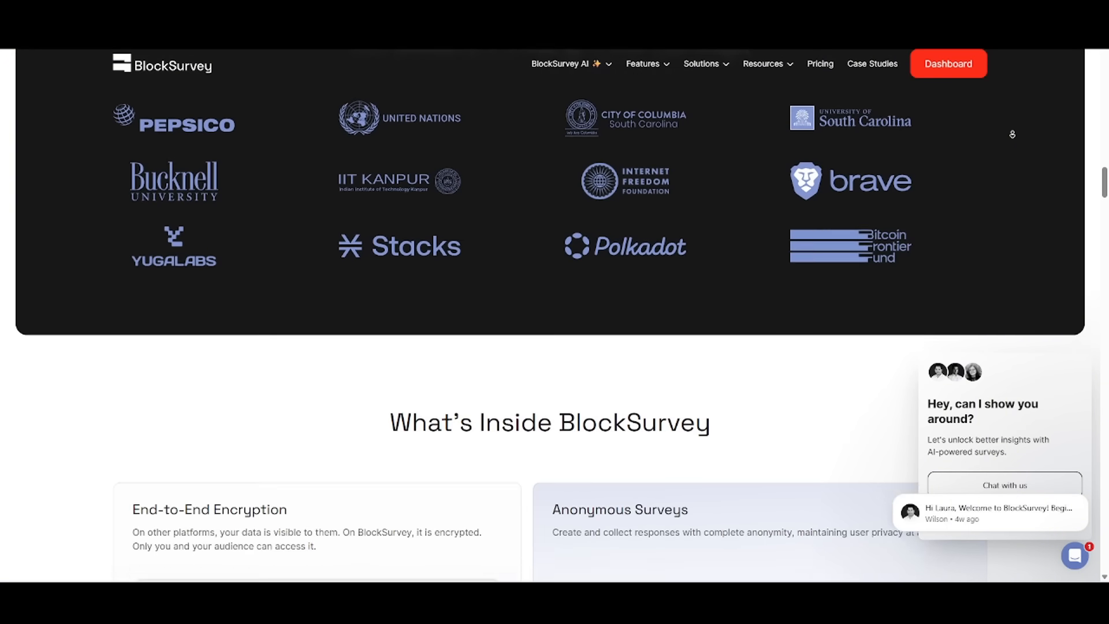
# Step: Look over the feature sections and customer testimonials on the BlockSurvey homepage
pyautogui.scroll(-10, 1012, 134)
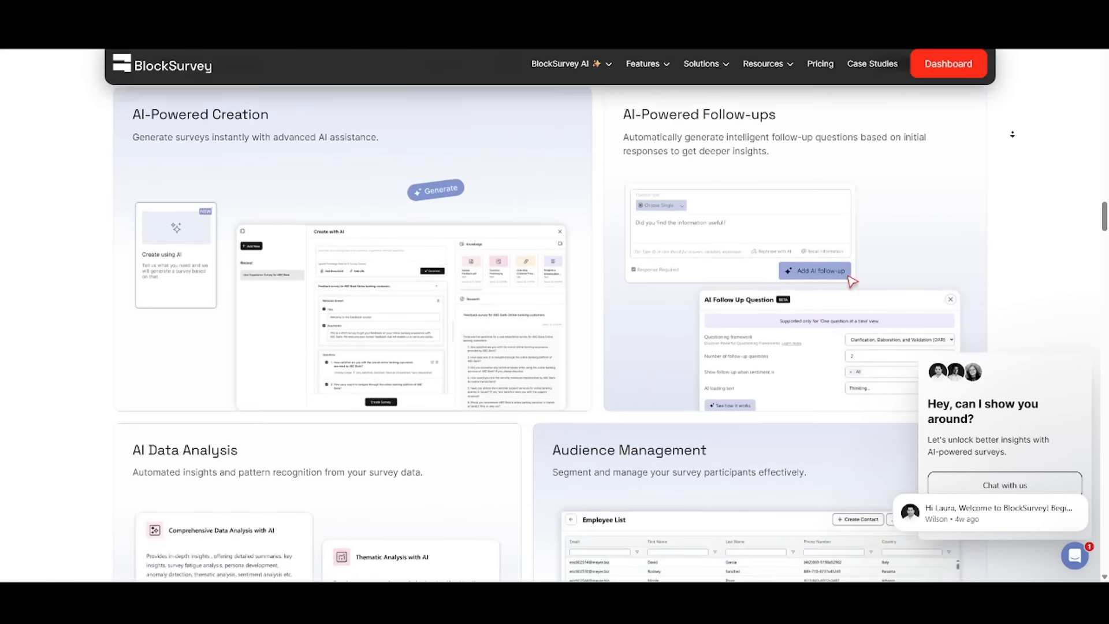
pyautogui.scroll(-10, 1012, 134)
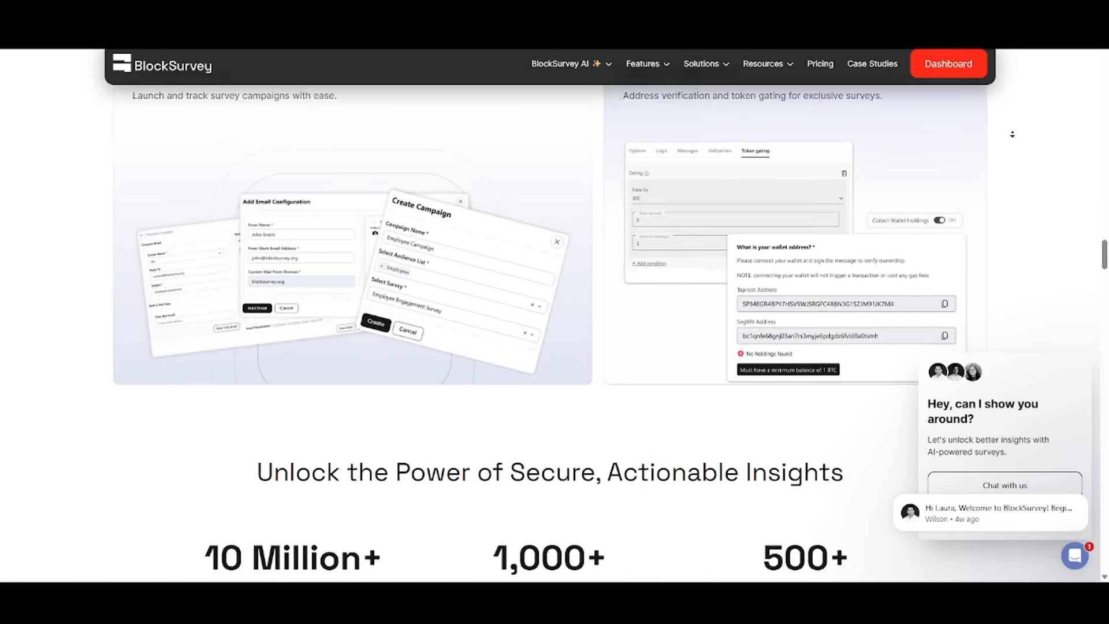
pyautogui.scroll(-10, 1012, 137)
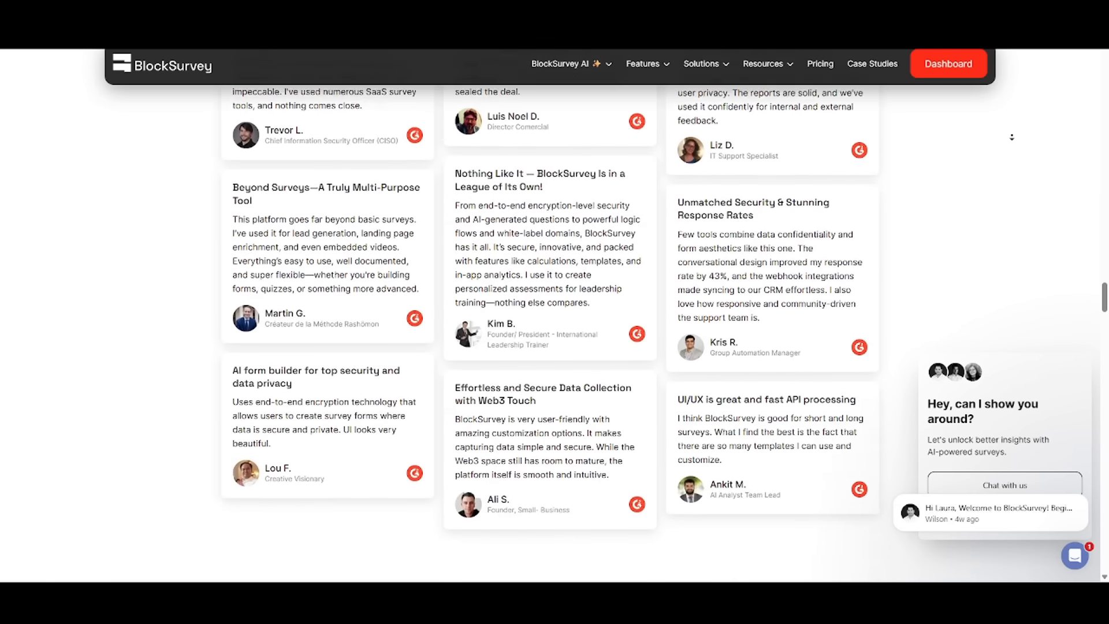
pyautogui.scroll(-5, 1012, 136)
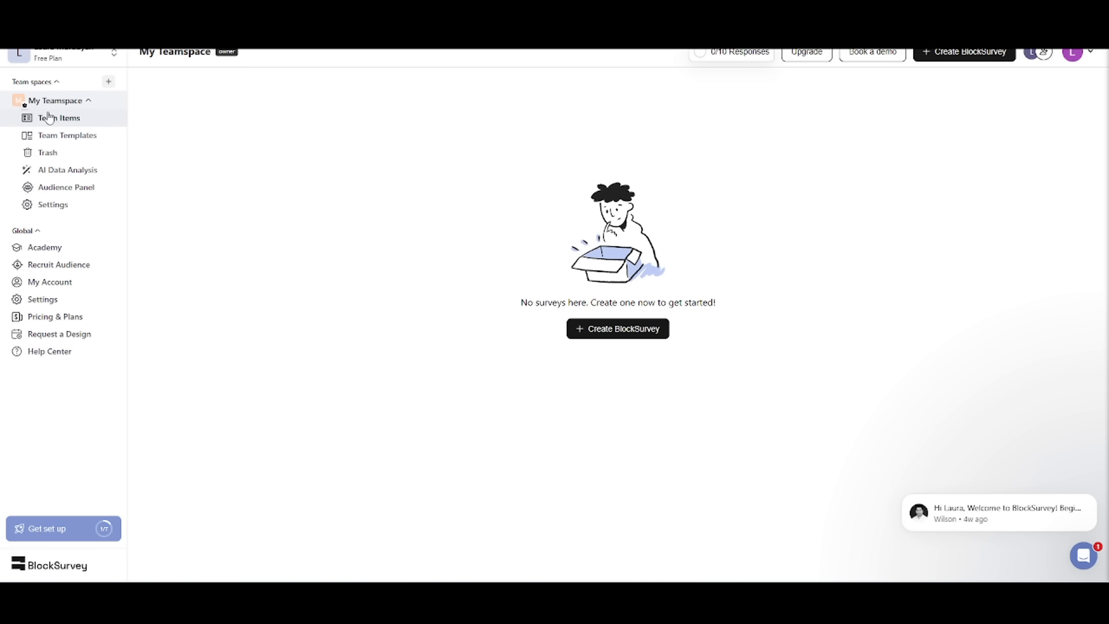
# Step: View My Teamspace's templates, trash, AI data analysis and audience panel pages
pyautogui.click(55, 136)
pyautogui.click(54, 153)
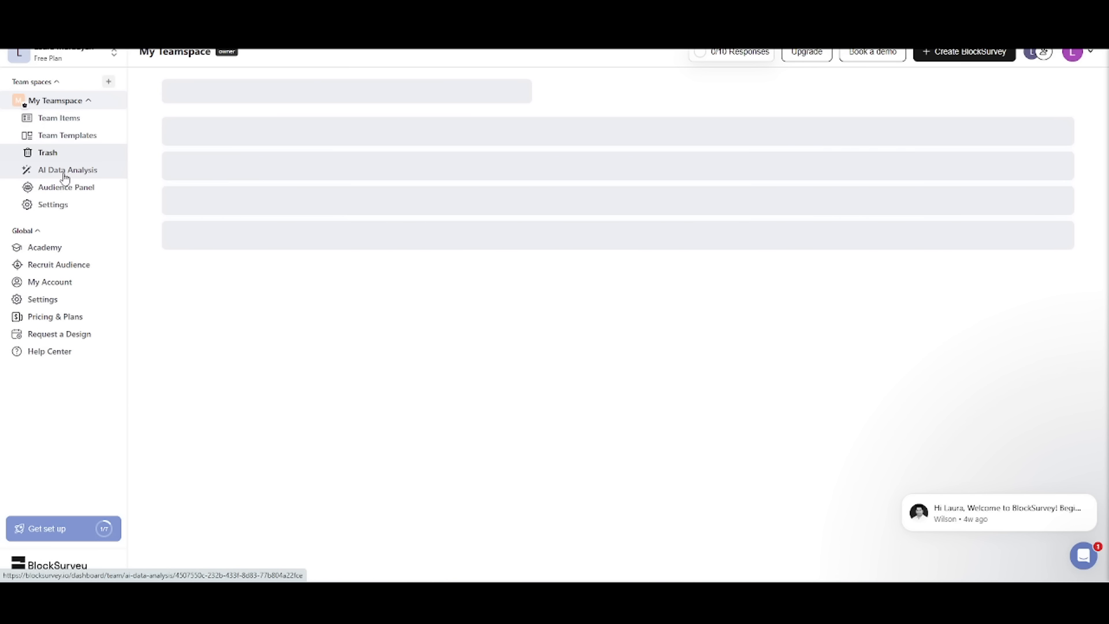
pyautogui.click(63, 170)
pyautogui.click(68, 188)
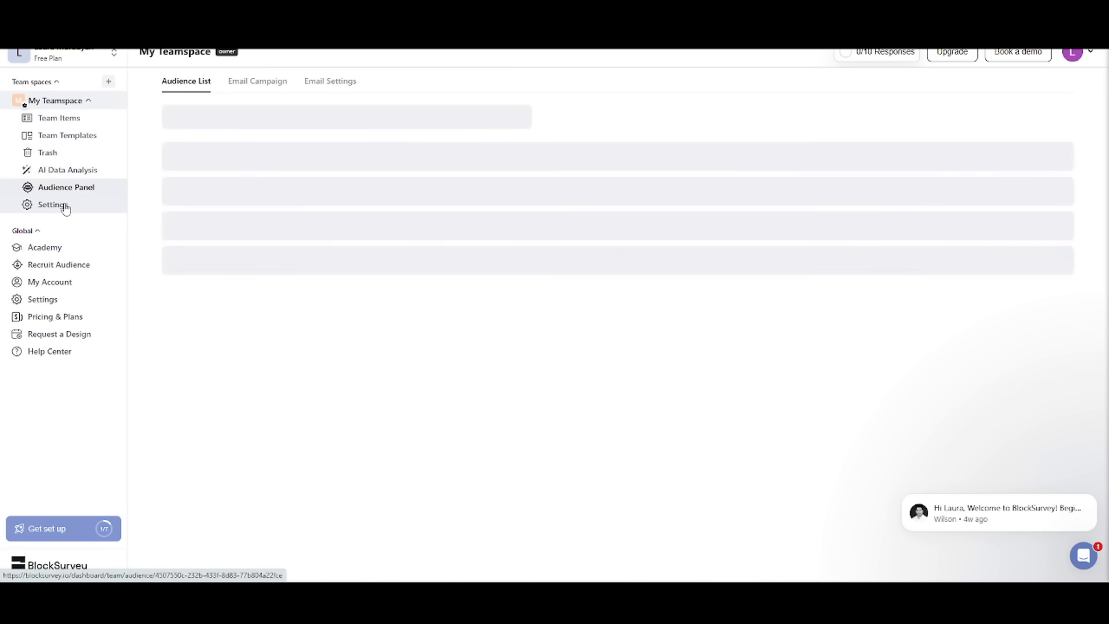
# Step: Examine the teamspace settings for team, brand, configuration, messages and members, and close them
pyautogui.click(61, 205)
pyautogui.scroll(-1, 389, 208)
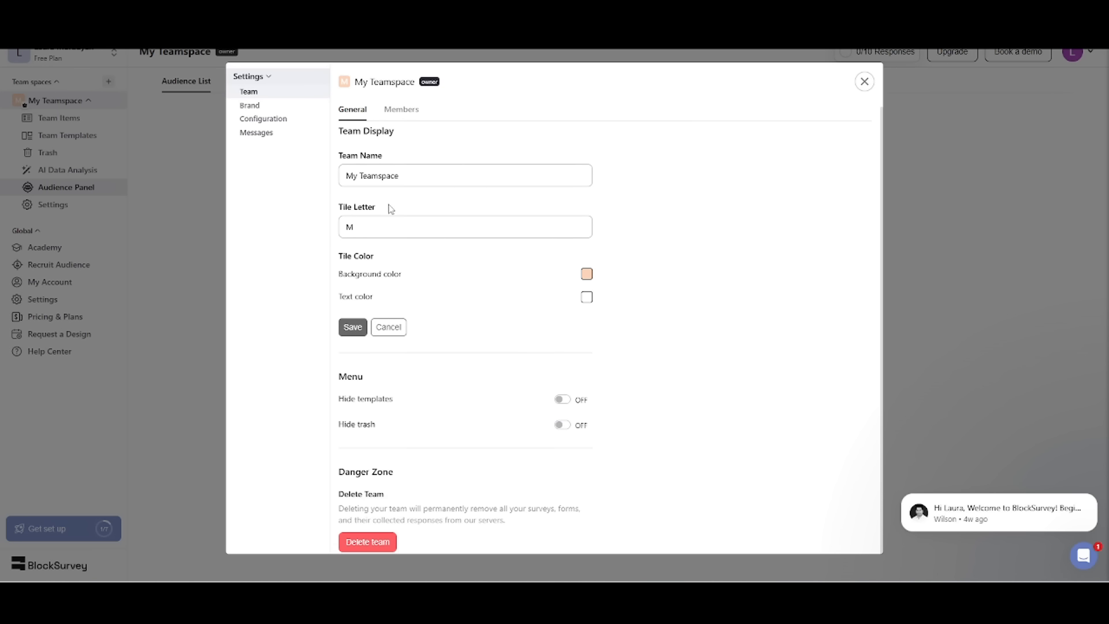
pyautogui.scroll(1, 389, 208)
pyautogui.click(266, 106)
pyautogui.click(278, 120)
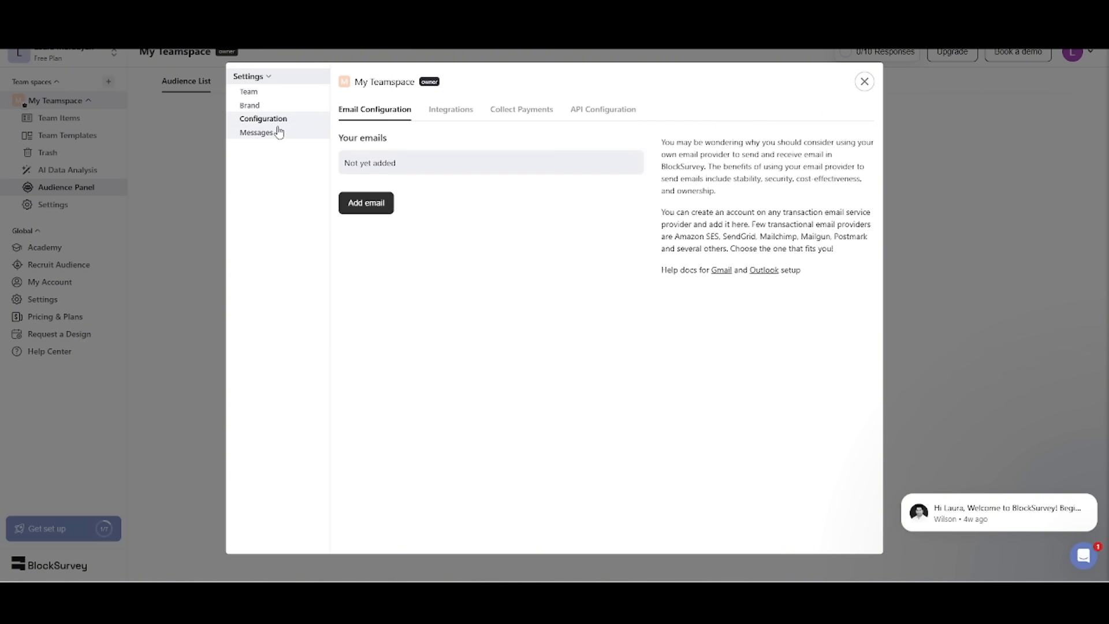
pyautogui.click(277, 134)
pyautogui.click(280, 95)
pyautogui.click(401, 110)
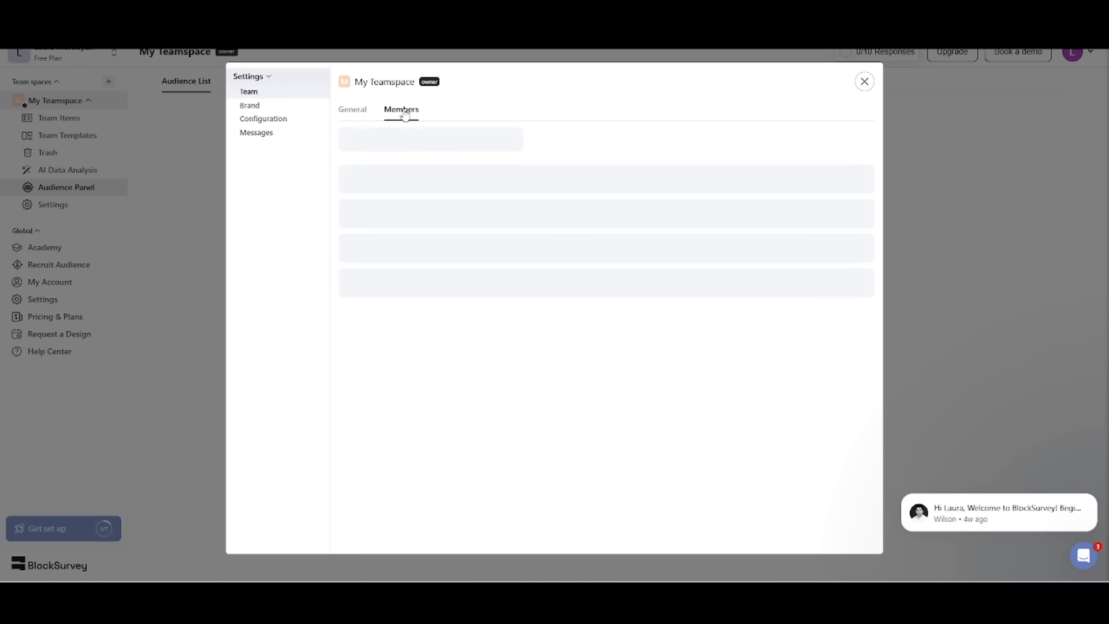
pyautogui.click(865, 82)
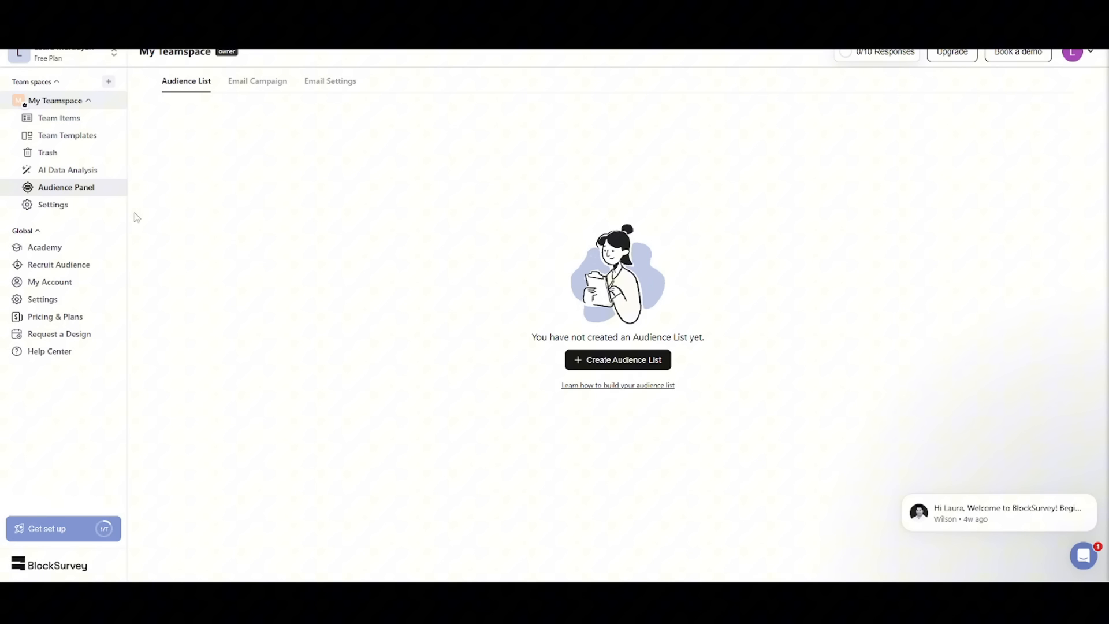
# Step: View the Academy courses and the Recruit Audience options
pyautogui.click(46, 249)
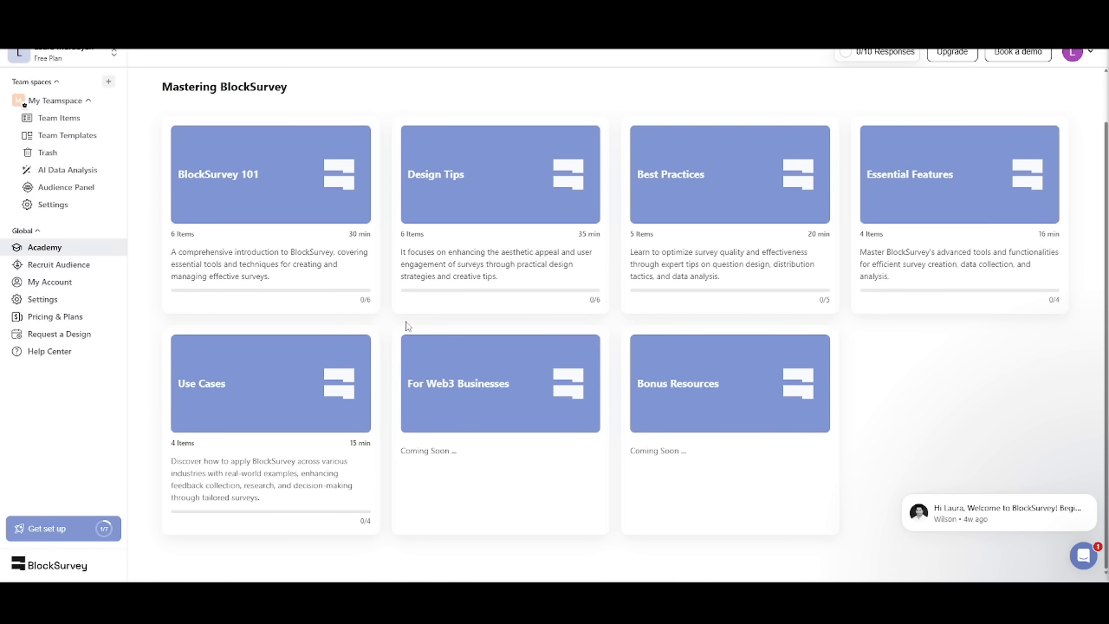
pyautogui.click(58, 265)
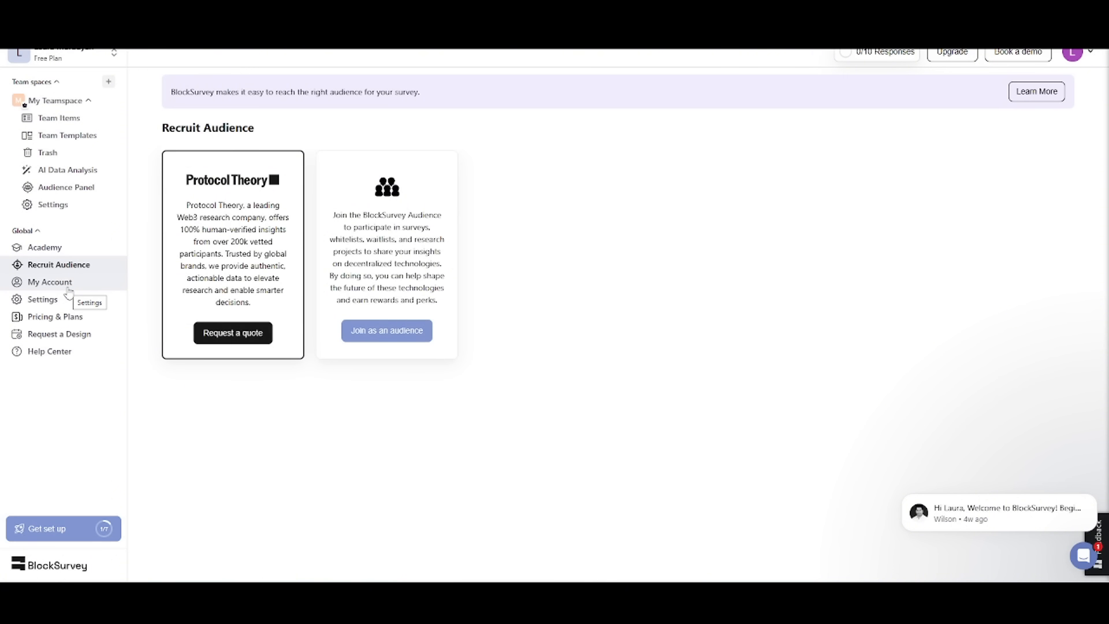
# Step: Start a new BlockSurvey in My Teamspace using the AI creation option
pyautogui.click(93, 100)
pyautogui.click(661, 335)
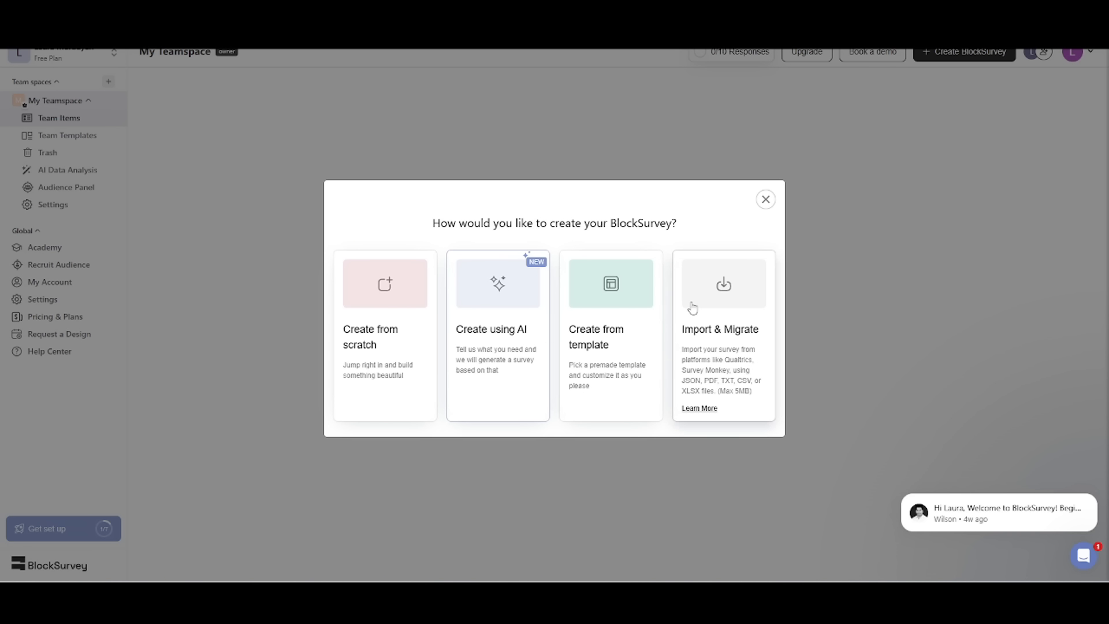
pyautogui.click(491, 306)
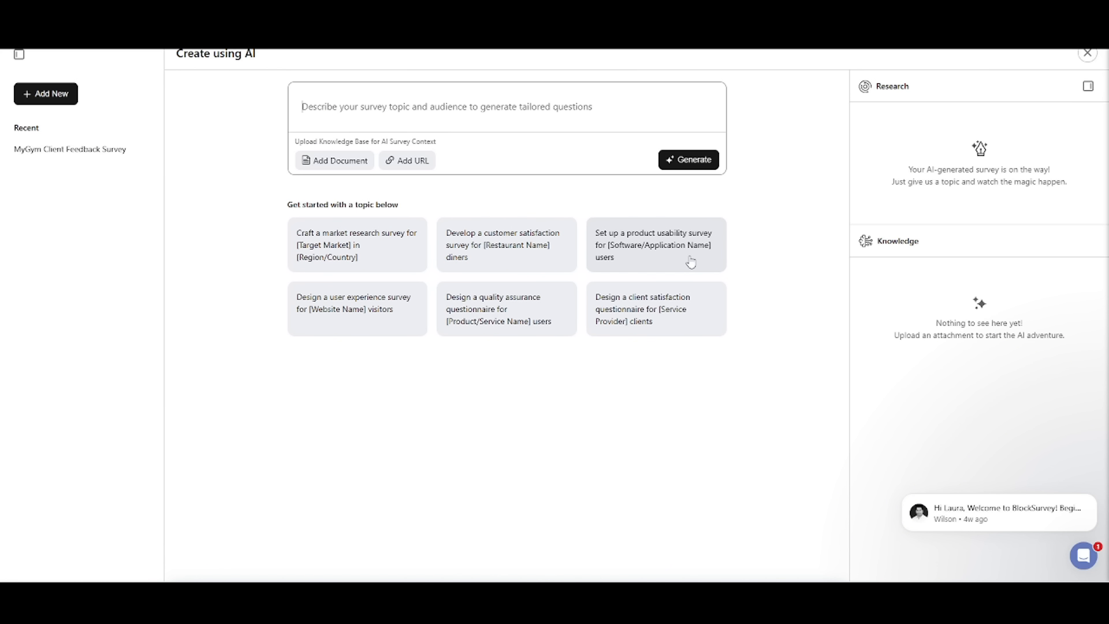
# Step: Generate a survey from the customer satisfaction prompt, adapted to "[MyGym] gym, including personal opinions, pricing relevancy, and new areas introduced recently"
pyautogui.click(530, 249)
pyautogui.moveTo(552, 106); pyautogui.dragTo(479, 106)
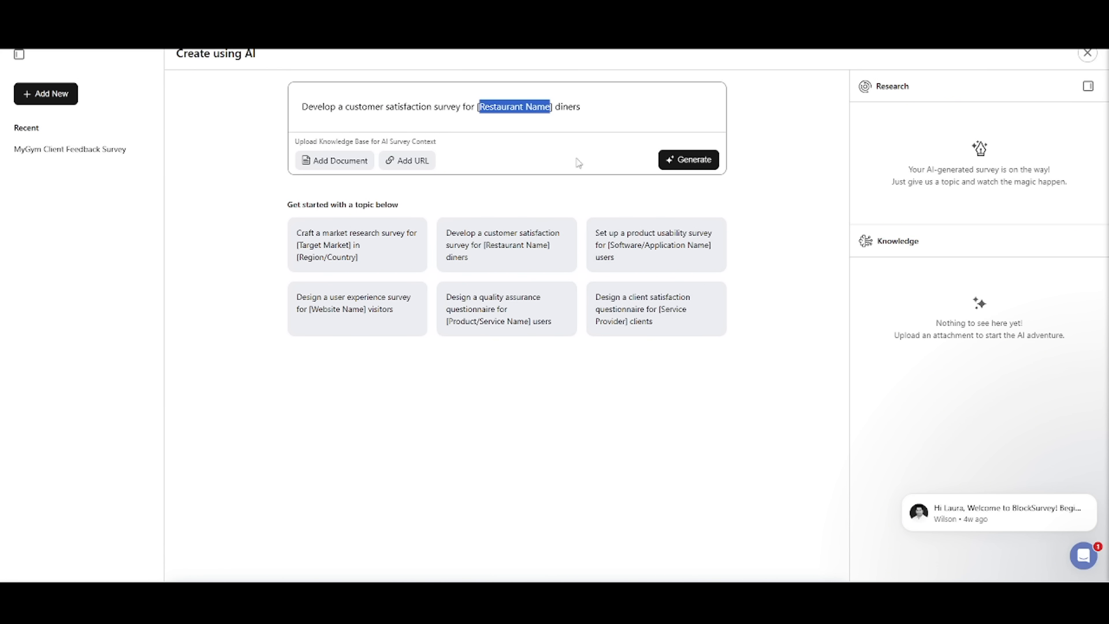
pyautogui.write('MyGym')
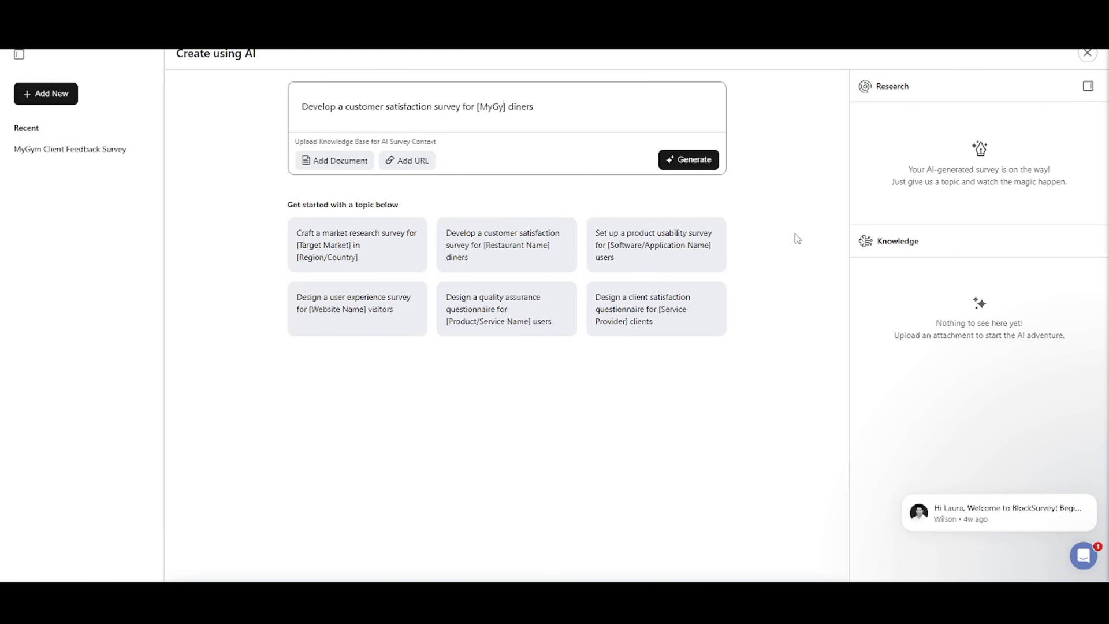
pyautogui.doubleClick(529, 106)
pyautogui.write('Gy')
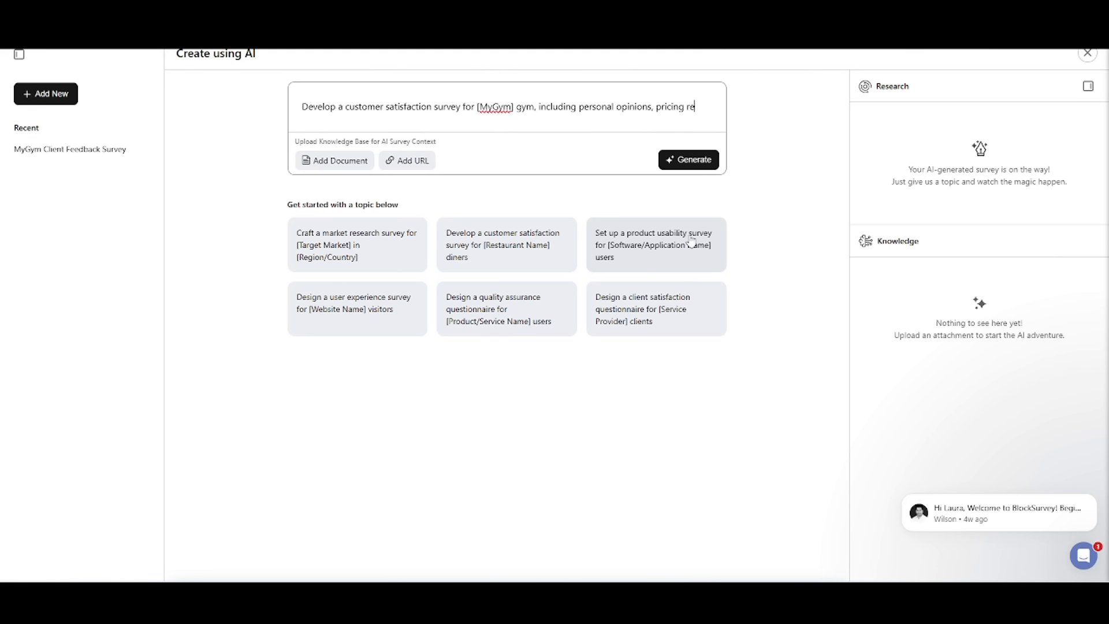
pyautogui.write('ncy, and new')
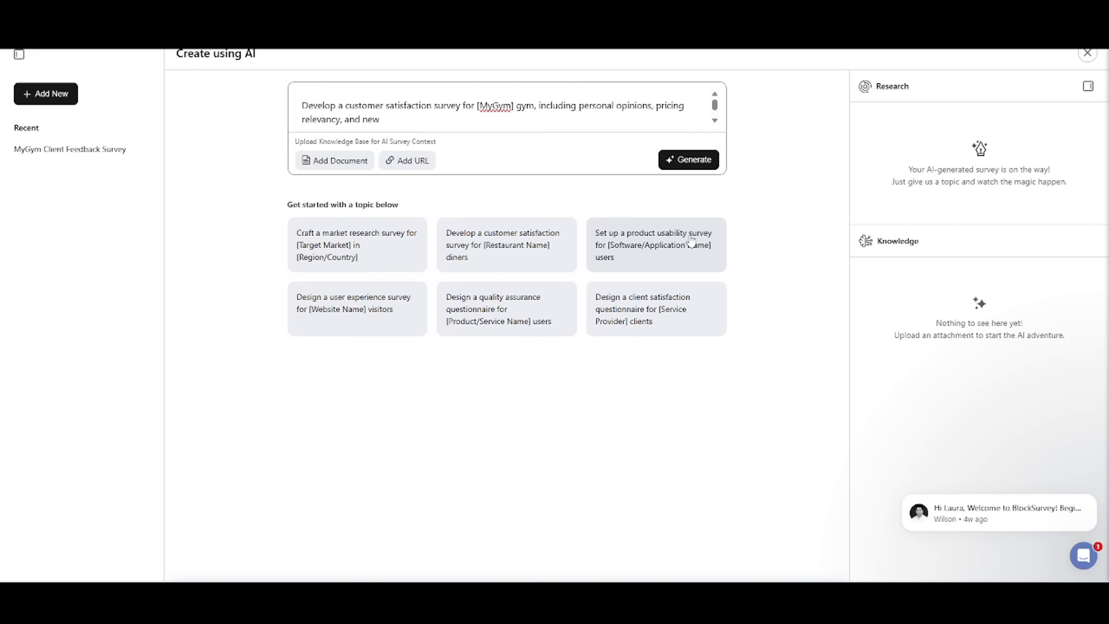
pyautogui.write('areas introduced recently')
pyautogui.click(697, 160)
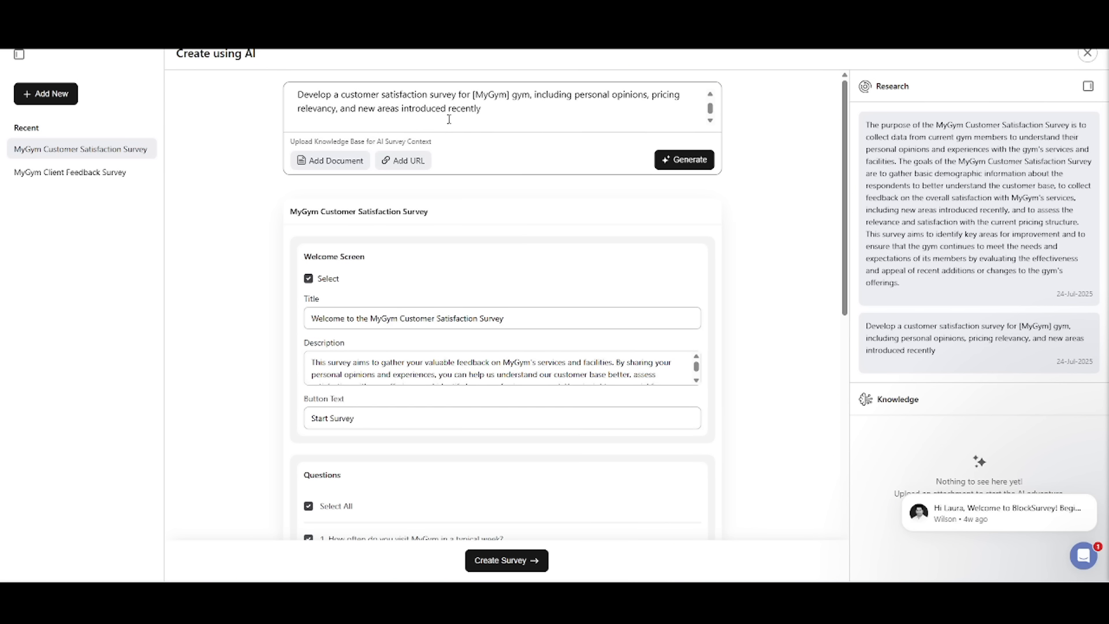
# Step: Review the generated survey's welcome screen title, description, button text and question list
pyautogui.scroll(-2, 518, 188)
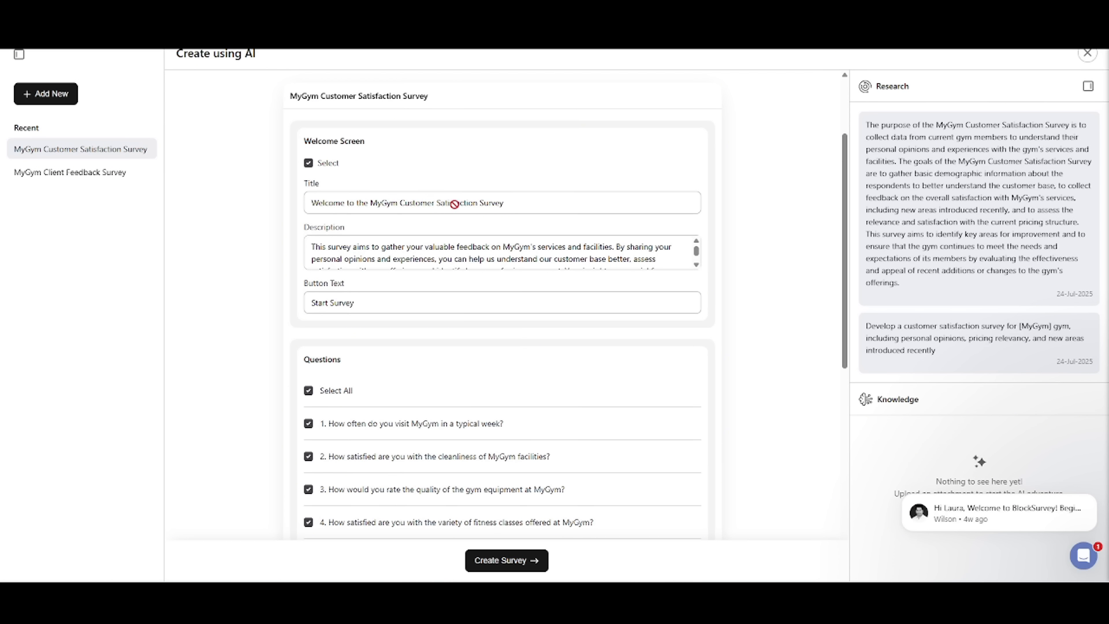
pyautogui.scroll(-1, 380, 234)
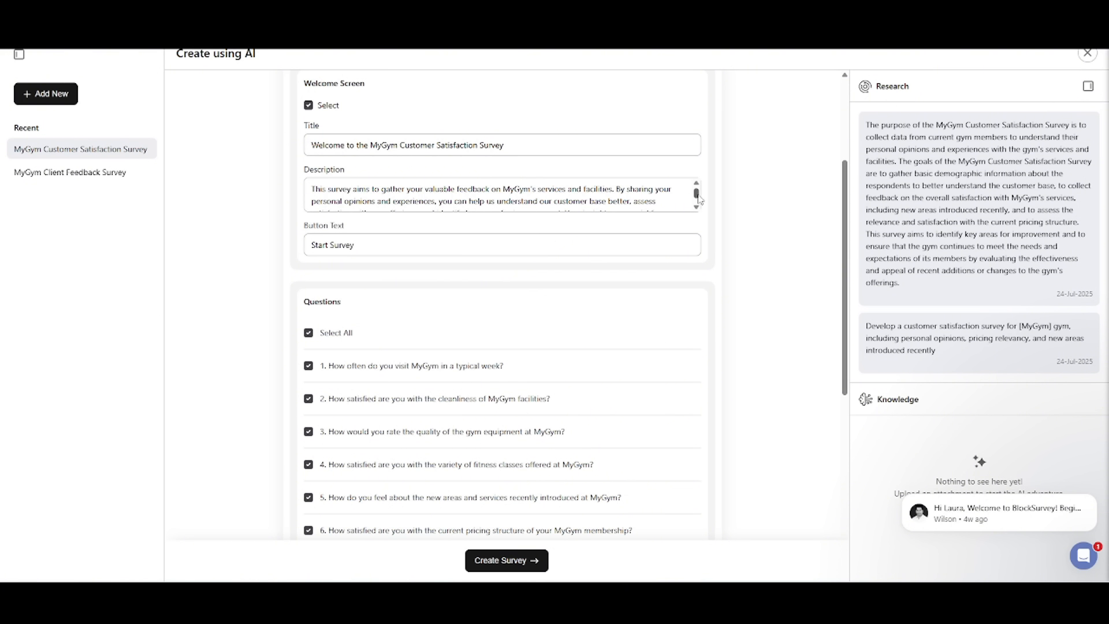
pyautogui.scroll(-2, 698, 199)
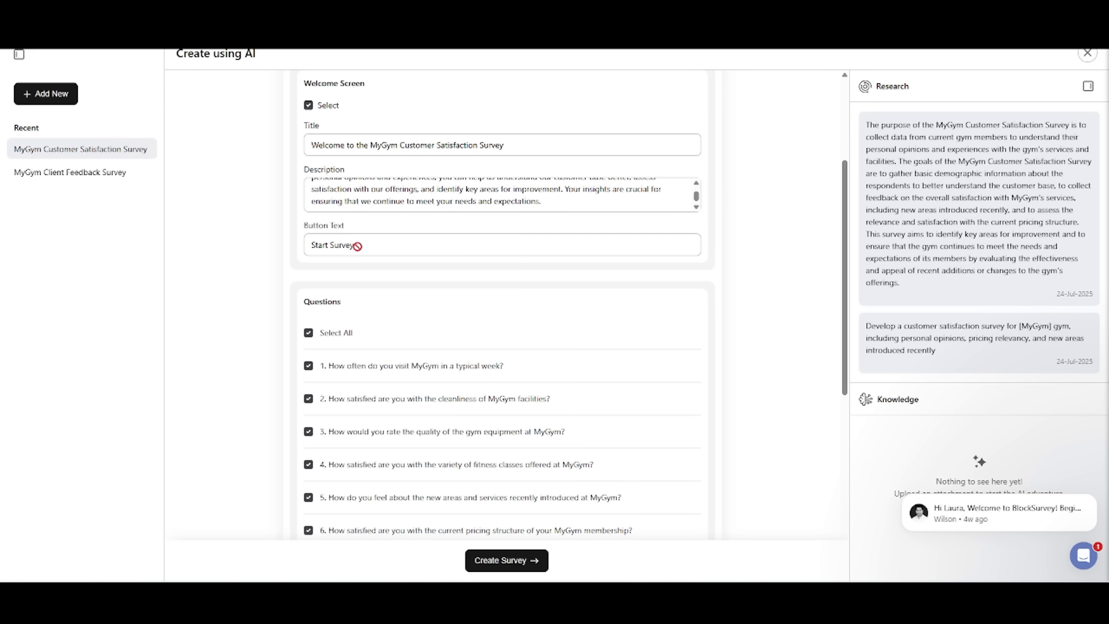
pyautogui.scroll(-4, 359, 245)
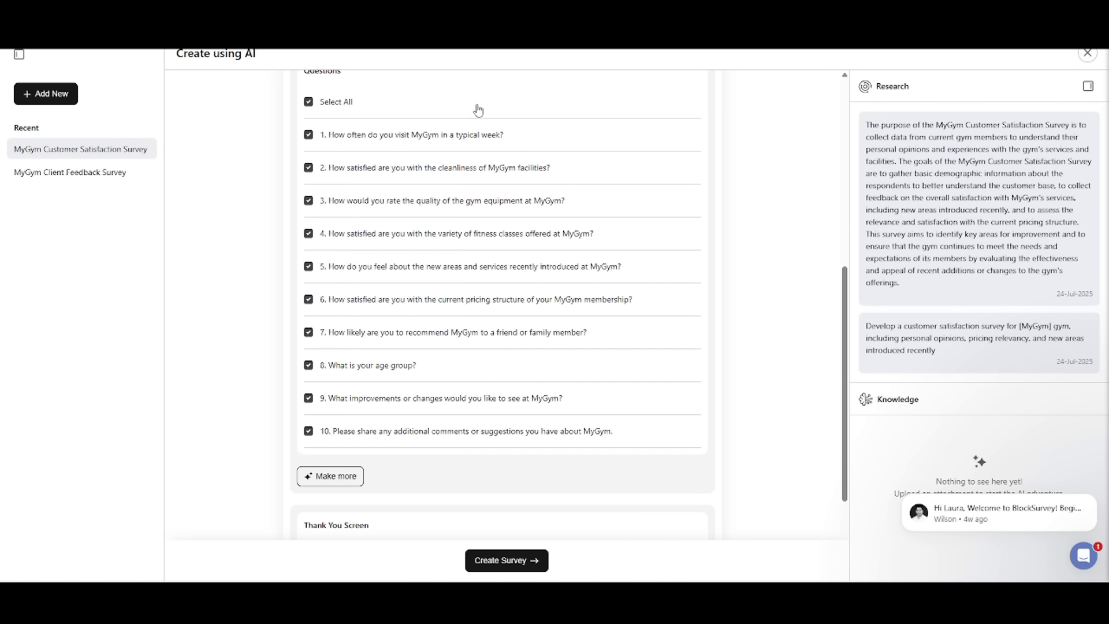
# Step: Deselect all generated questions and reselect questions 1 to 10 individually
pyautogui.click(313, 101)
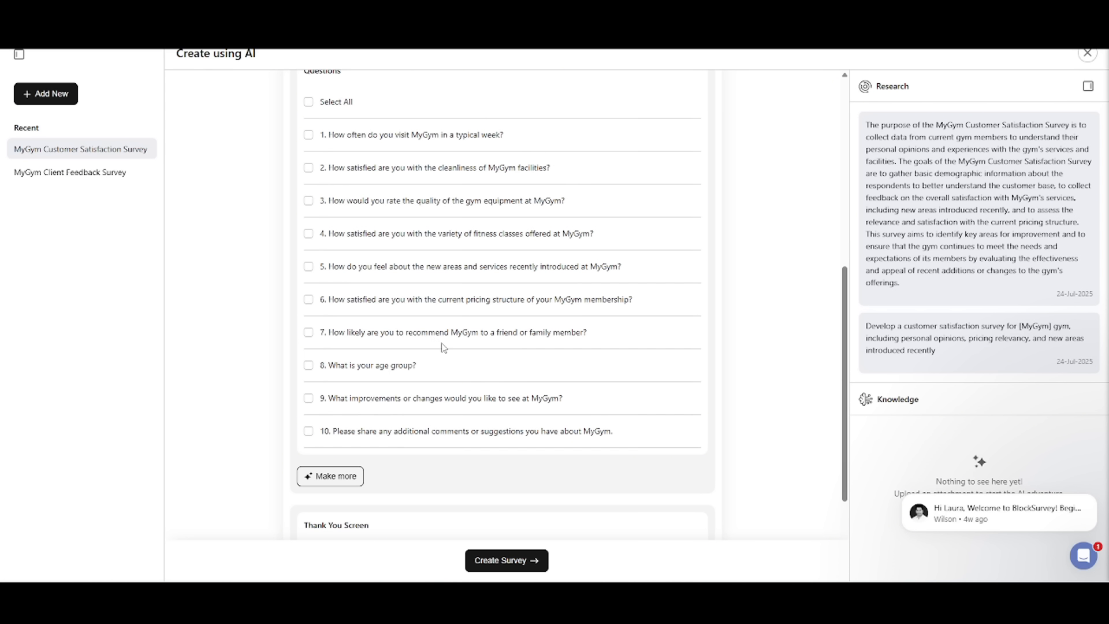
pyautogui.click(309, 135)
pyautogui.click(308, 168)
pyautogui.click(309, 200)
pyautogui.click(308, 237)
pyautogui.click(309, 269)
pyautogui.click(310, 302)
pyautogui.click(312, 333)
pyautogui.click(312, 364)
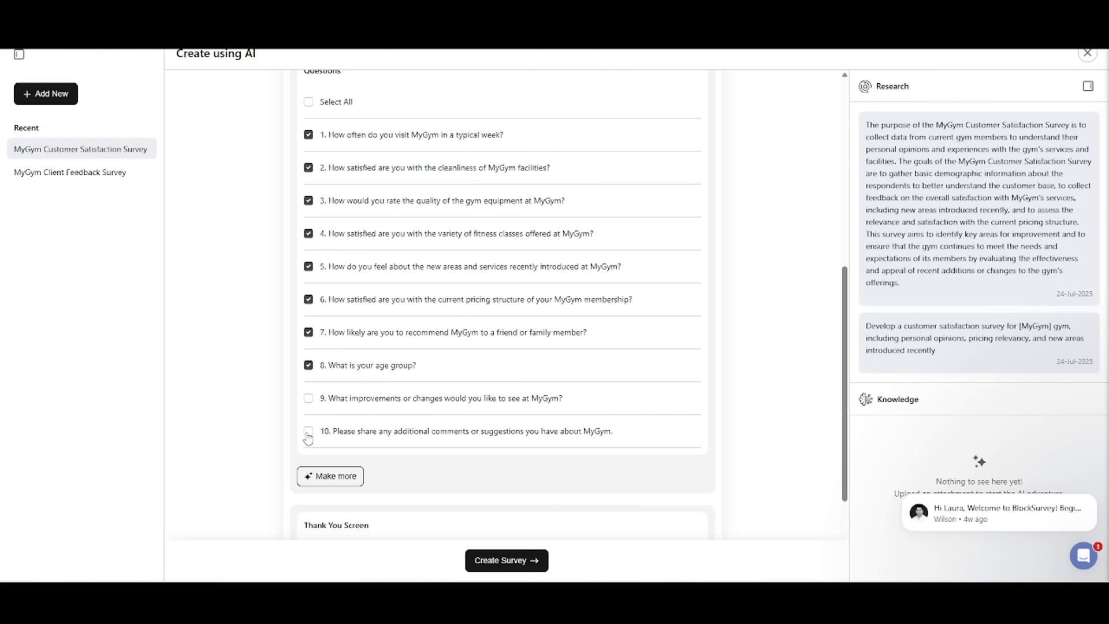
pyautogui.click(309, 398)
pyautogui.scroll(-2, 349, 319)
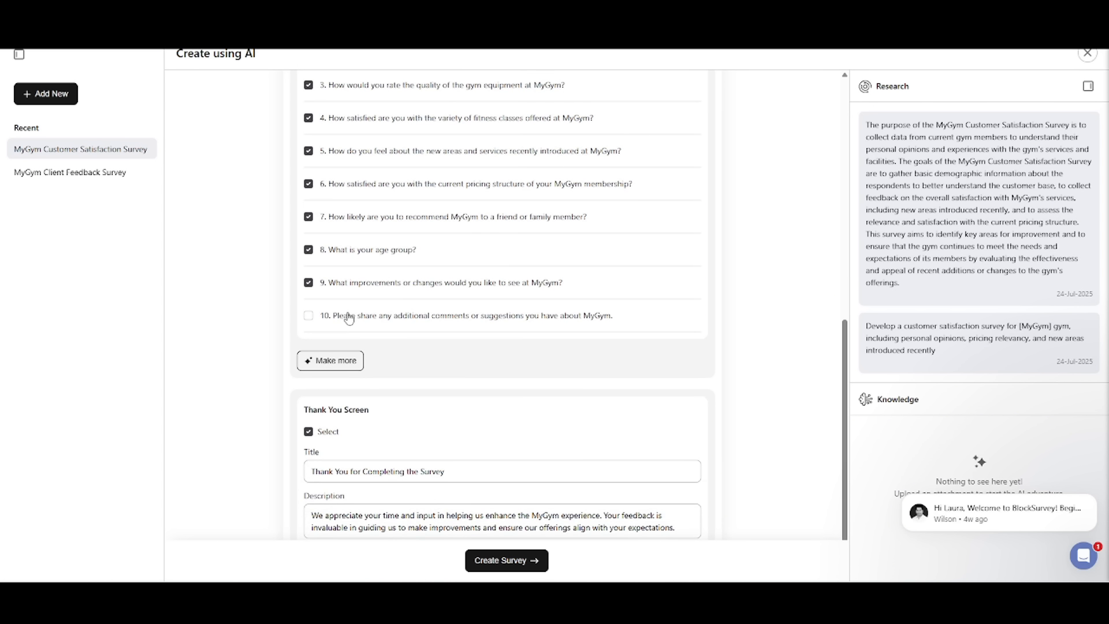
pyautogui.click(349, 319)
pyautogui.scroll(4, 364, 330)
pyautogui.scroll(-3, 431, 292)
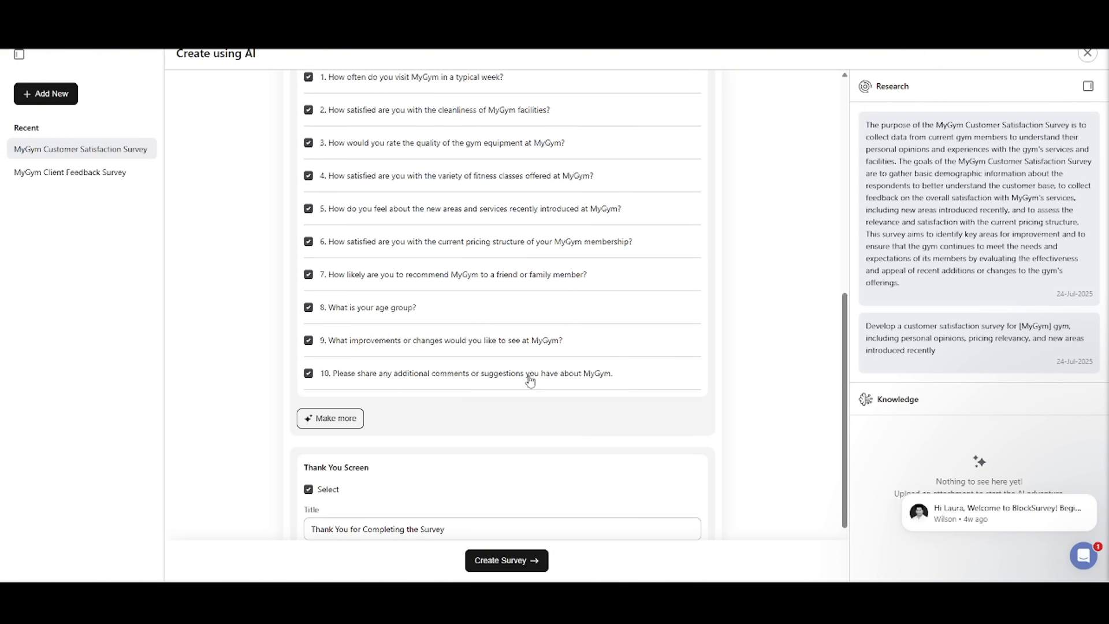
# Step: Generate an additional set of AI questions, review it and delete that extra set
pyautogui.scroll(-2, 530, 381)
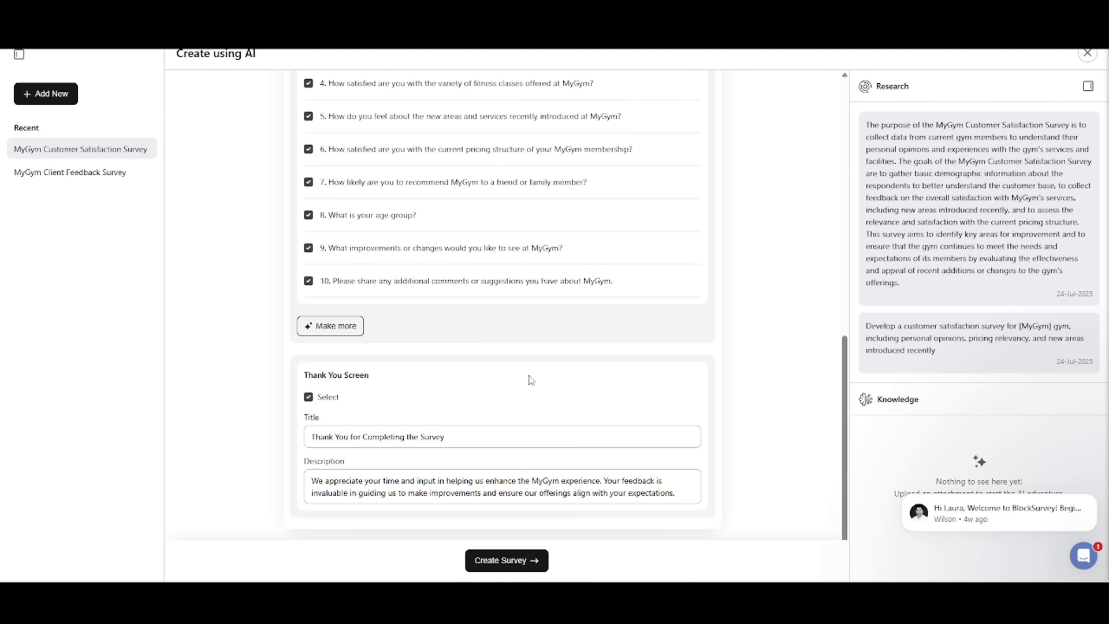
pyautogui.click(330, 325)
pyautogui.scroll(2, 420, 164)
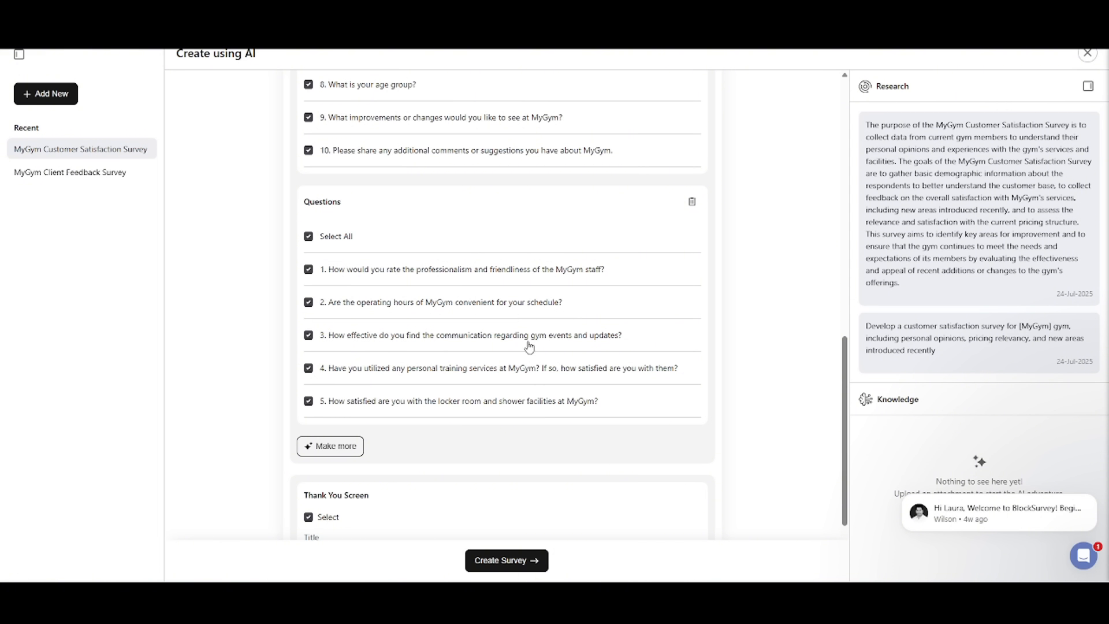
pyautogui.scroll(-1, 676, 379)
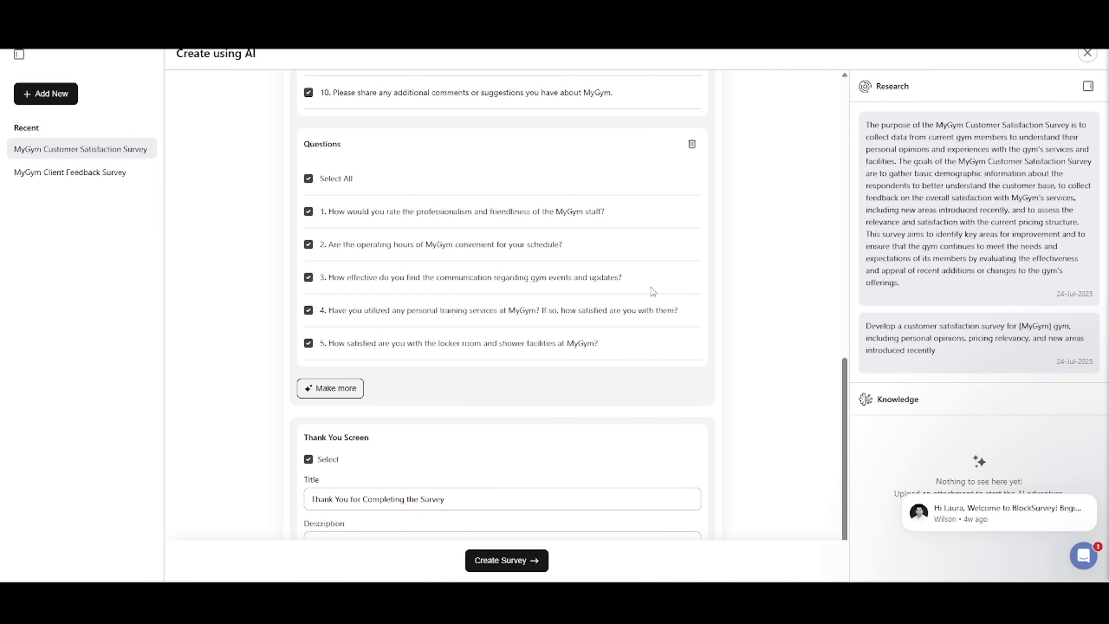
pyautogui.click(692, 145)
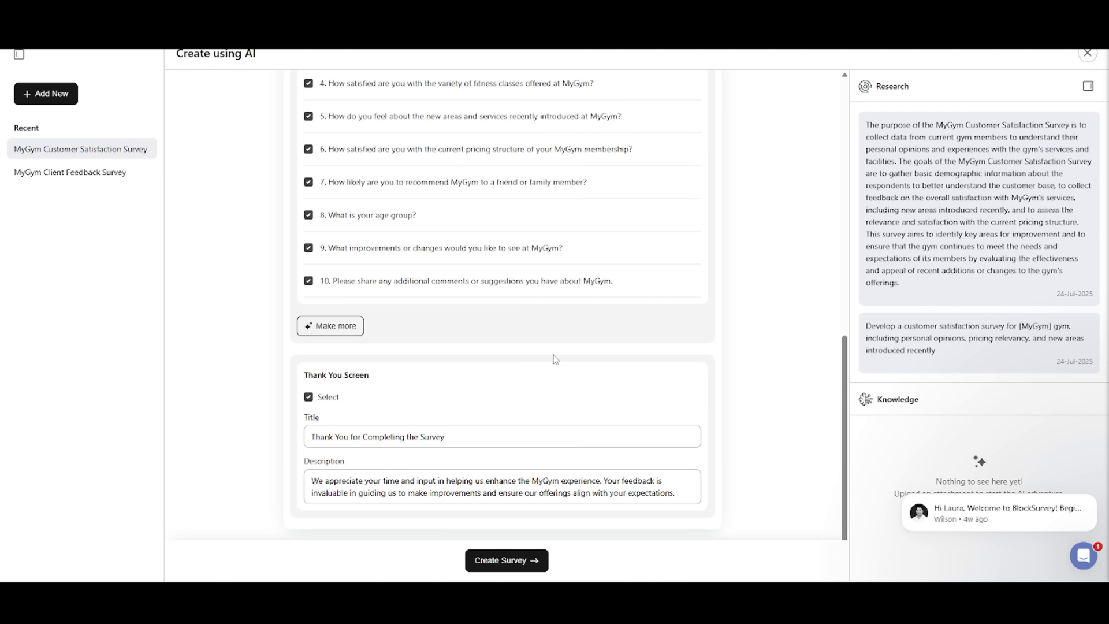
# Step: Create the survey from the selected AI content and look over its welcome screen options in the builder
pyautogui.click(537, 561)
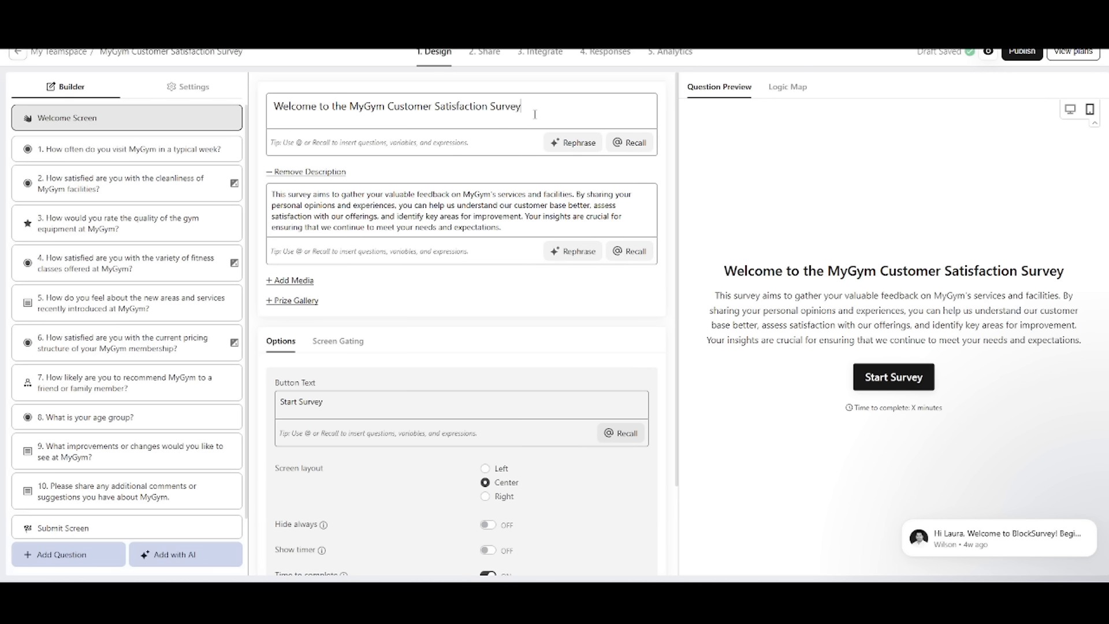
pyautogui.scroll(-1, 309, 130)
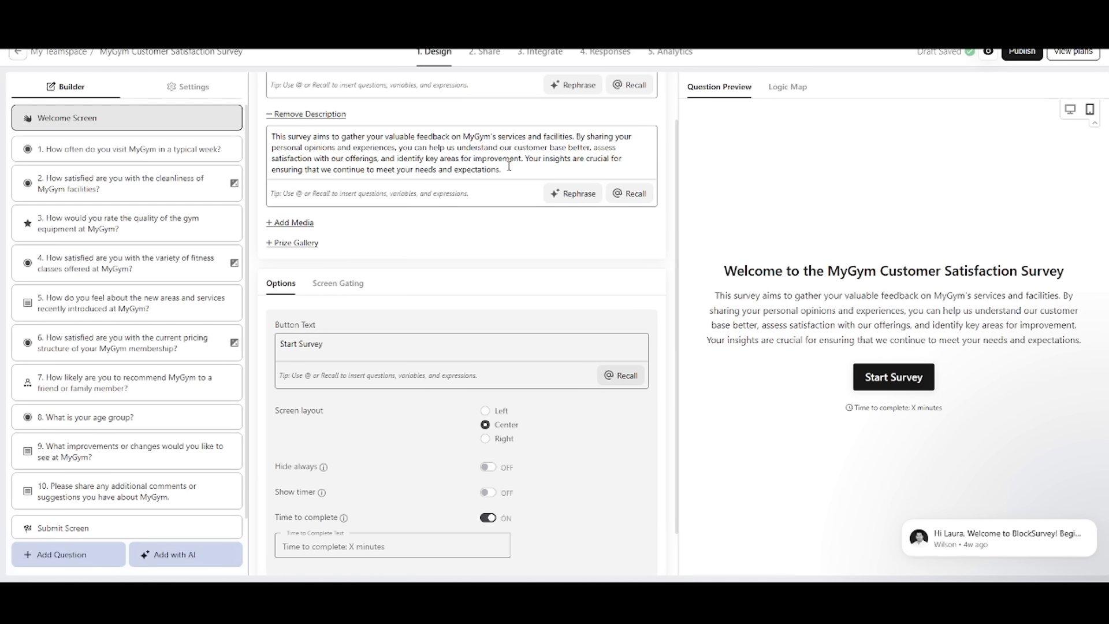
pyautogui.scroll(-1, 339, 203)
pyautogui.scroll(1, 284, 277)
# Step: Add a stock photo of a gym dumbbell rack to the welcome screen, found by searching the image library for "gym"
pyautogui.click(286, 280)
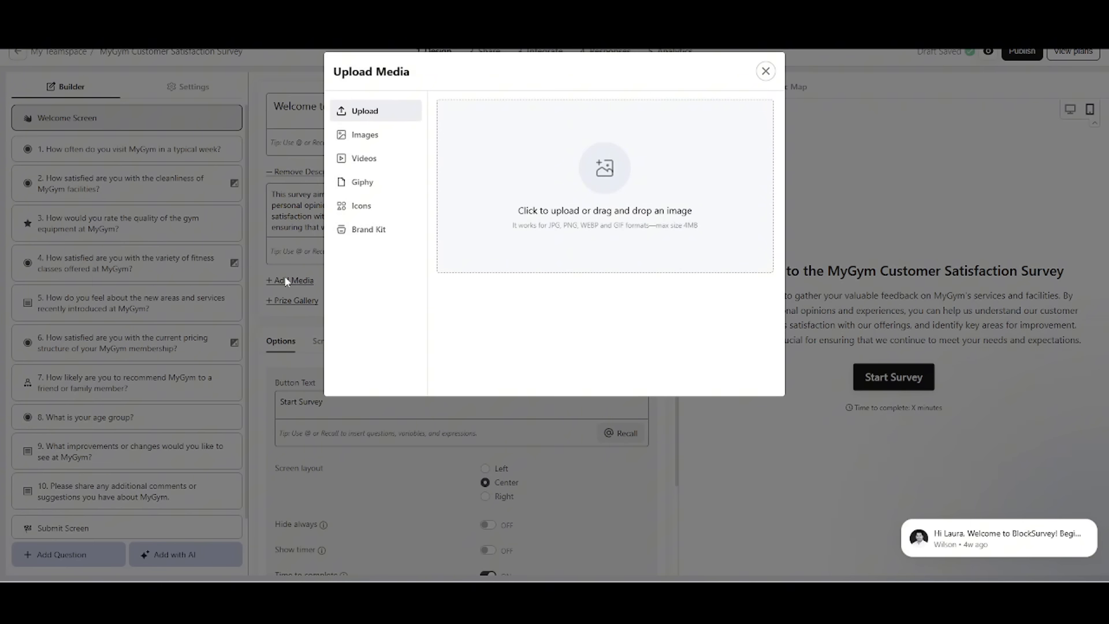
pyautogui.click(391, 135)
pyautogui.scroll(-3, 595, 223)
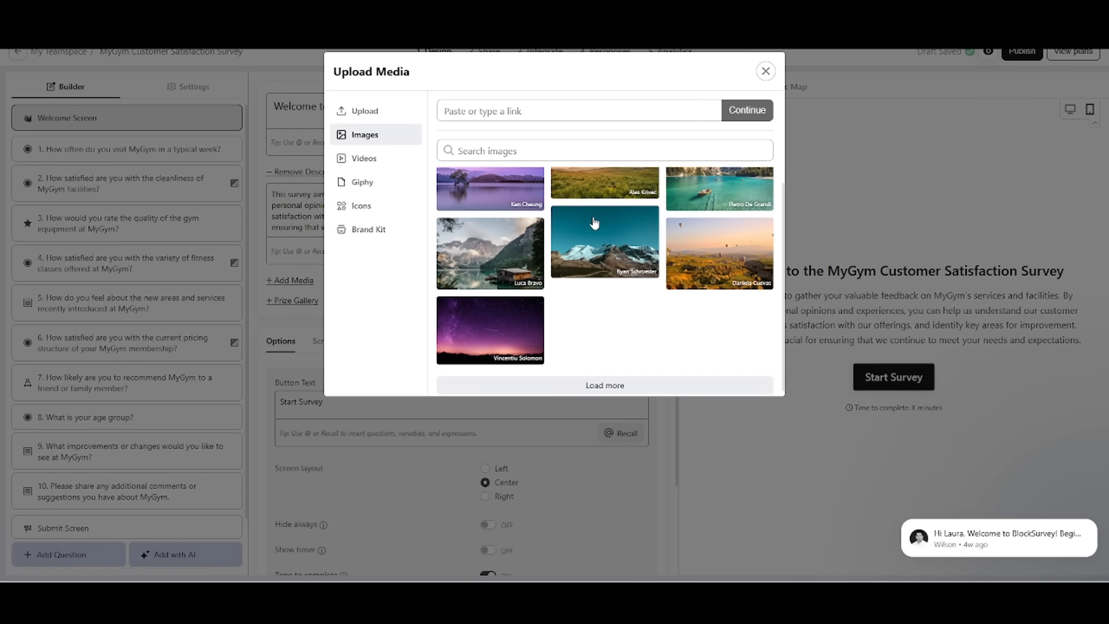
pyautogui.scroll(3, 594, 223)
pyautogui.click(529, 145)
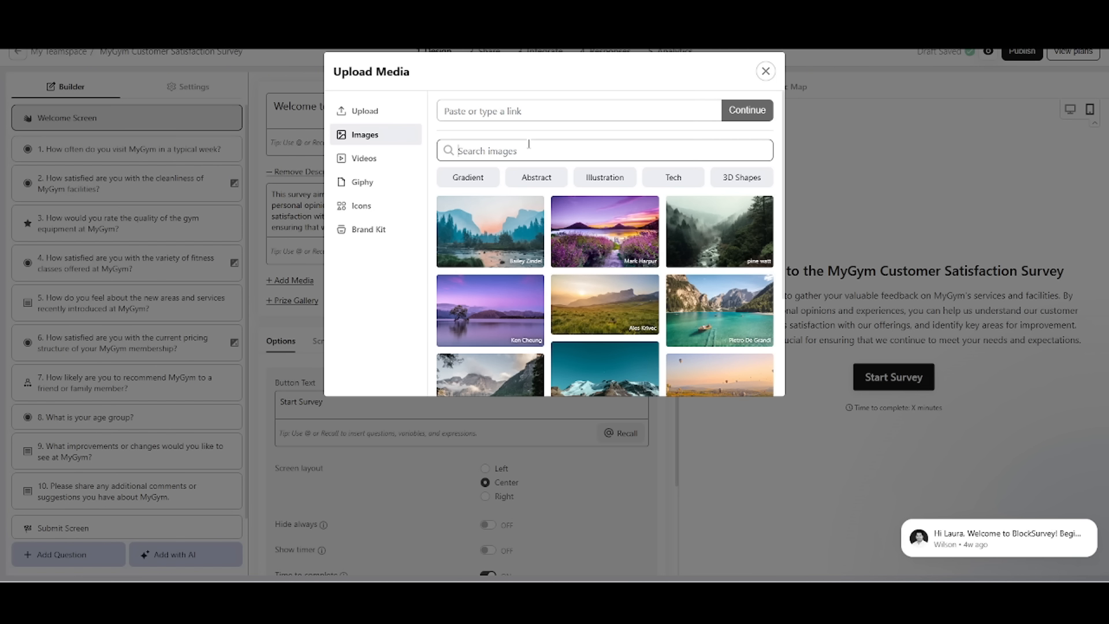
pyautogui.write('gym')
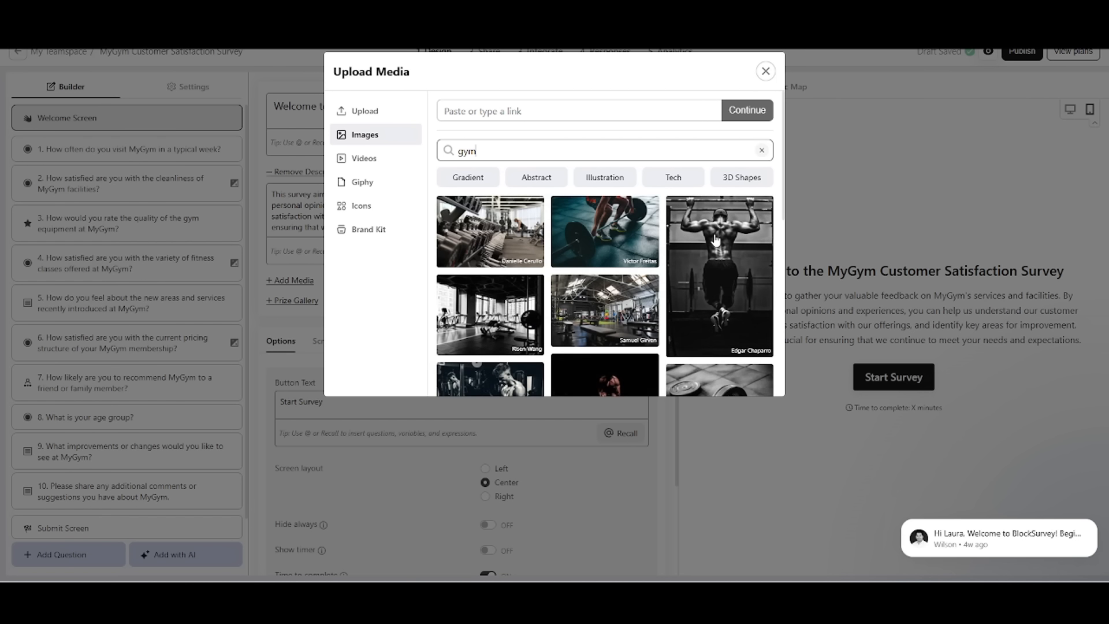
pyautogui.scroll(-2, 699, 318)
pyautogui.scroll(2, 700, 319)
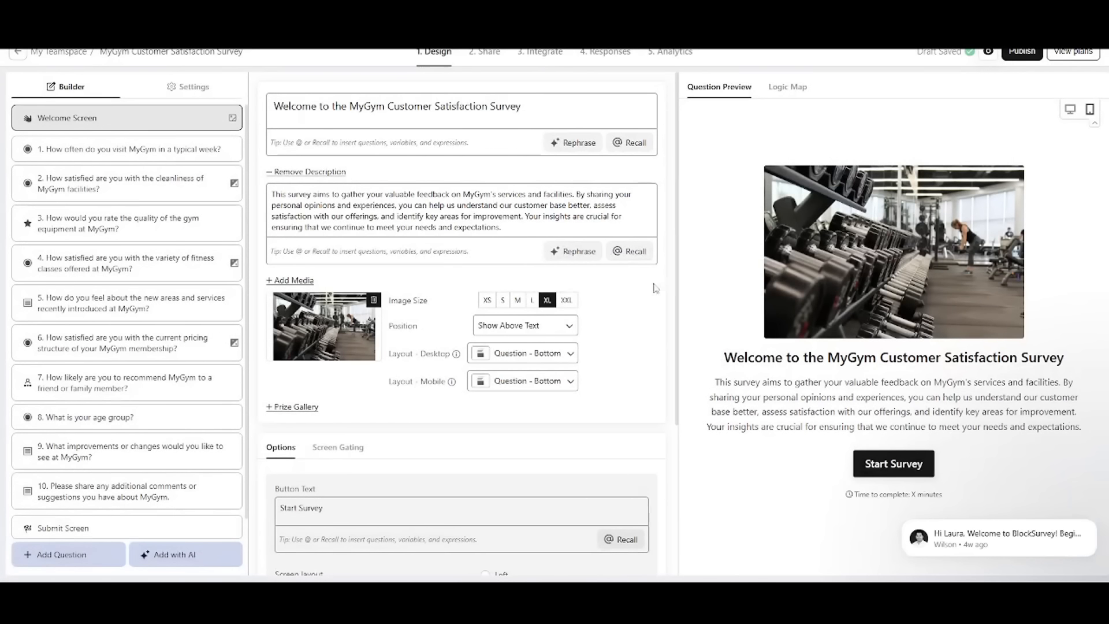
pyautogui.click(523, 220)
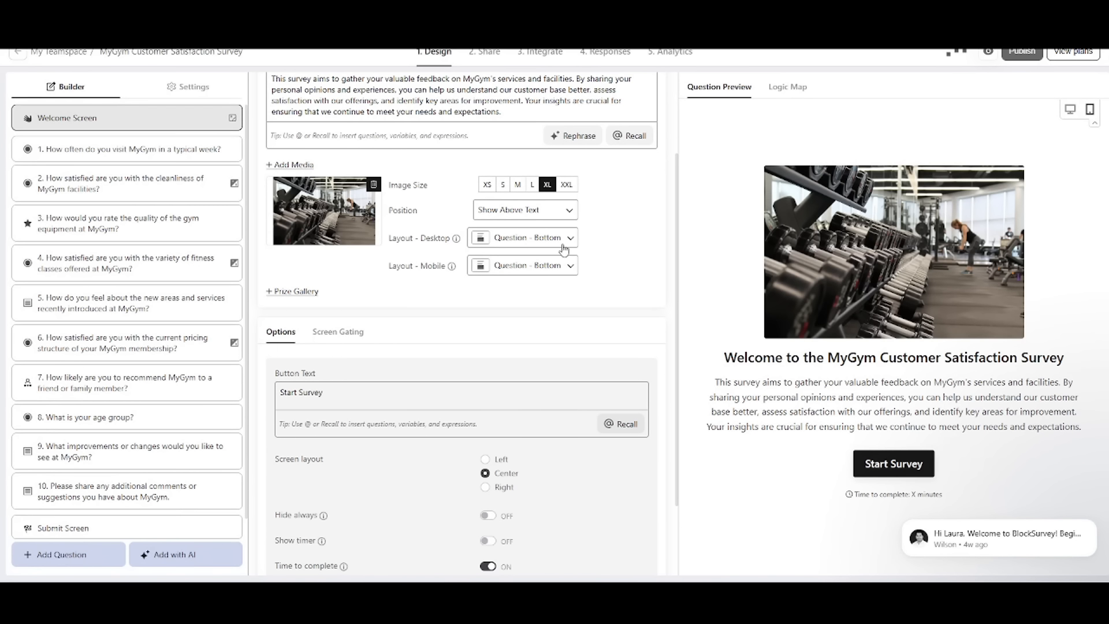
# Step: Keep the welcome screen image above the text and set its size to L
pyautogui.click(555, 211)
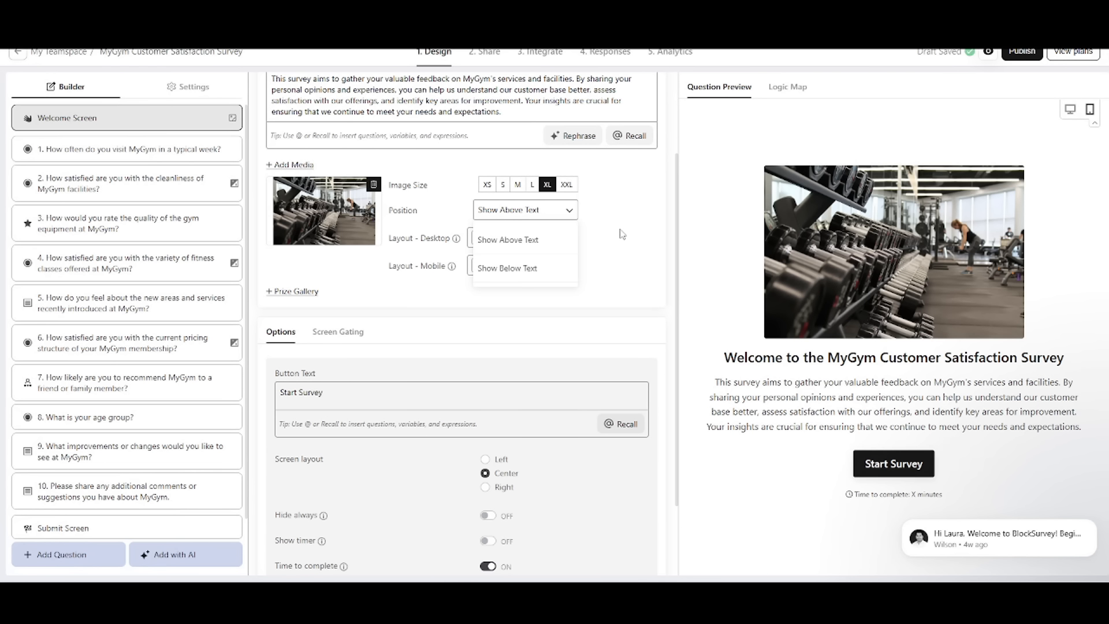
pyautogui.click(508, 240)
pyautogui.click(518, 184)
pyautogui.click(531, 185)
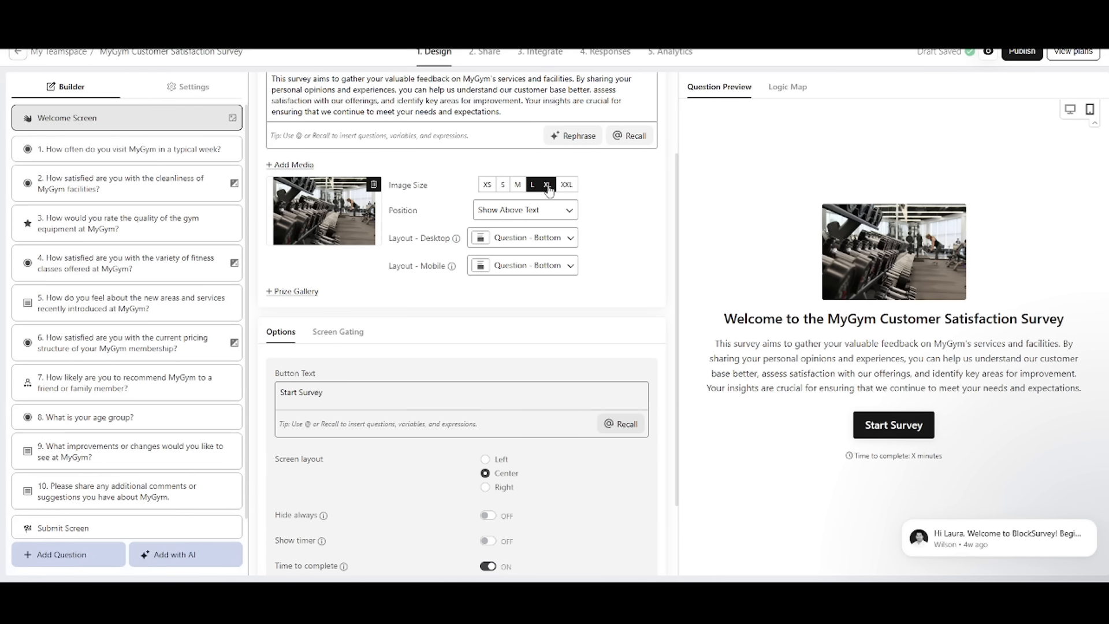
# Step: Try showing the welcome image below the text, restore Show Above Text, and look over the remaining screen options
pyautogui.click(561, 212)
pyautogui.click(559, 269)
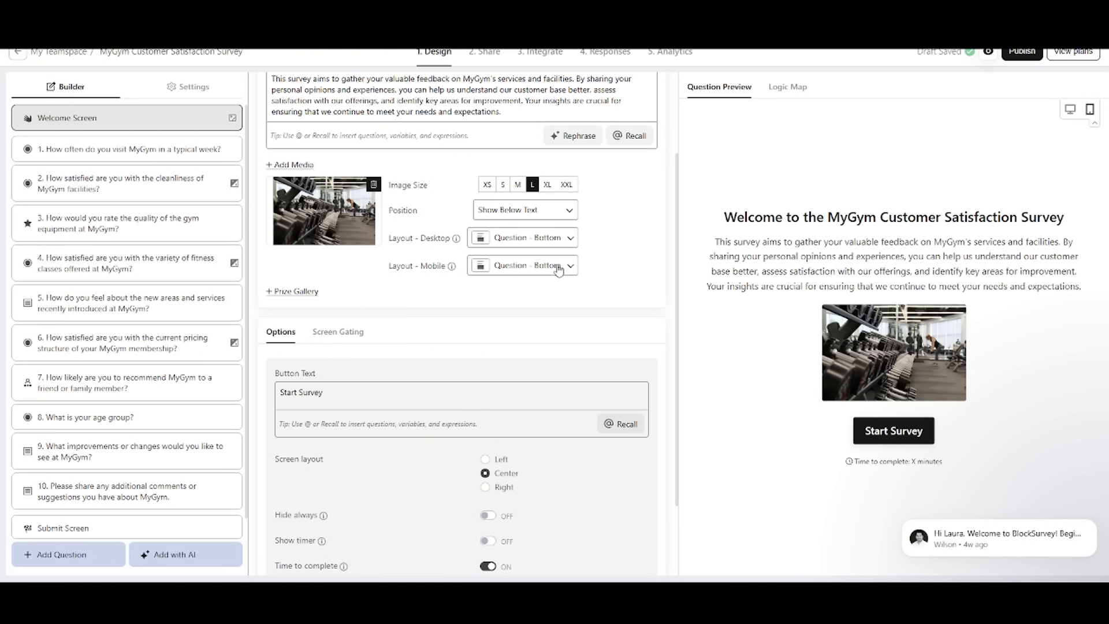
pyautogui.click(554, 213)
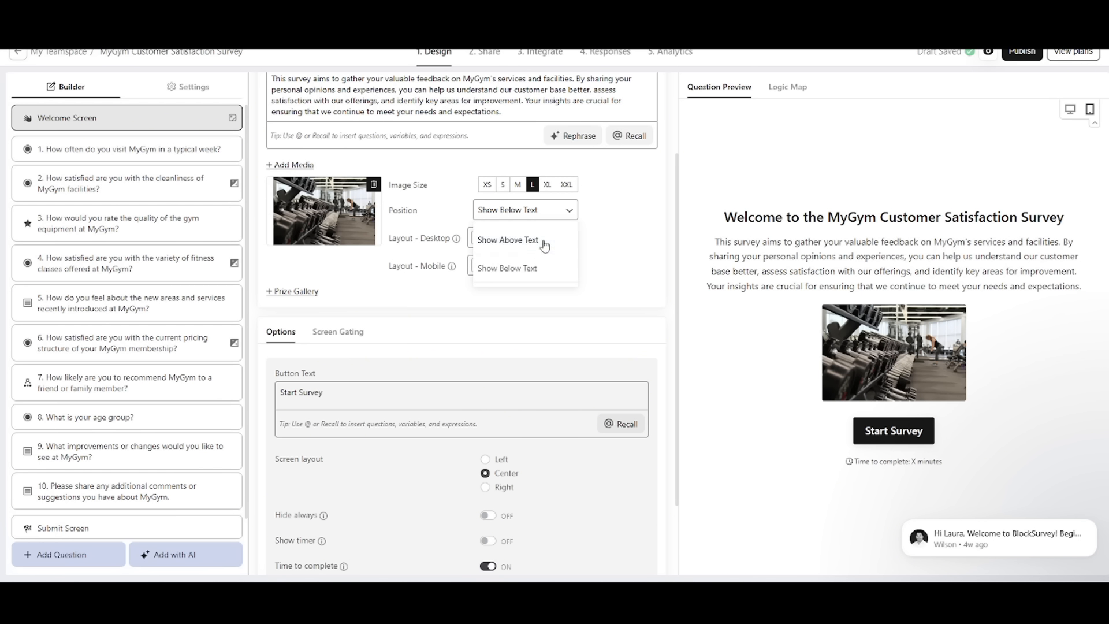
pyautogui.click(545, 248)
pyautogui.scroll(-3, 317, 252)
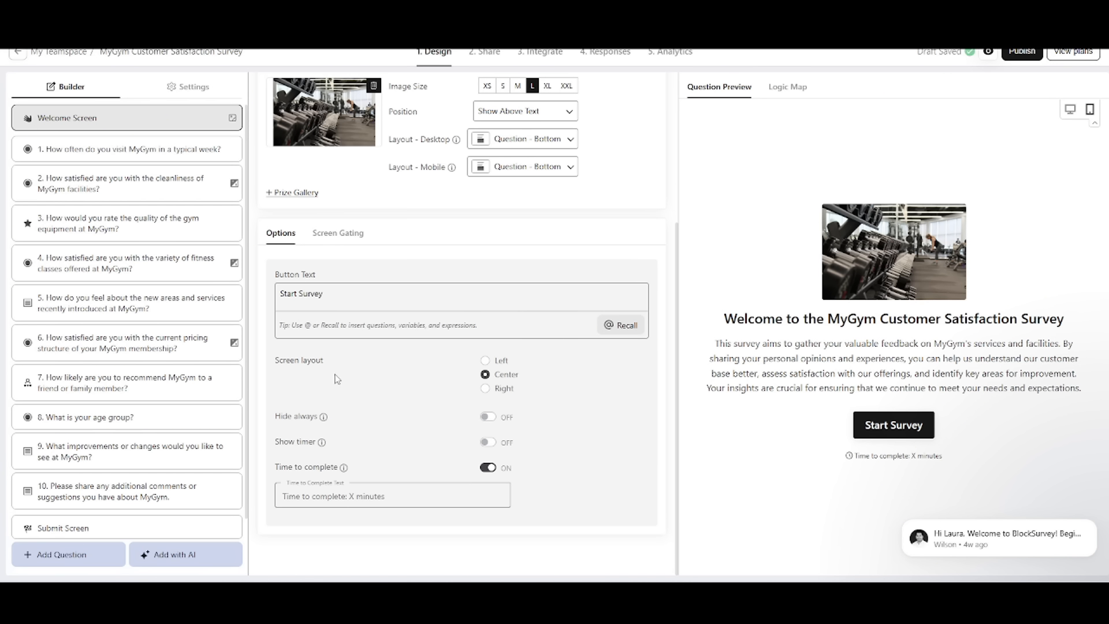
pyautogui.scroll(7, 547, 268)
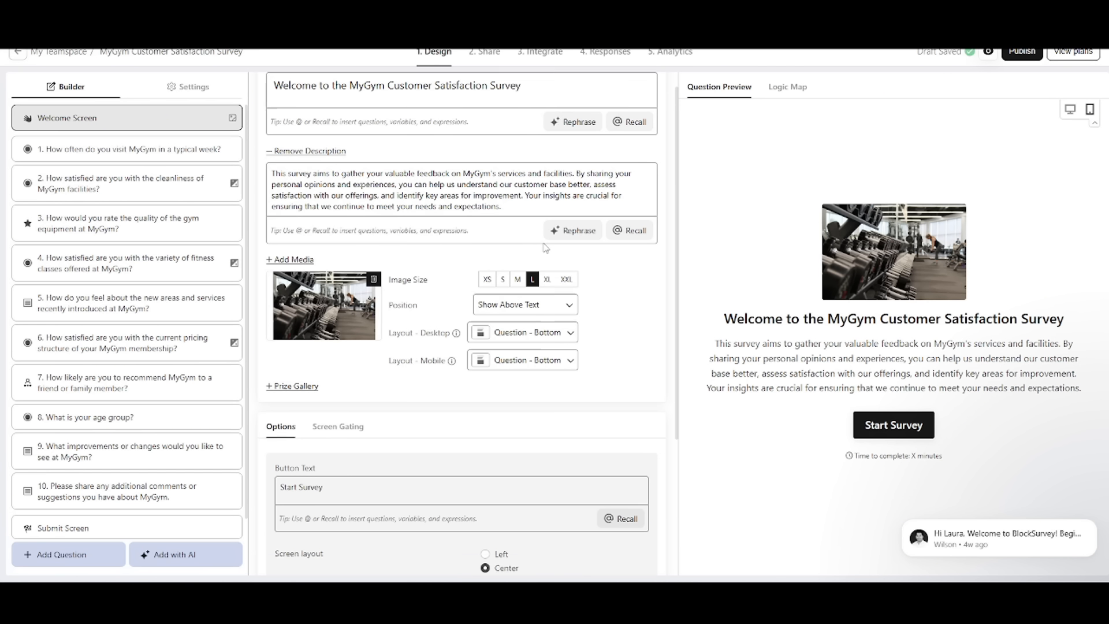
# Step: Examine the survey's logic map, then the extra actions, answer choices and settings of question 1
pyautogui.click(793, 89)
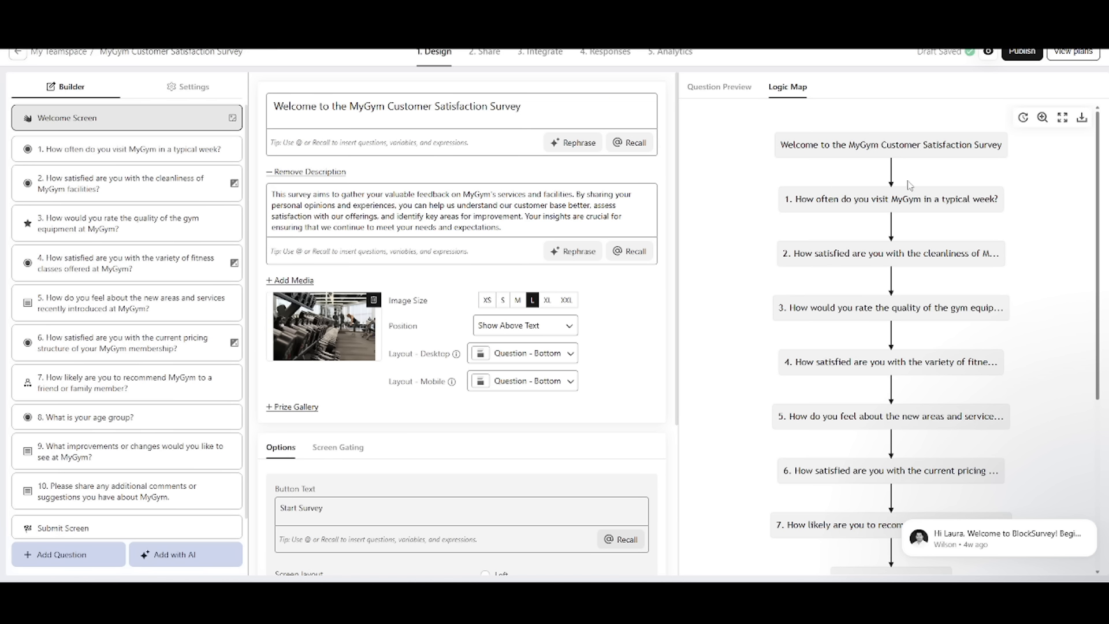
pyautogui.scroll(-5, 1001, 279)
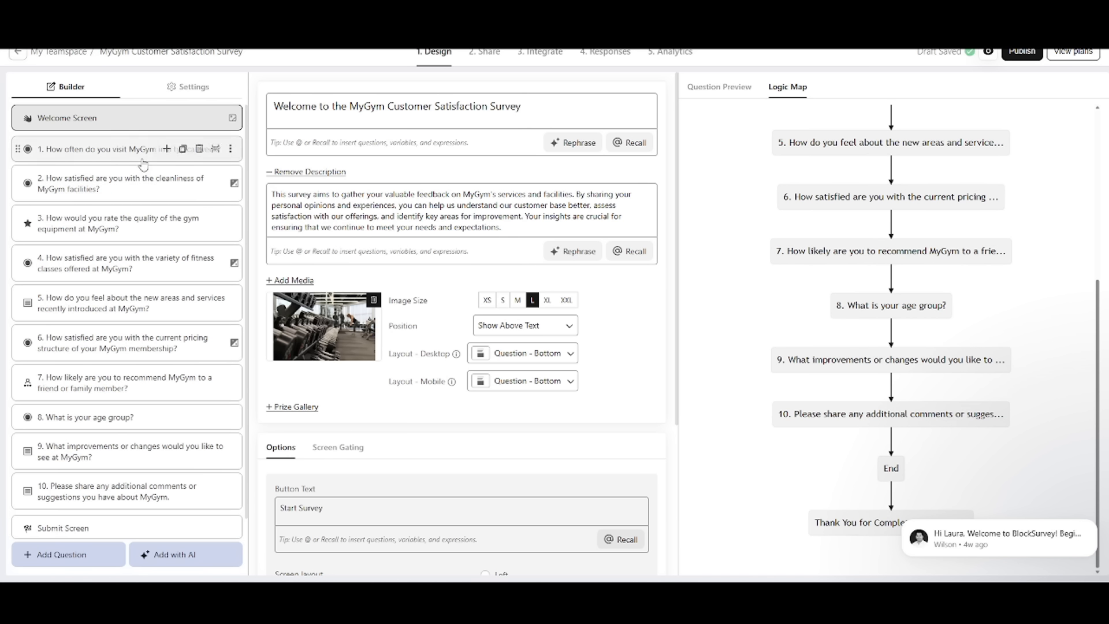
pyautogui.click(231, 151)
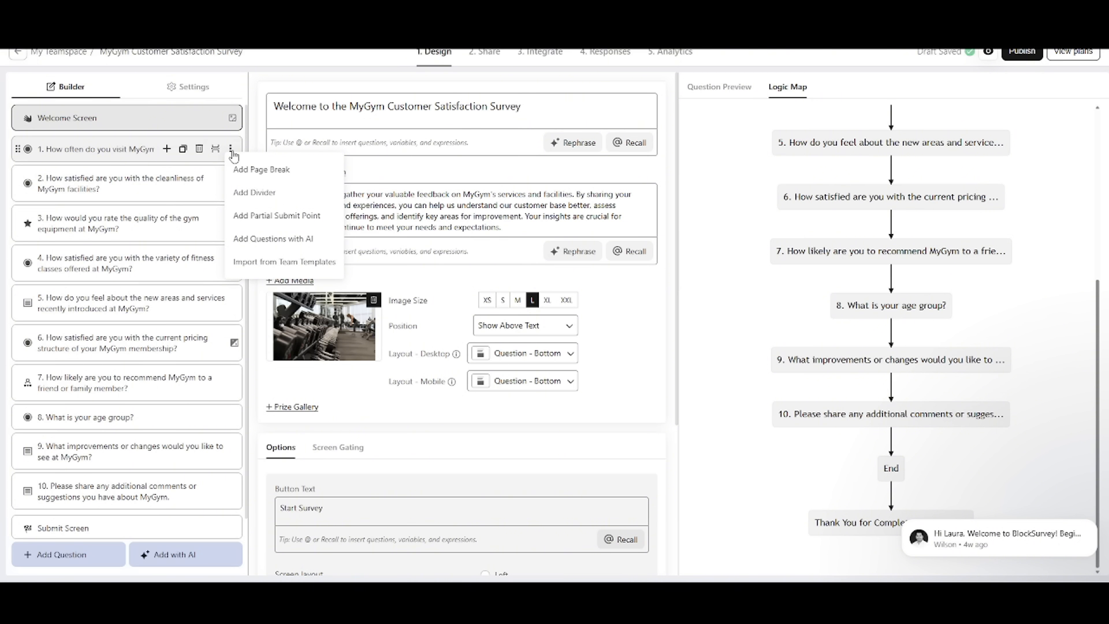
pyautogui.click(190, 139)
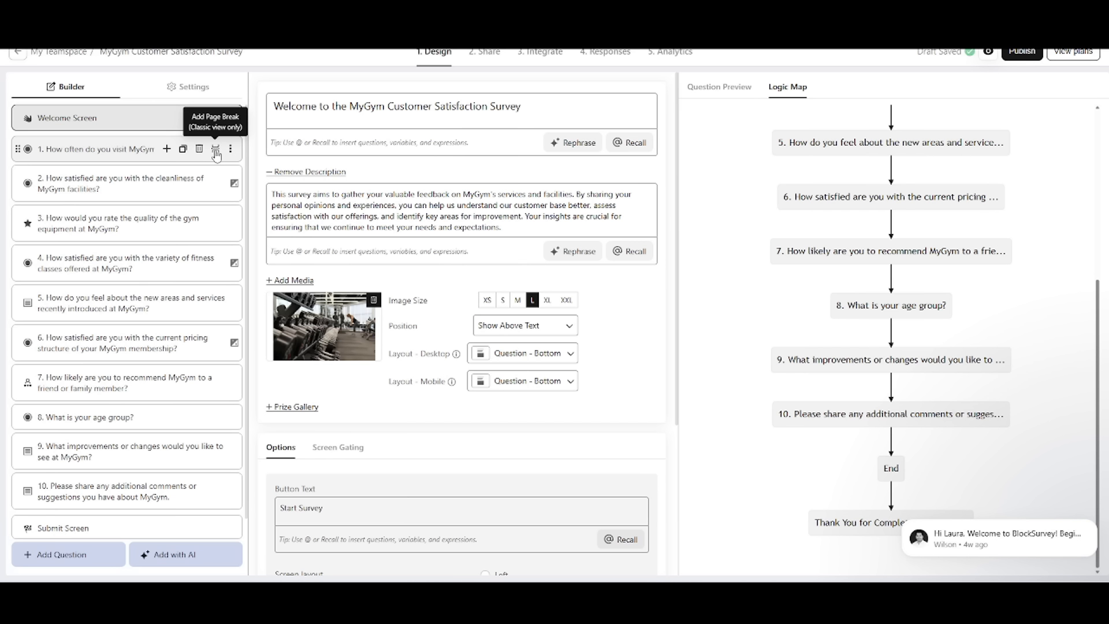
pyautogui.click(100, 152)
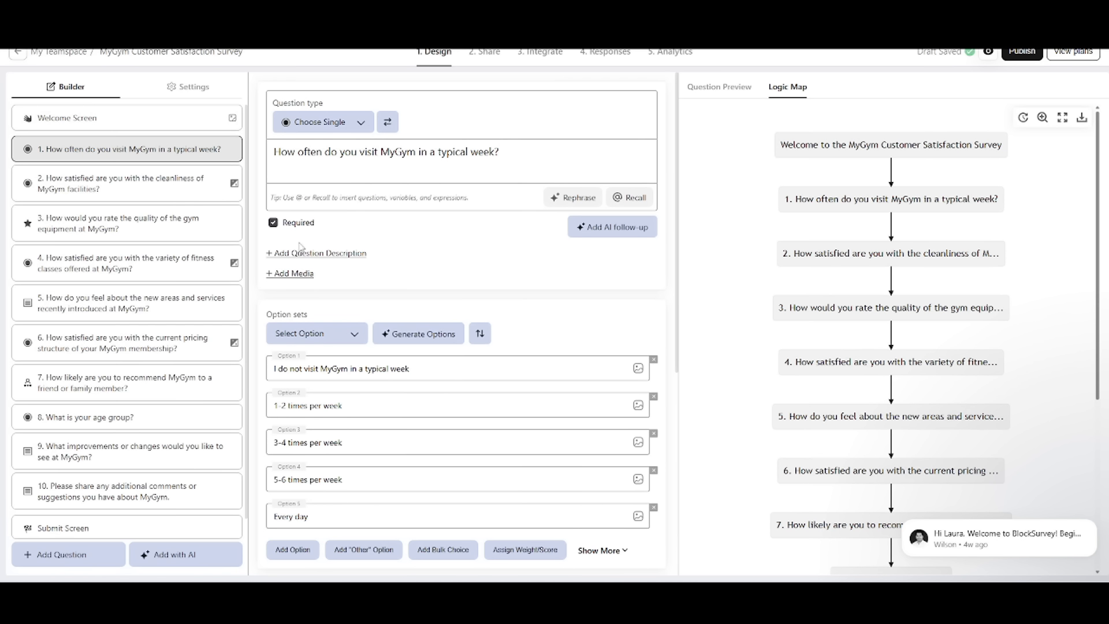
pyautogui.scroll(-6, 300, 246)
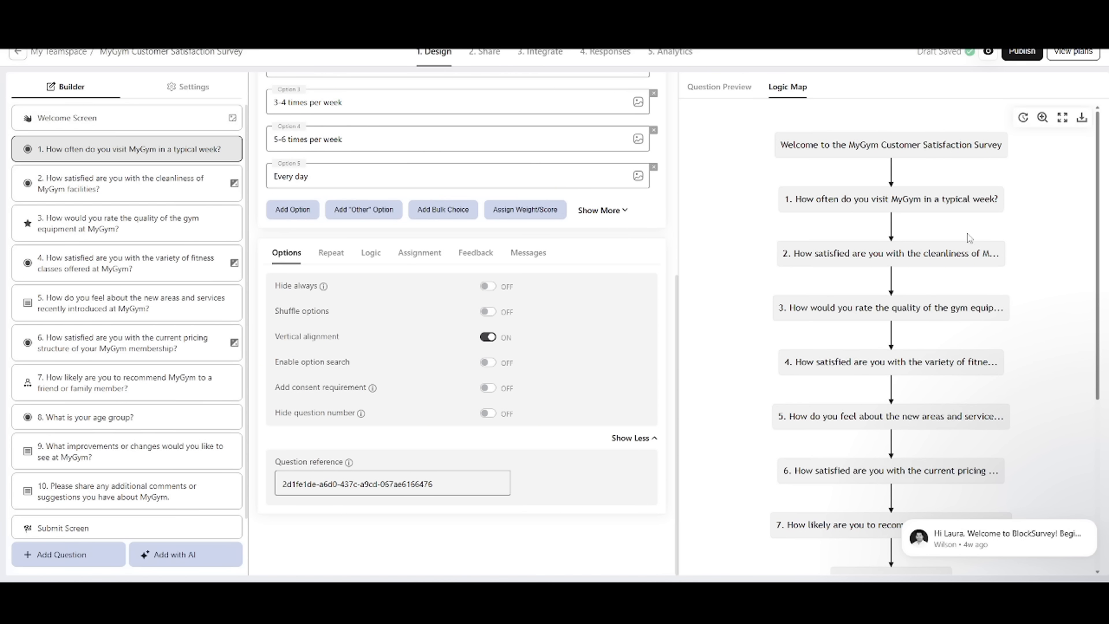
pyautogui.scroll(-1, 87, 277)
# Step: Review the survey's title, general and view settings, including the Classic view and the Conversational view's default avatars
pyautogui.click(188, 87)
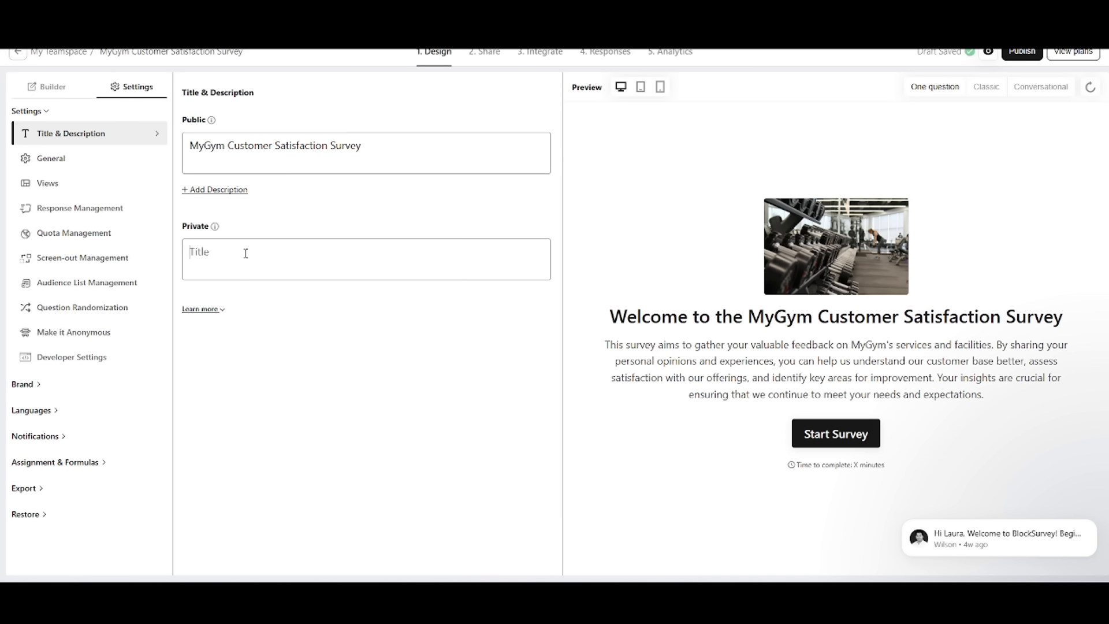
pyautogui.click(70, 157)
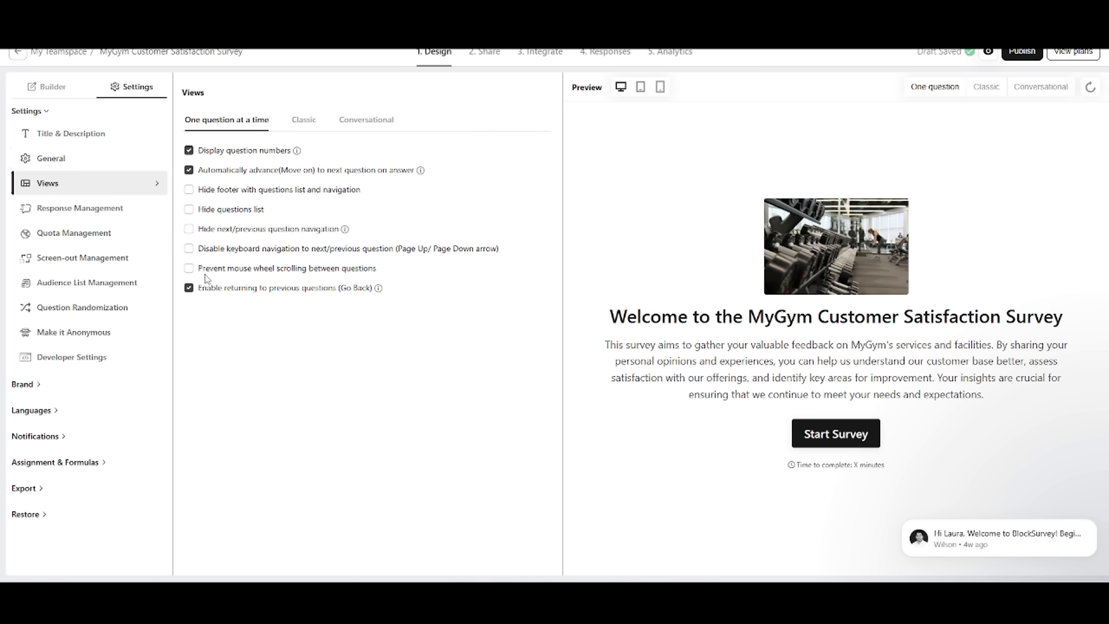
pyautogui.click(303, 120)
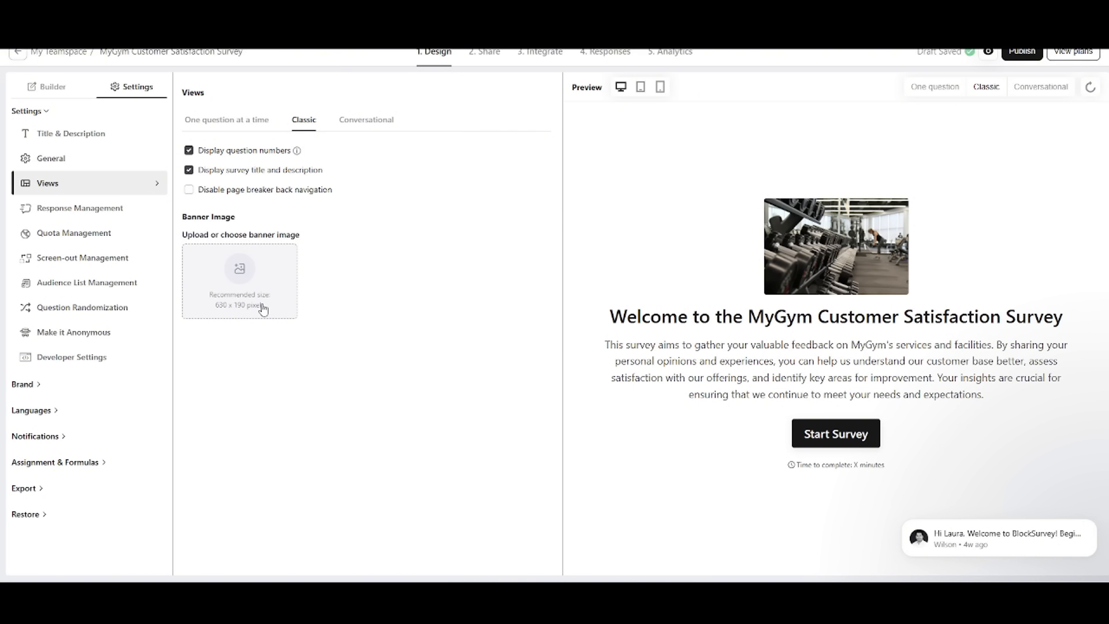
pyautogui.click(374, 127)
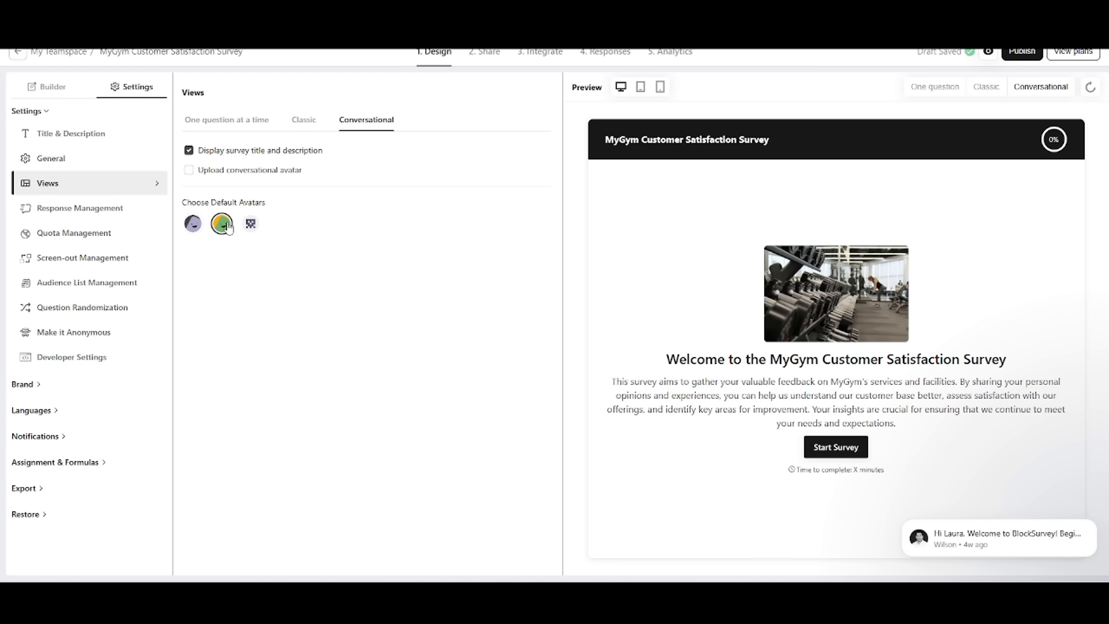
pyautogui.click(260, 230)
# Step: Review the settings for response management, quotas, screen-outs and audience lists
pyautogui.click(80, 211)
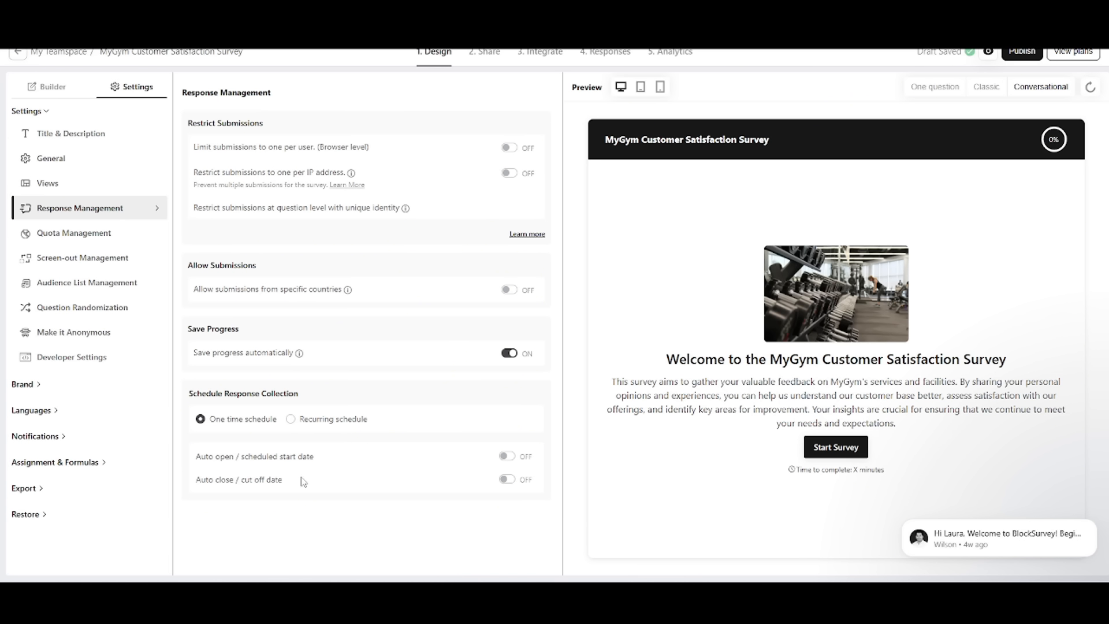
pyautogui.click(89, 234)
pyautogui.click(91, 257)
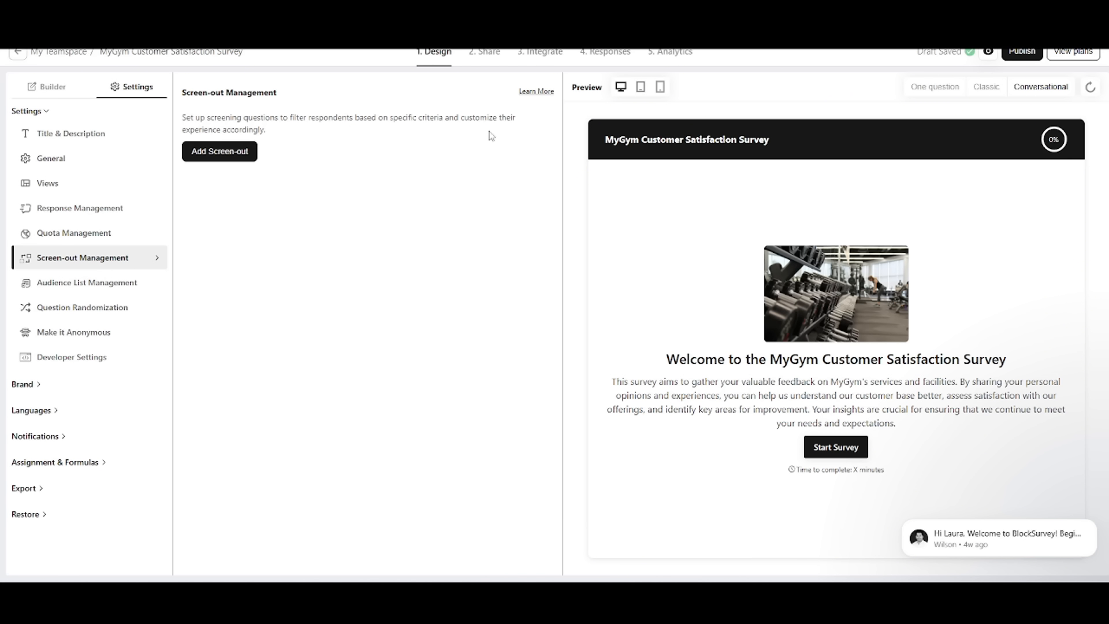
pyautogui.click(61, 286)
# Step: Enable question randomization from question 5 through question 7, and make the survey anonymous
pyautogui.click(122, 315)
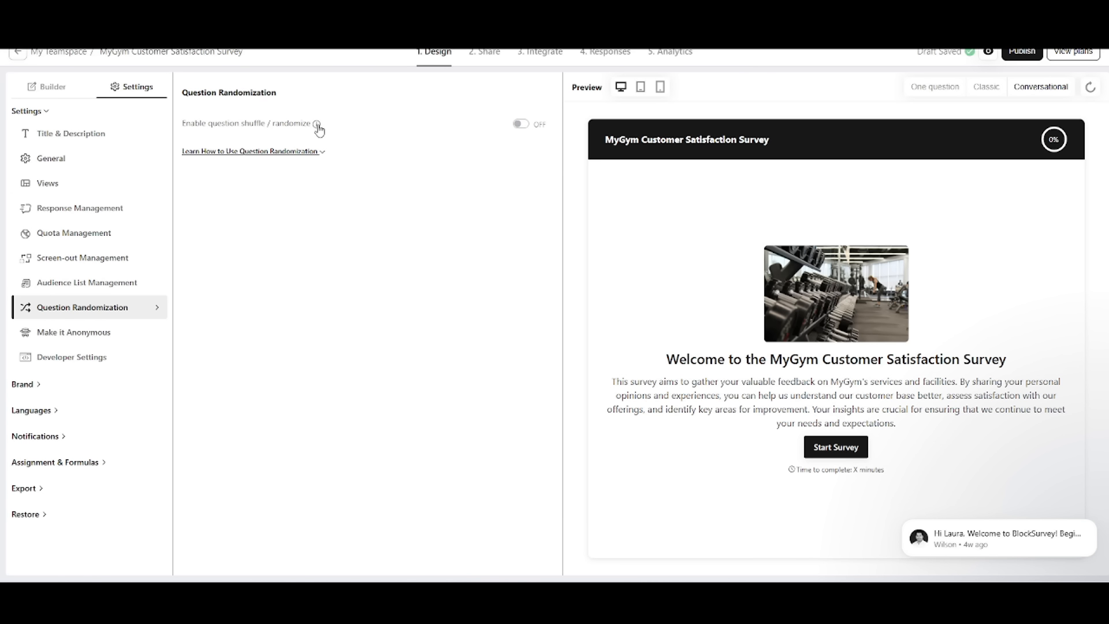
pyautogui.click(519, 124)
pyautogui.click(258, 171)
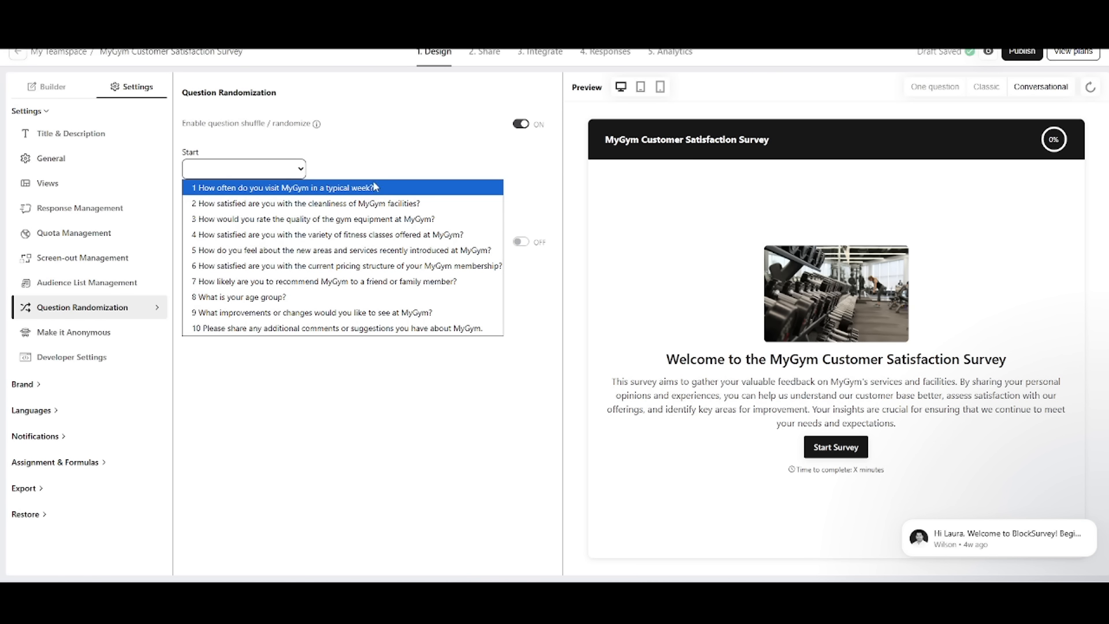
pyautogui.click(426, 249)
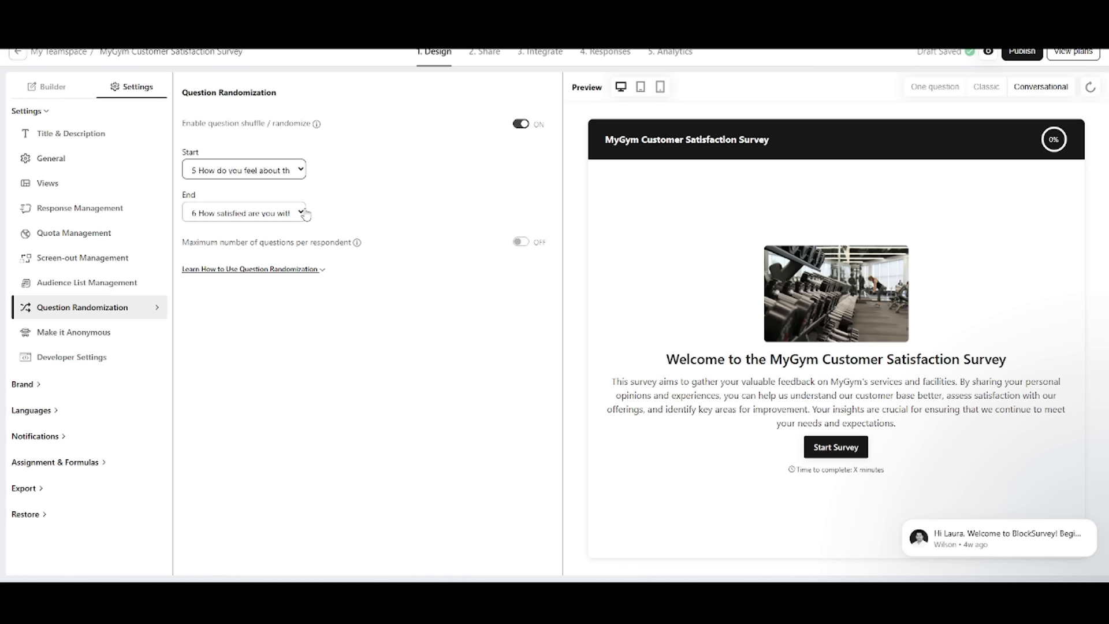
pyautogui.click(271, 212)
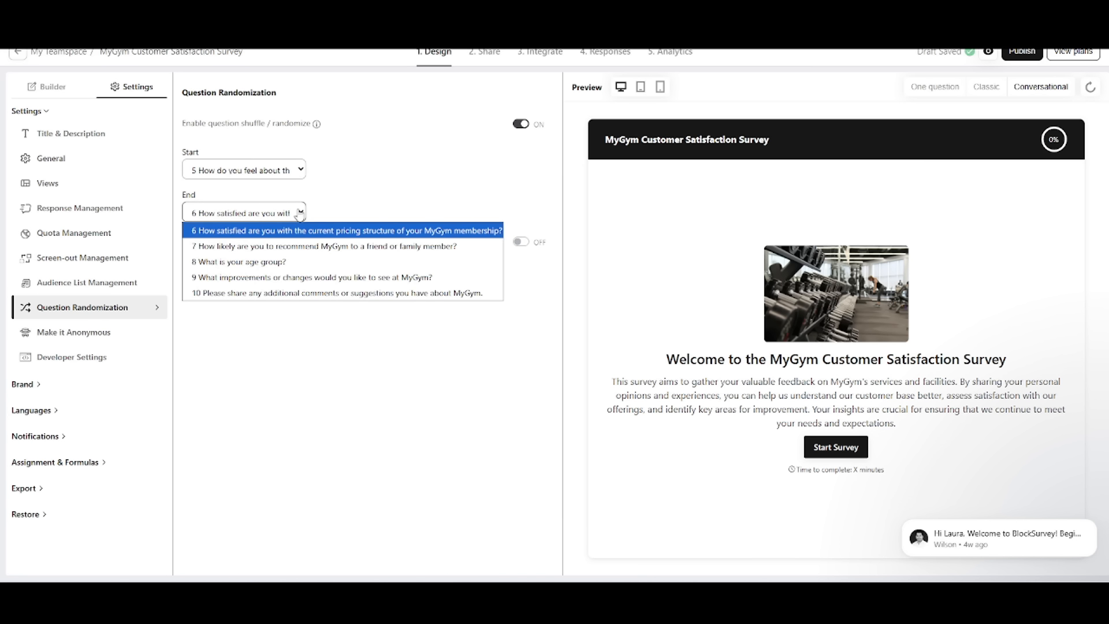
pyautogui.click(387, 255)
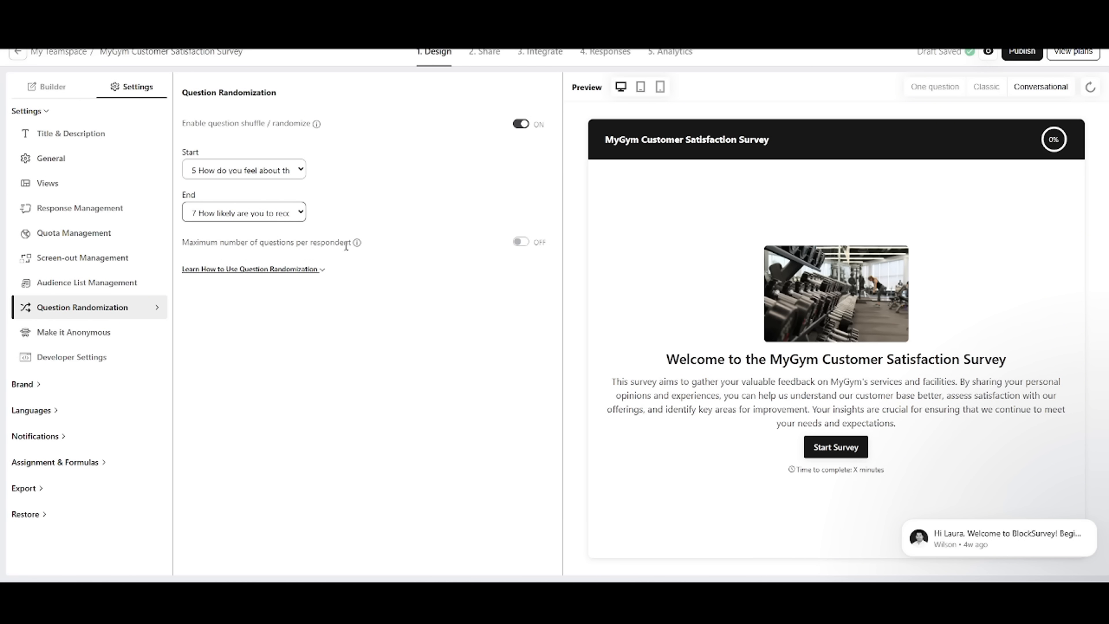
pyautogui.click(64, 337)
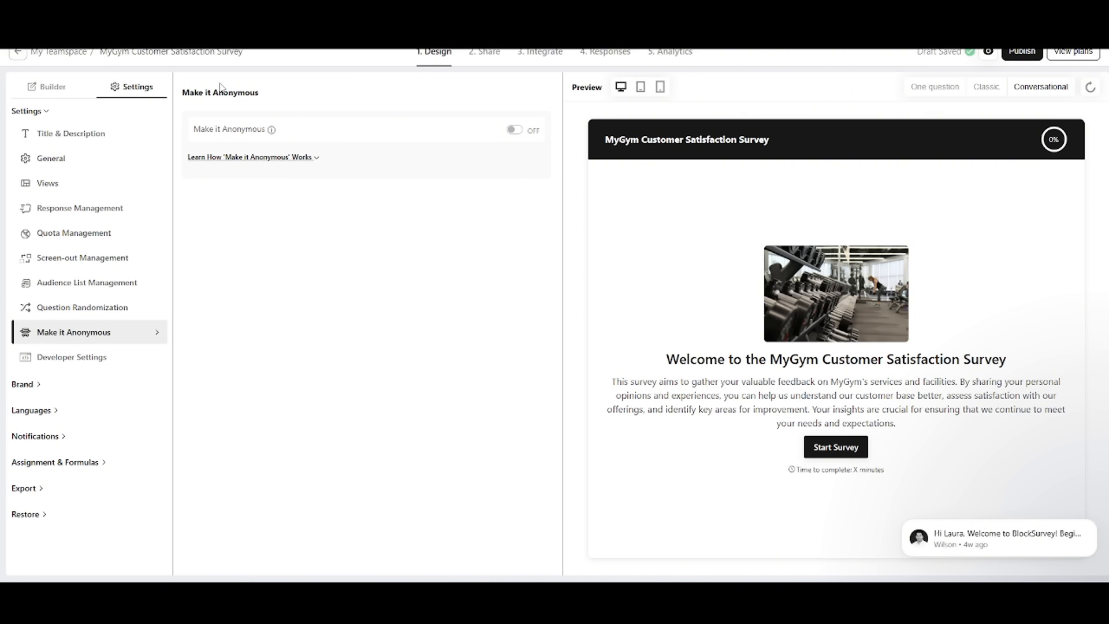
pyautogui.click(515, 130)
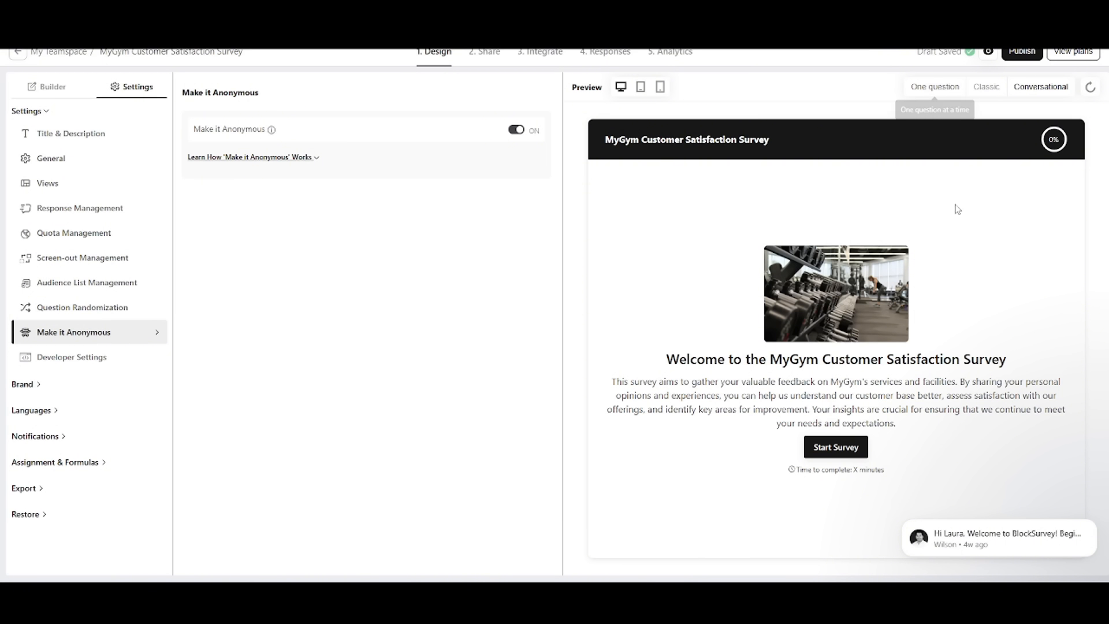
# Step: Apply the BlockSurvey Dark theme to the survey
pyautogui.click(33, 390)
pyautogui.scroll(-3, 58, 359)
pyautogui.click(86, 298)
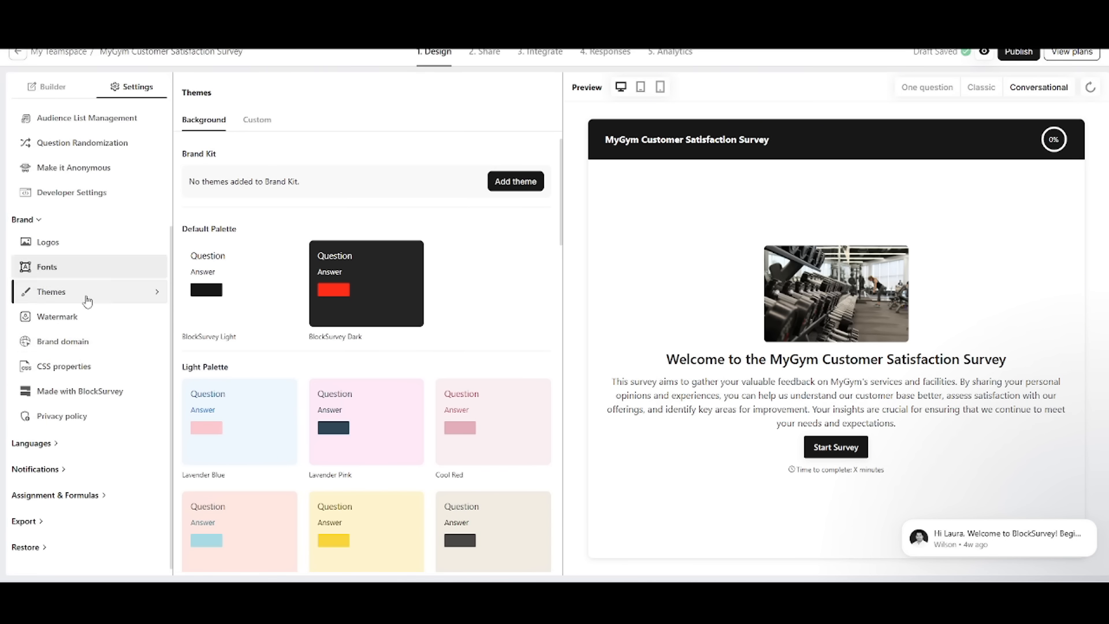
pyautogui.scroll(-1, 342, 332)
pyautogui.click(366, 226)
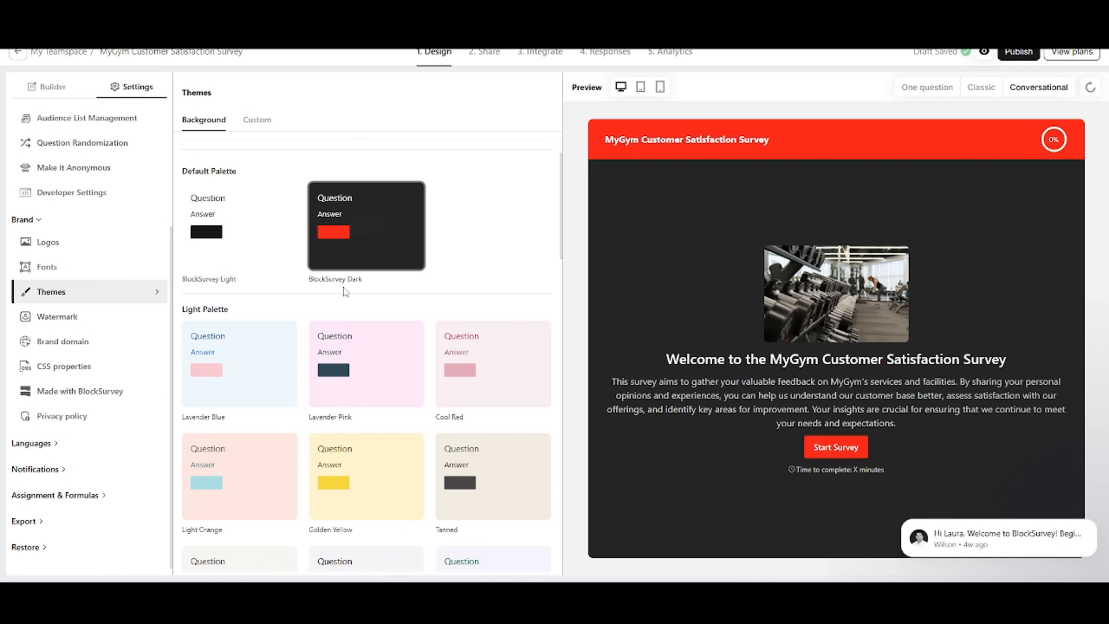
# Step: Review the watermark, brand domain and CSS property settings, and expand the language settings
pyautogui.click(144, 316)
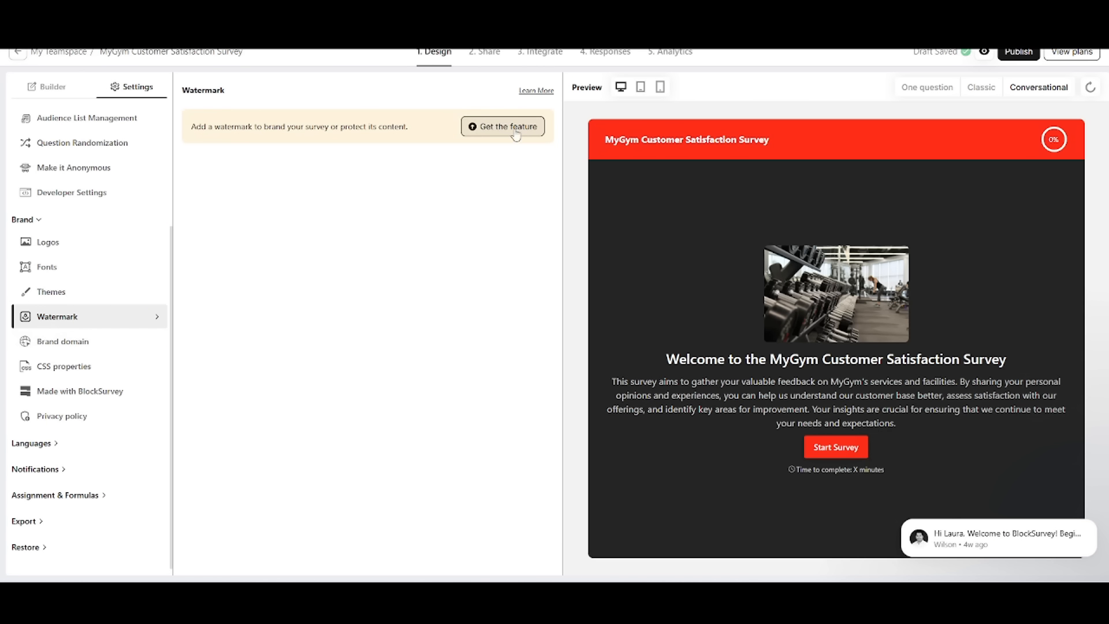
pyautogui.click(86, 341)
pyautogui.click(93, 368)
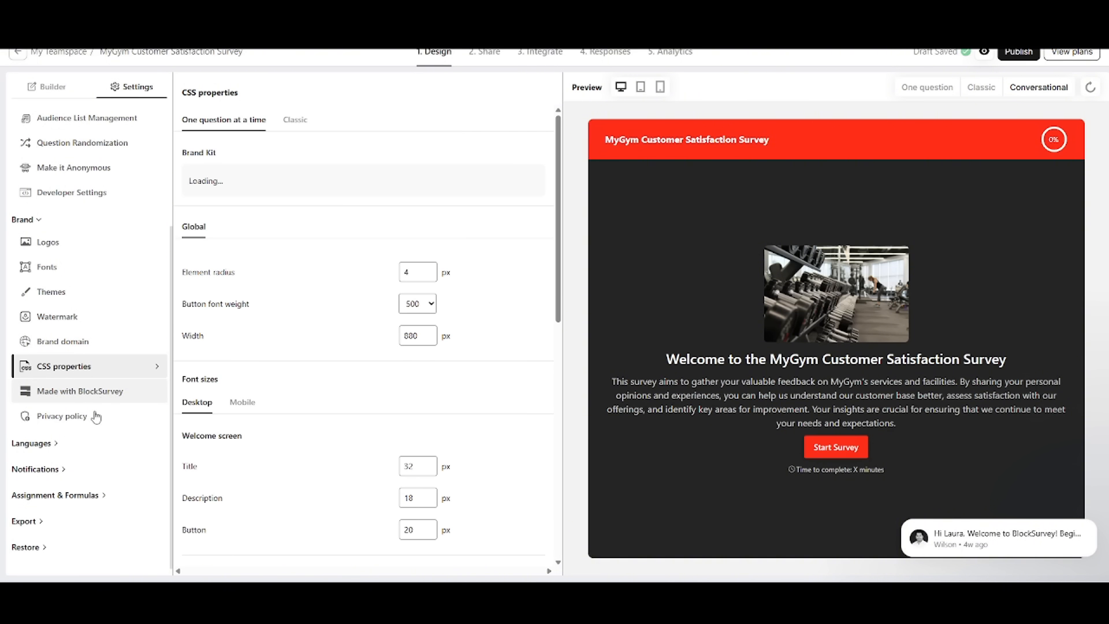
pyautogui.click(72, 447)
pyautogui.scroll(-1, 81, 426)
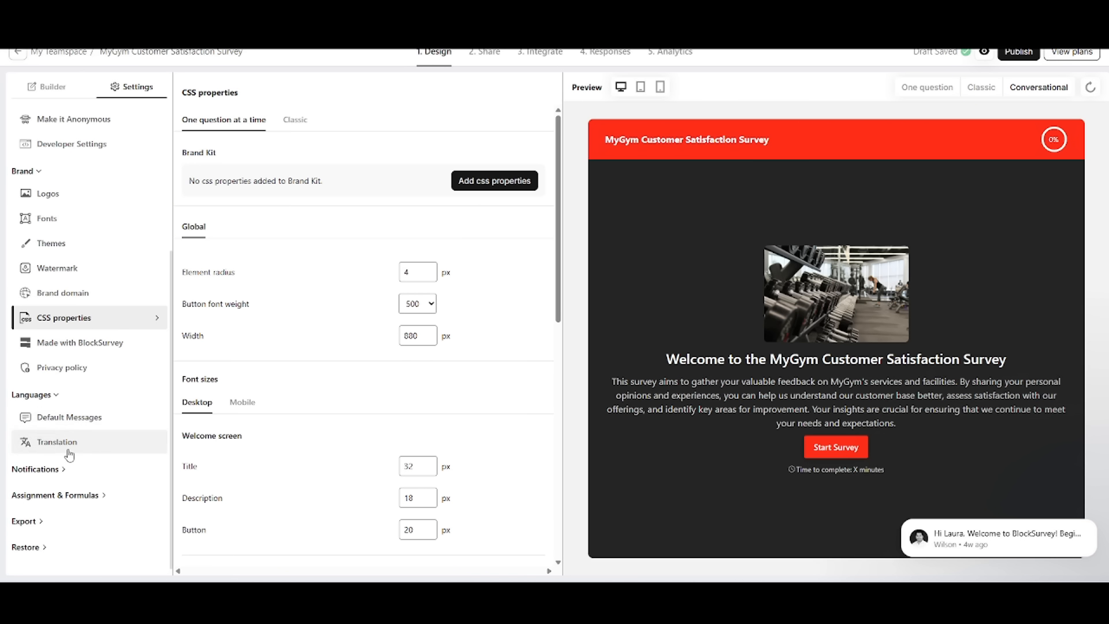
# Step: Review the translation settings and expand the notification, assignment and formula, export and restore sections
pyautogui.click(68, 451)
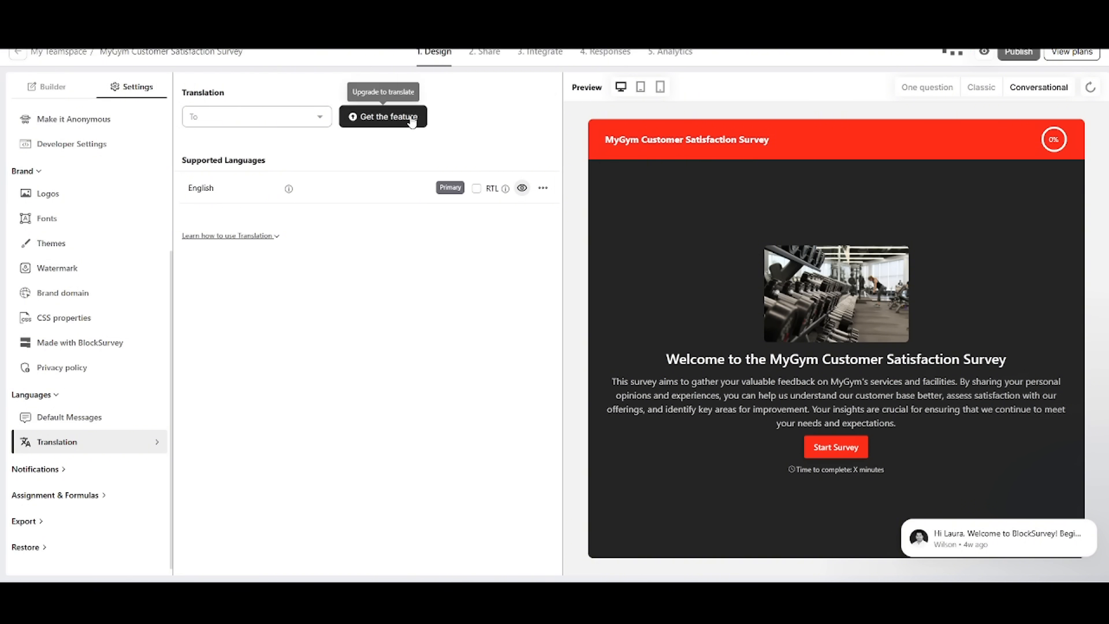
pyautogui.click(34, 468)
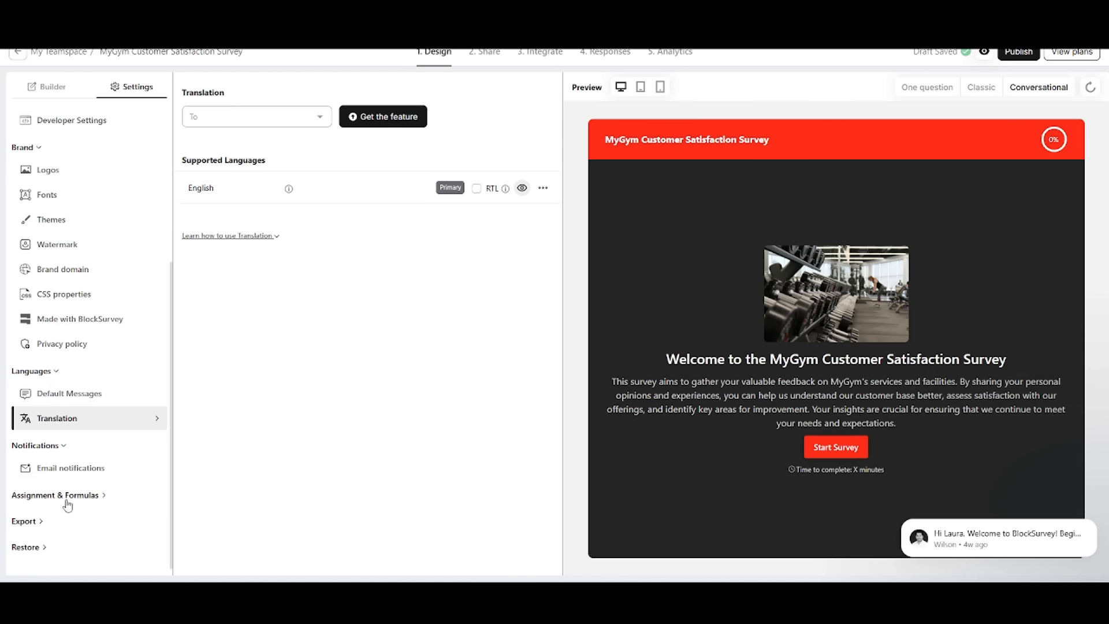
pyautogui.click(55, 493)
pyautogui.click(26, 522)
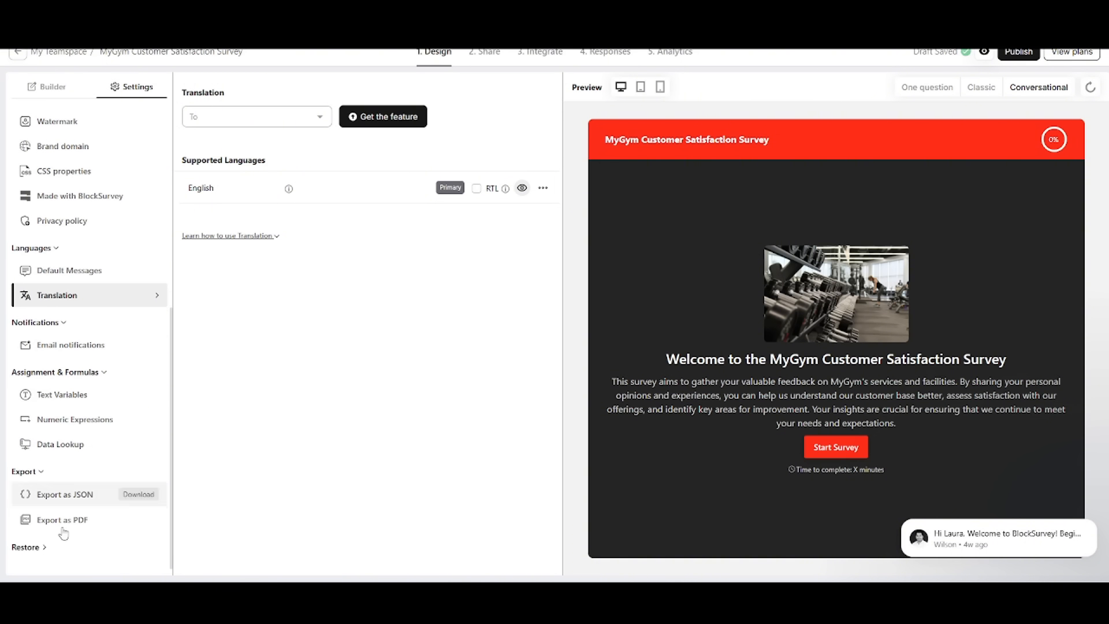
pyautogui.click(35, 547)
pyautogui.scroll(10, 101, 520)
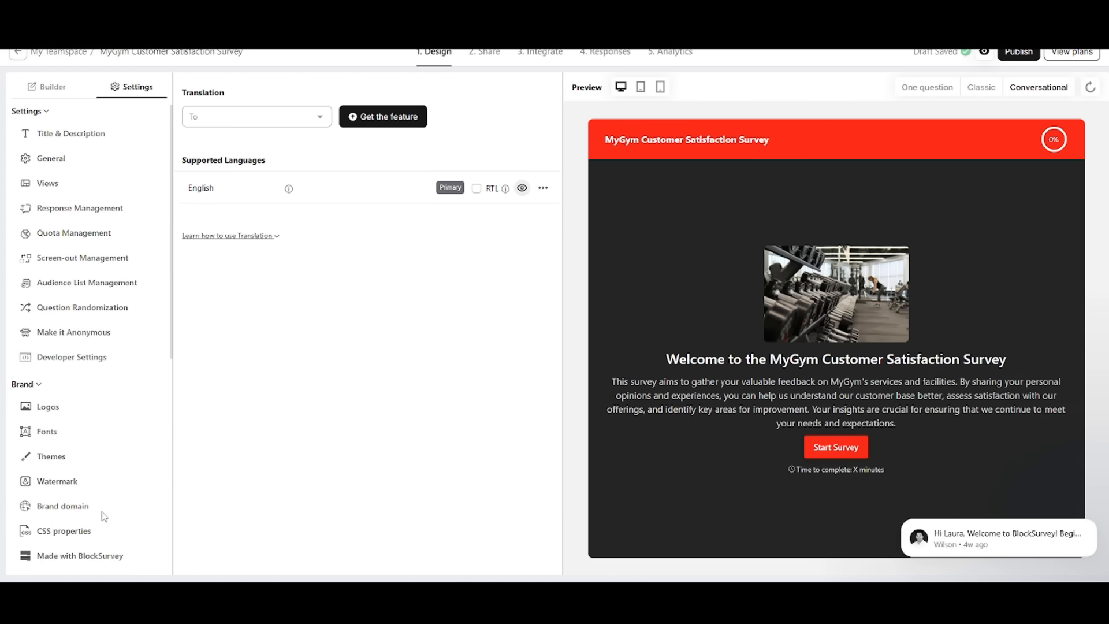
# Step: Return to the question builder and examine the full question list and the survey's logic map
pyautogui.click(50, 87)
pyautogui.scroll(-2, 162, 428)
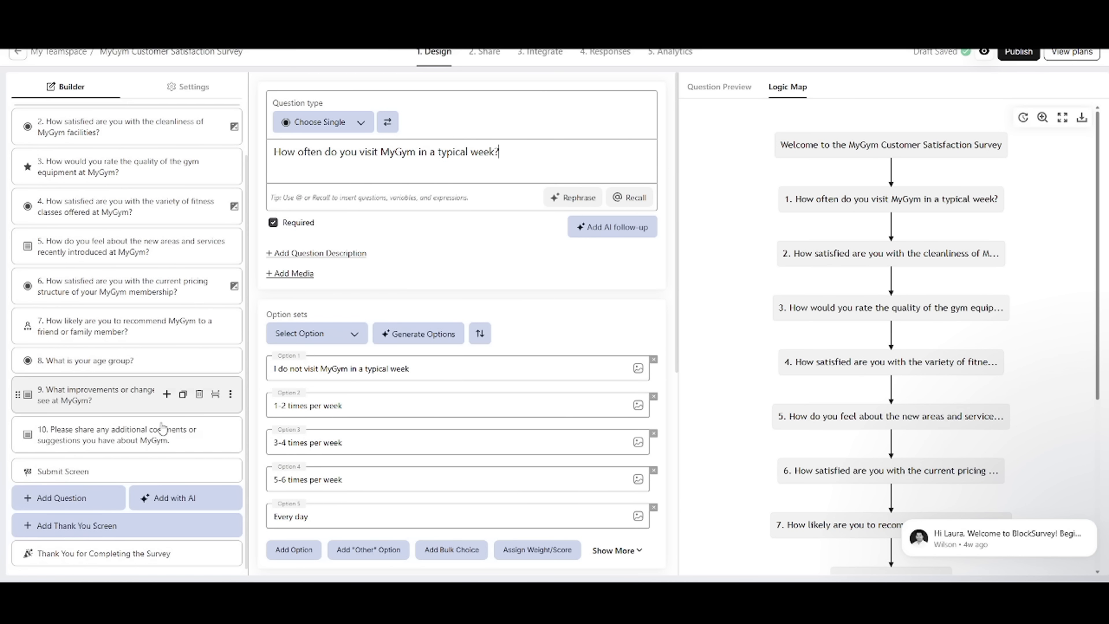
pyautogui.scroll(-1, 863, 489)
pyautogui.scroll(1, 863, 489)
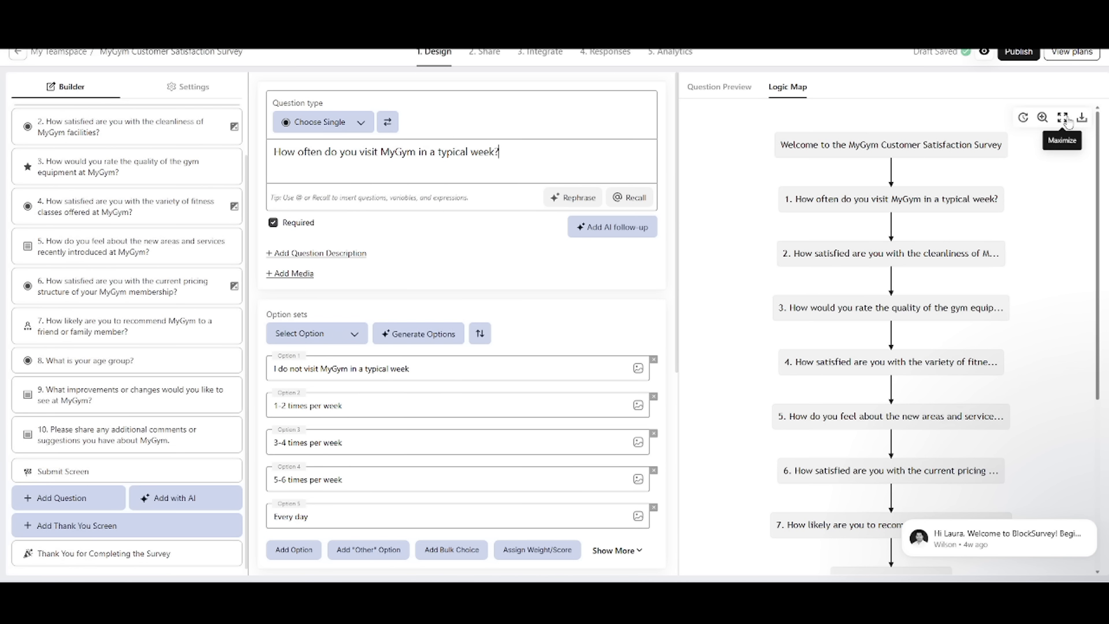
pyautogui.scroll(-5, 910, 310)
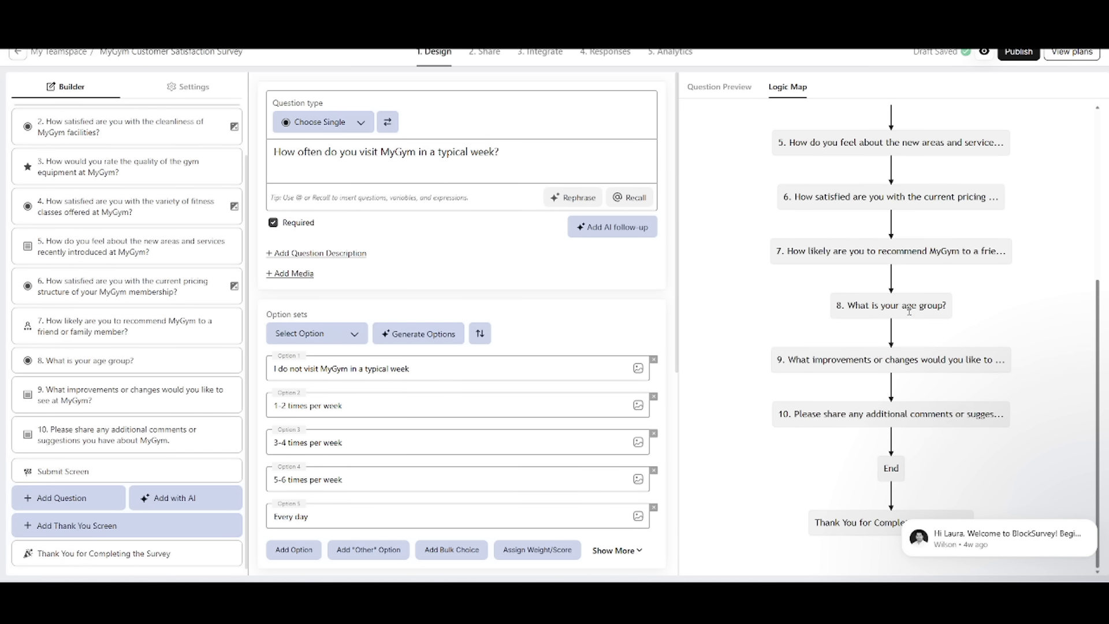
pyautogui.moveTo(926, 455); pyautogui.dragTo(952, 417)
pyautogui.click(835, 411)
pyautogui.scroll(3, 835, 412)
pyautogui.scroll(2, 835, 412)
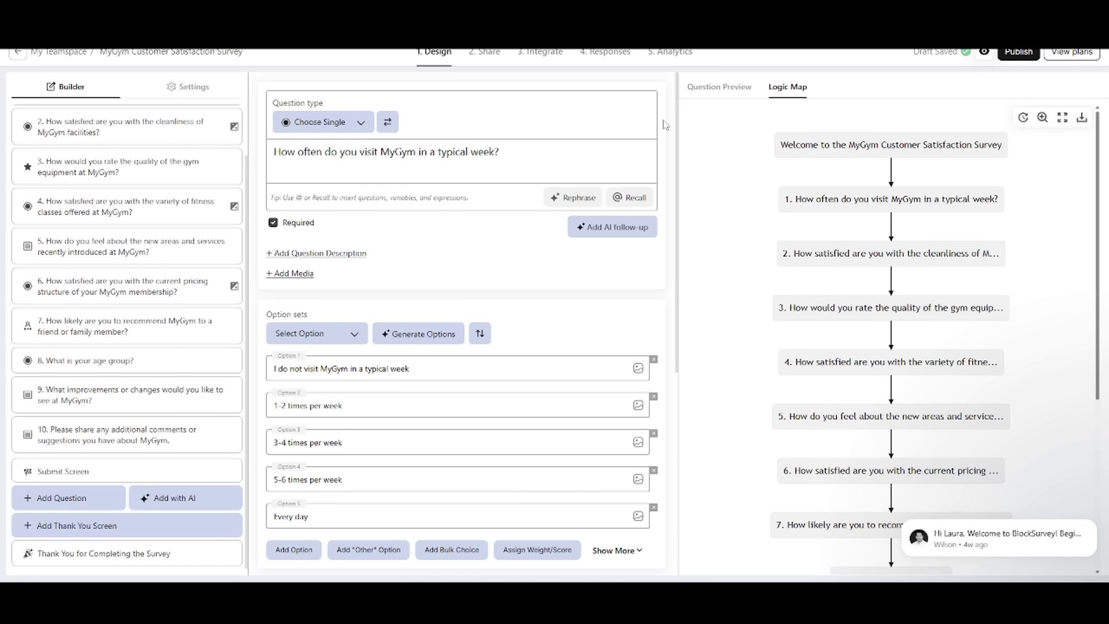
pyautogui.scroll(2, 146, 139)
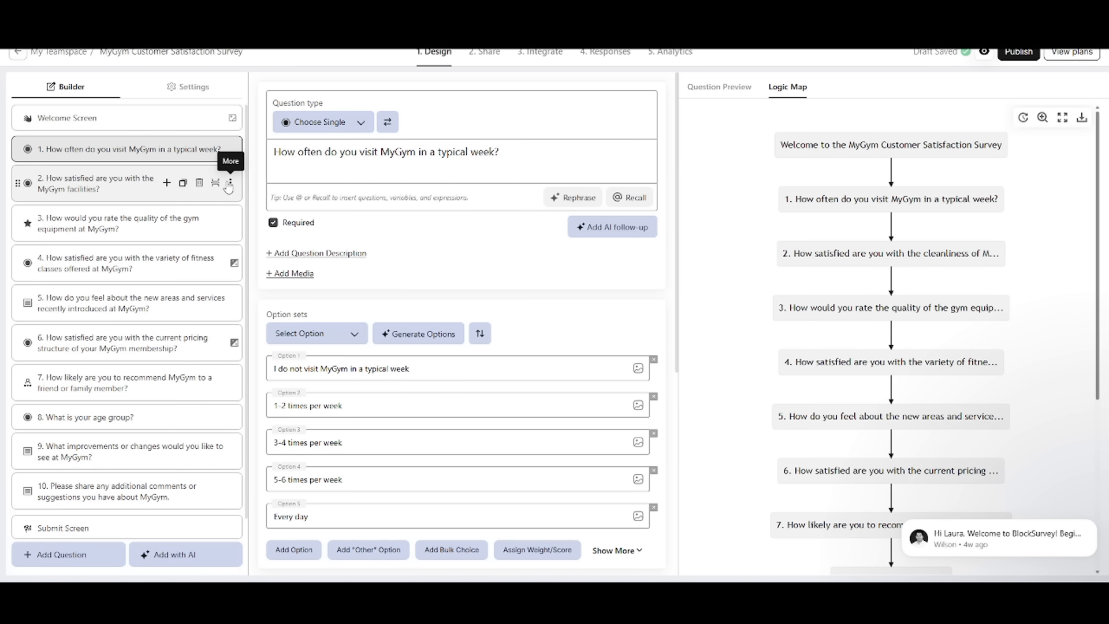
# Step: Check the additional insert options for question 1 and the reorder handle on question 2
pyautogui.click(231, 149)
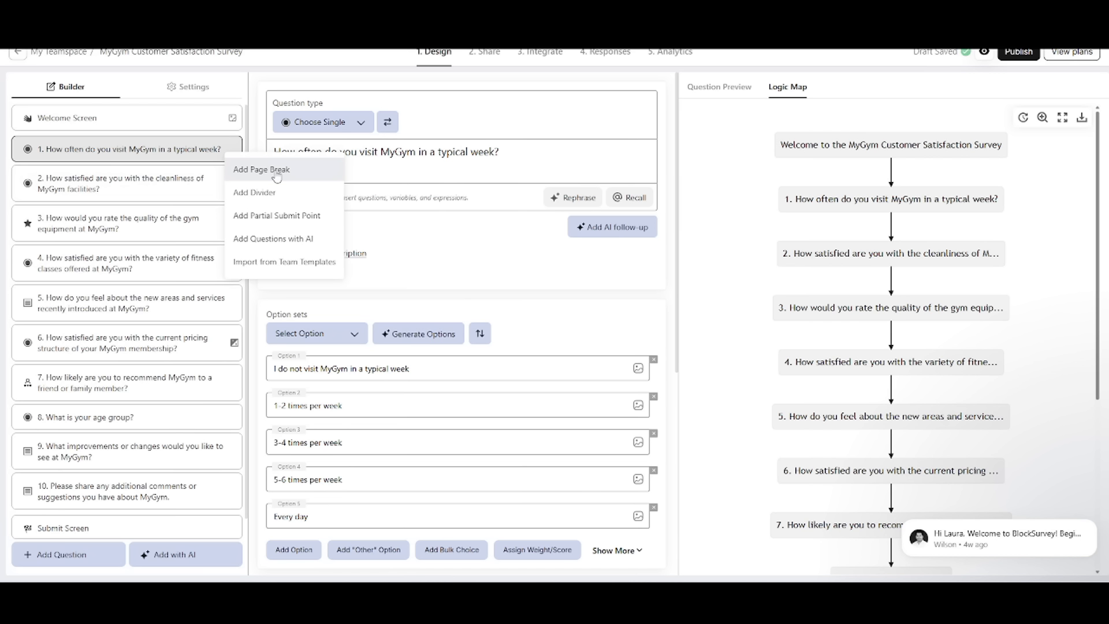
pyautogui.click(76, 189)
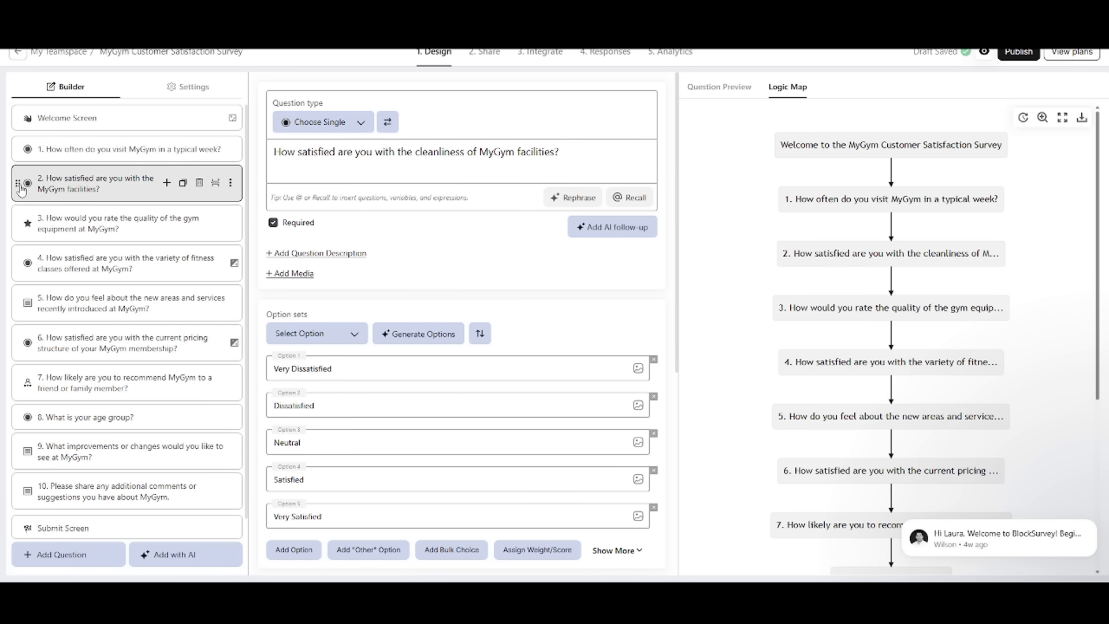
pyautogui.moveTo(17, 185)
pyautogui.mouseDown()
pyautogui.moveTo(19, 226)
pyautogui.moveTo(18, 183)
pyautogui.mouseUp()
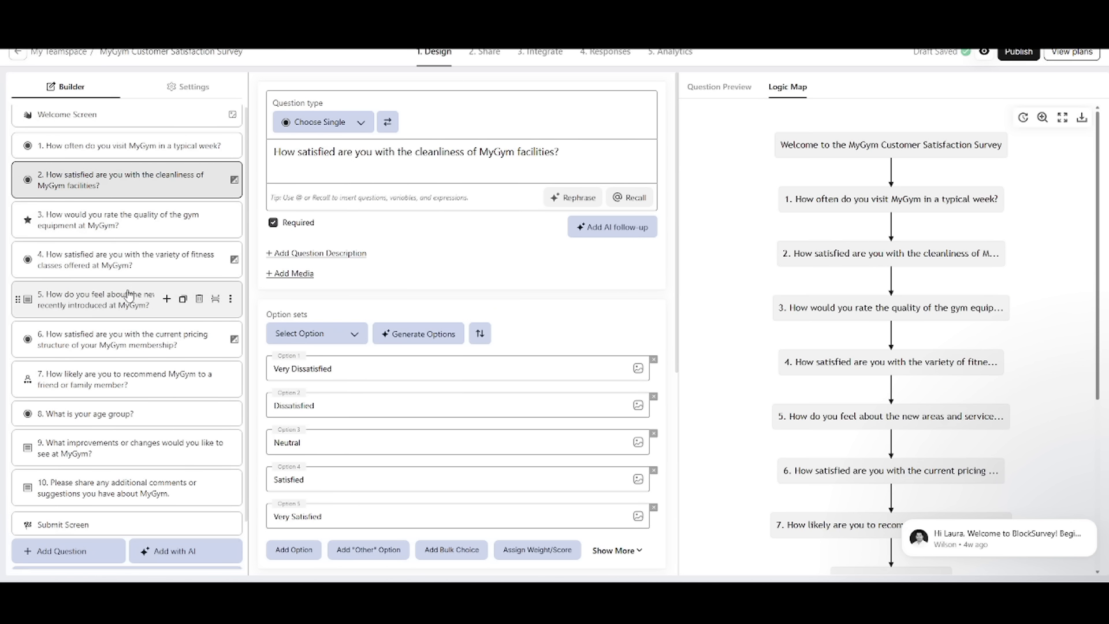
pyautogui.scroll(-1, 52, 260)
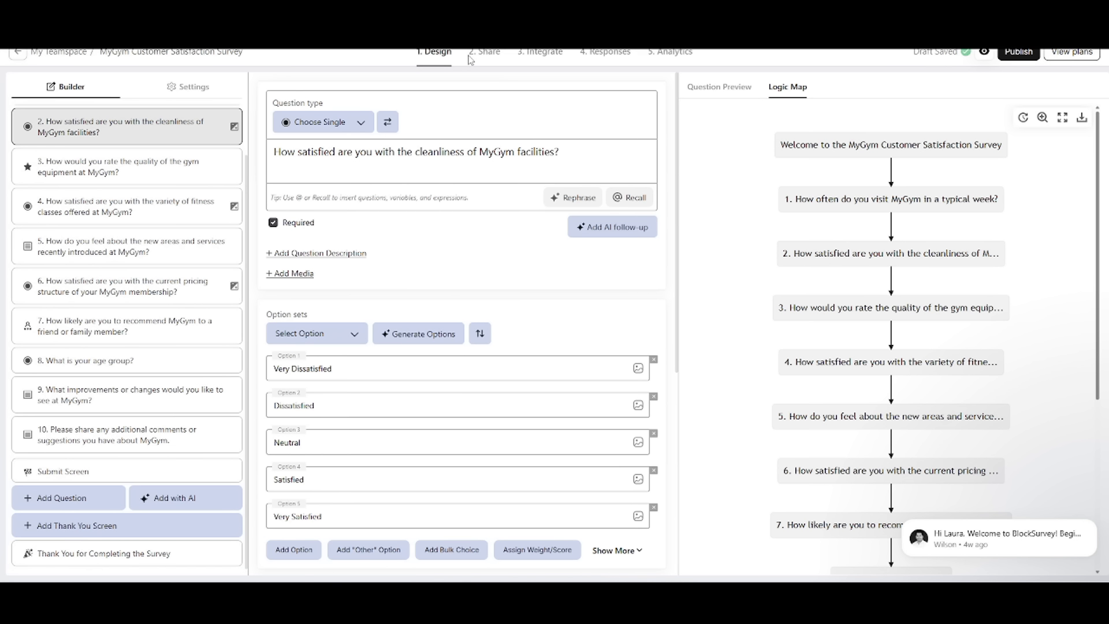
# Step: Browse the available question types for question 2 and close the list without changing the type
pyautogui.click(324, 121)
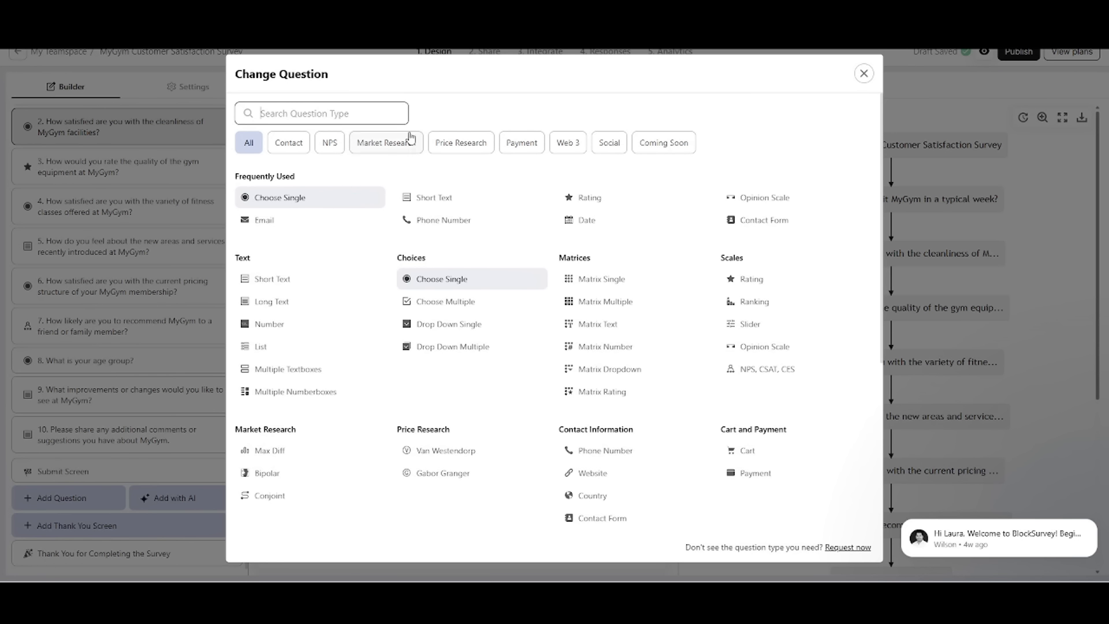
pyautogui.scroll(-4, 636, 323)
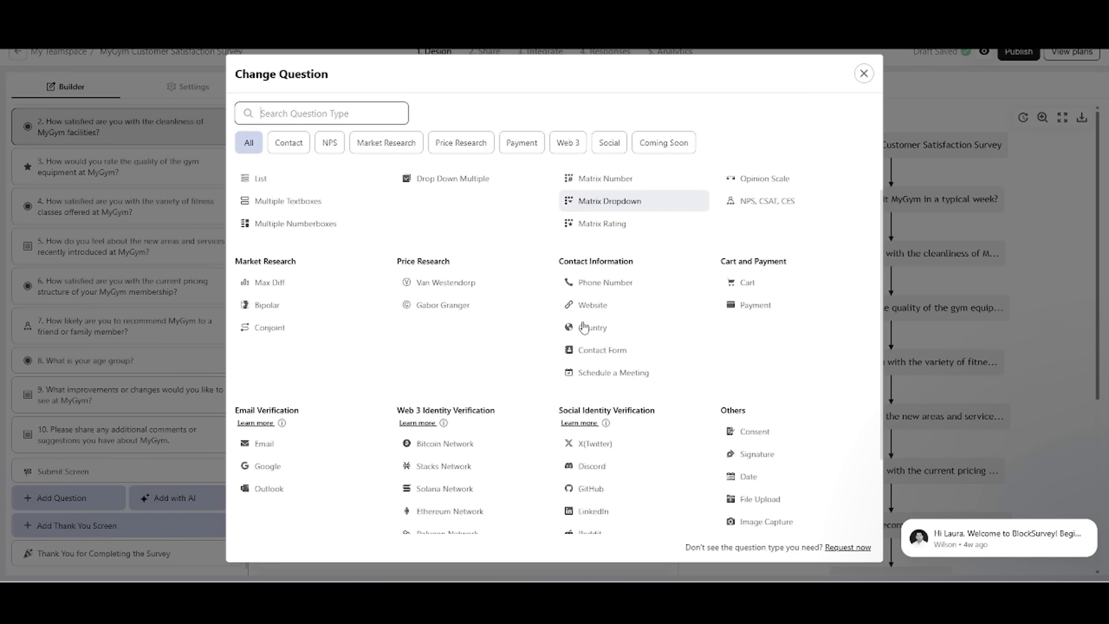
pyautogui.scroll(4, 587, 327)
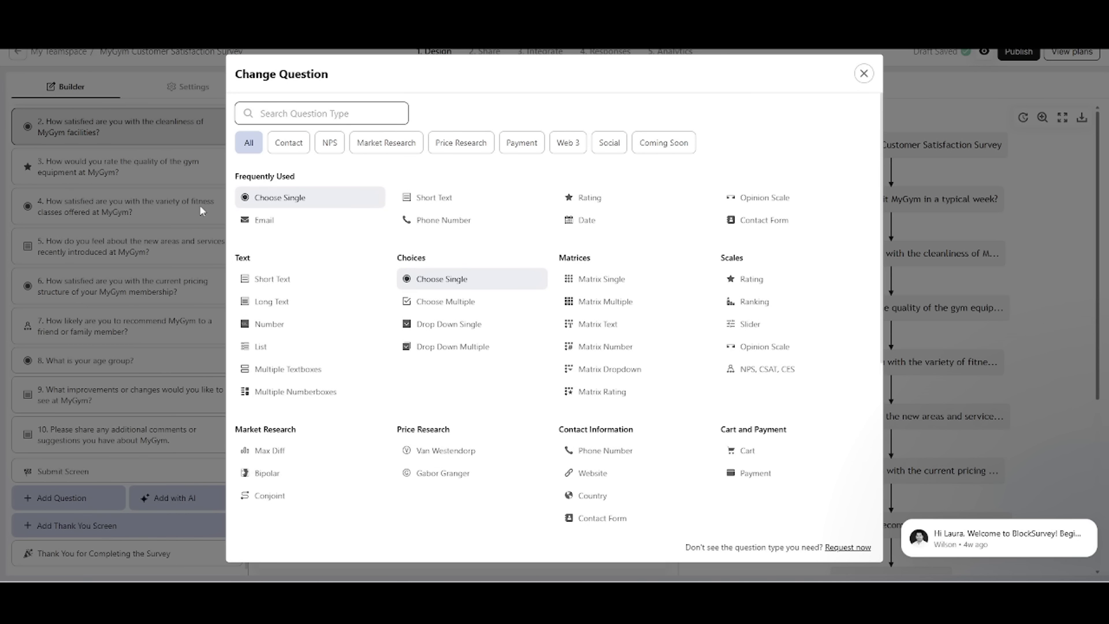
pyautogui.click(866, 76)
# Step: Change question 4 about the variety of fitness classes to the Rating type and show its question preview
pyautogui.click(121, 206)
pyautogui.click(322, 120)
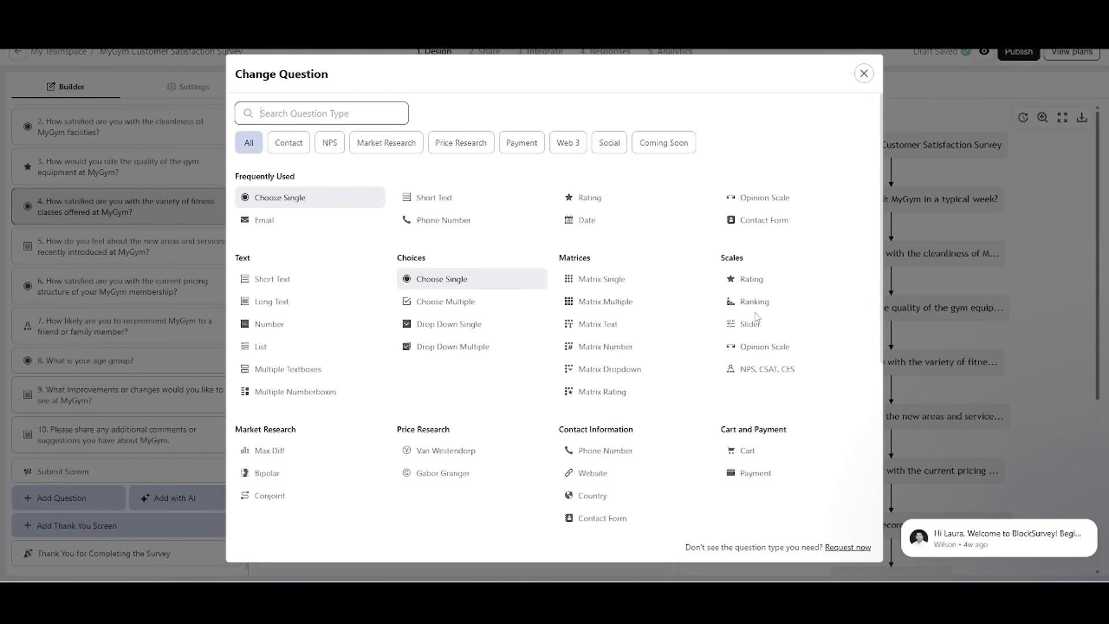
pyautogui.click(770, 282)
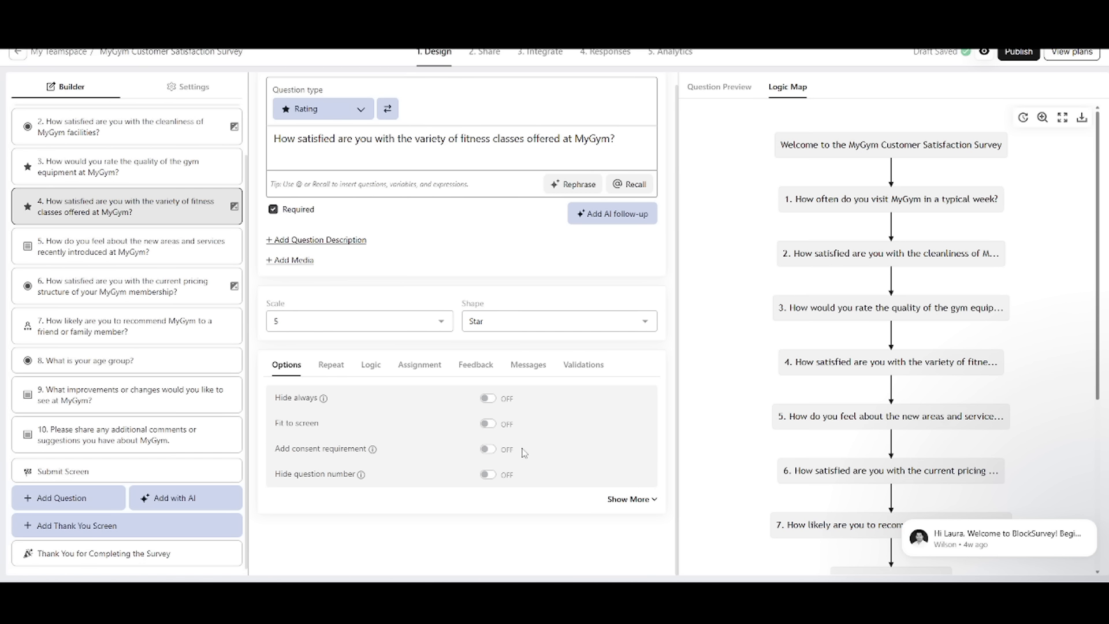
pyautogui.click(748, 87)
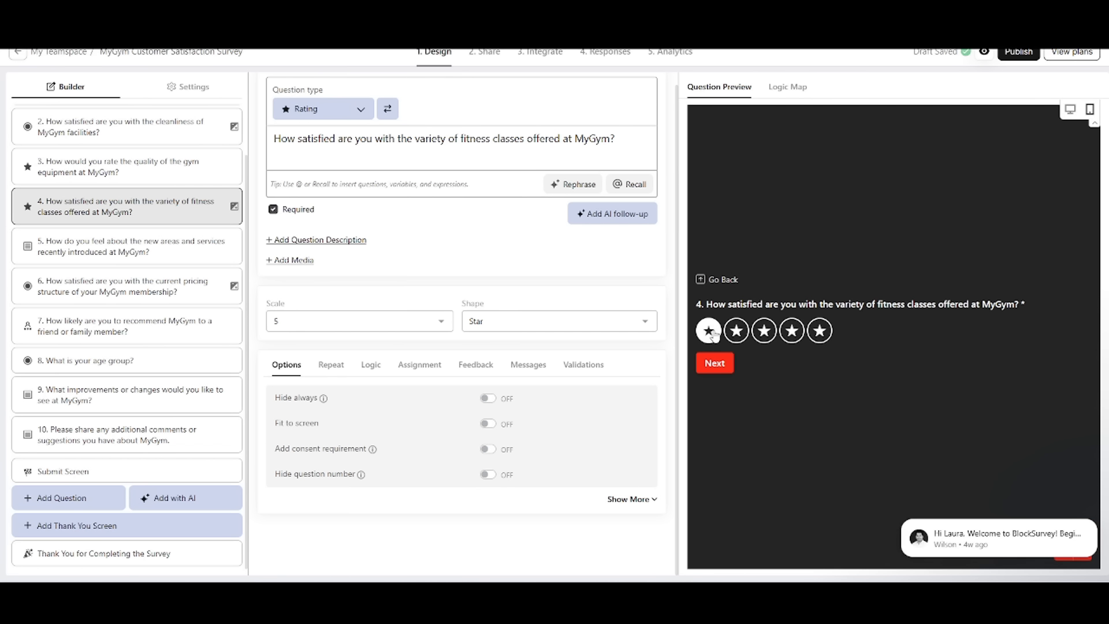
# Step: Add a default jump to question 4's logic and look through the available destination questions
pyautogui.click(371, 365)
pyautogui.scroll(-2, 371, 365)
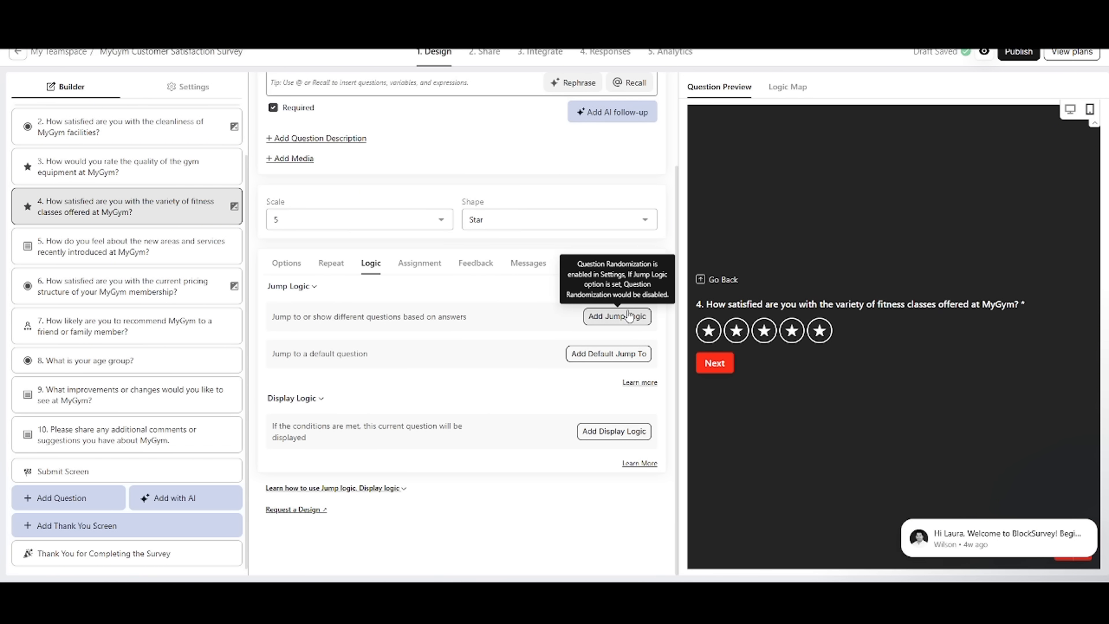
pyautogui.click(610, 354)
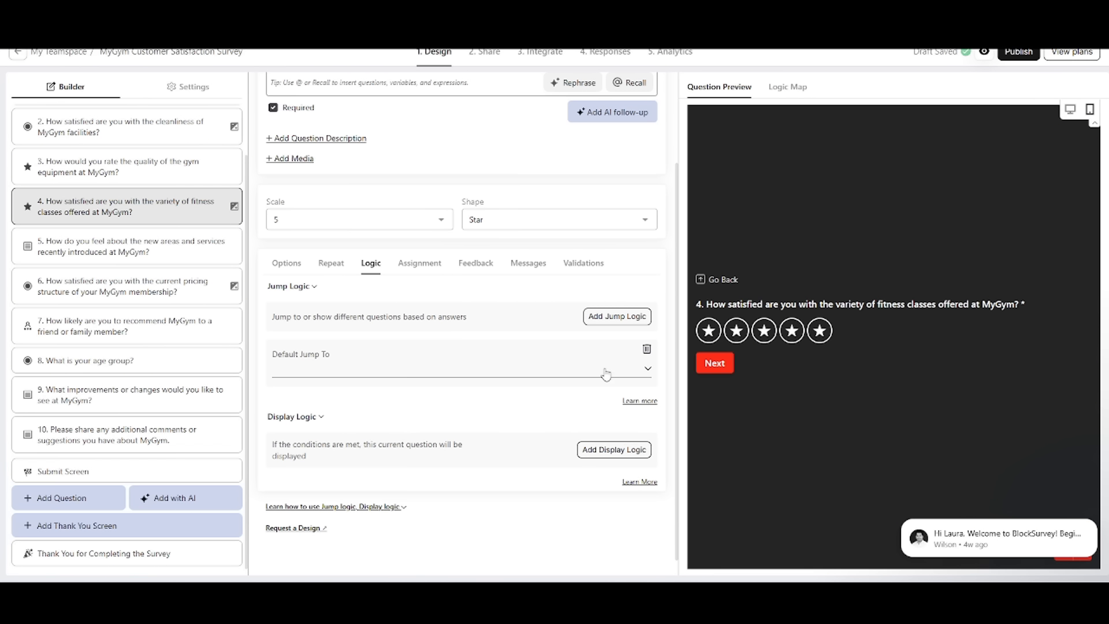
pyautogui.scroll(-1, 395, 353)
pyautogui.click(379, 346)
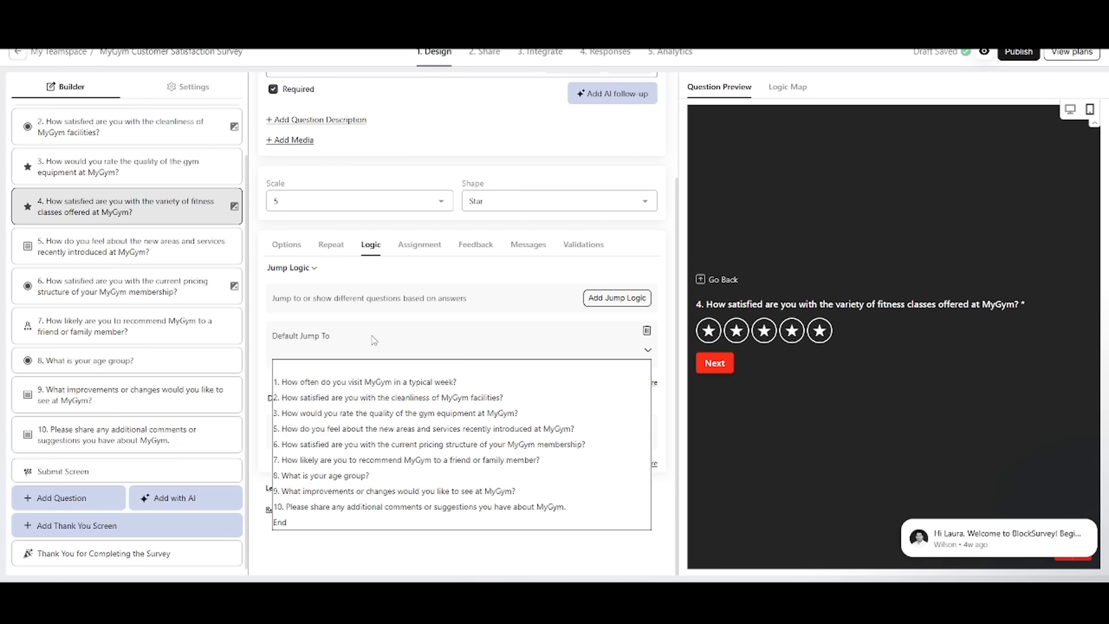
pyautogui.click(377, 337)
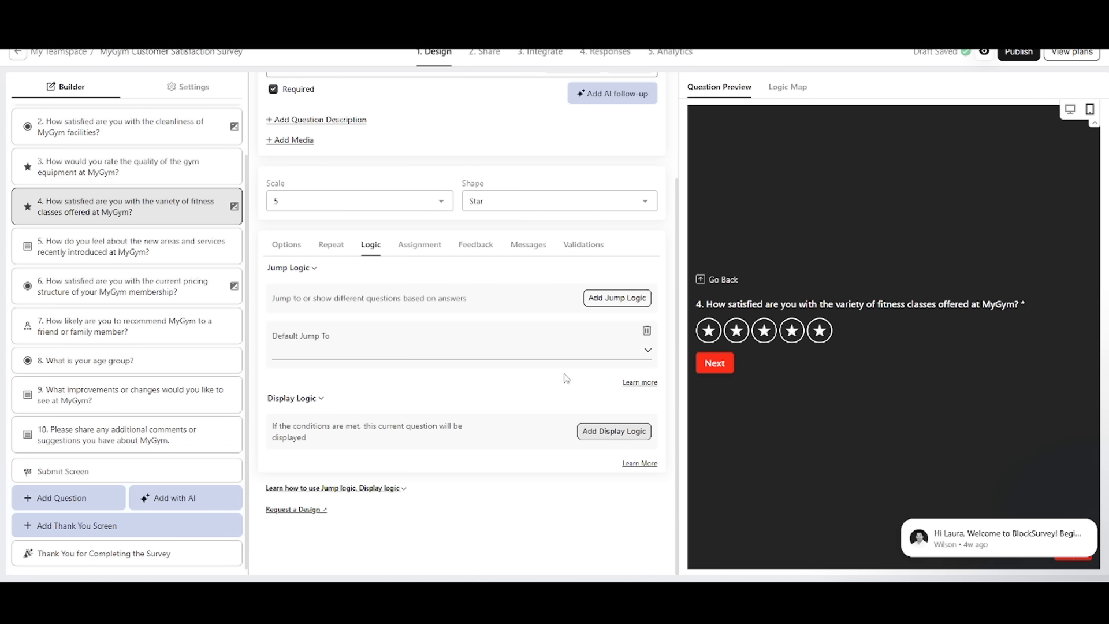
pyautogui.scroll(2, 514, 362)
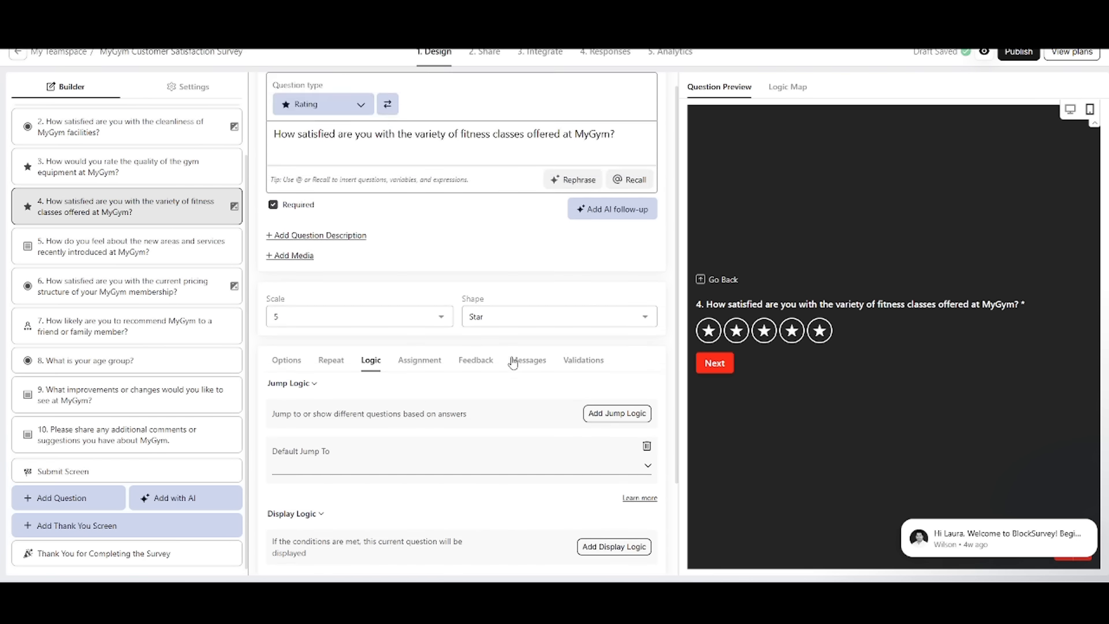
pyautogui.scroll(-2, 514, 363)
# Step: Add display logic to question 4 using the condition "medium" is equal to a text value
pyautogui.click(614, 431)
pyautogui.scroll(-2, 390, 391)
pyautogui.click(385, 380)
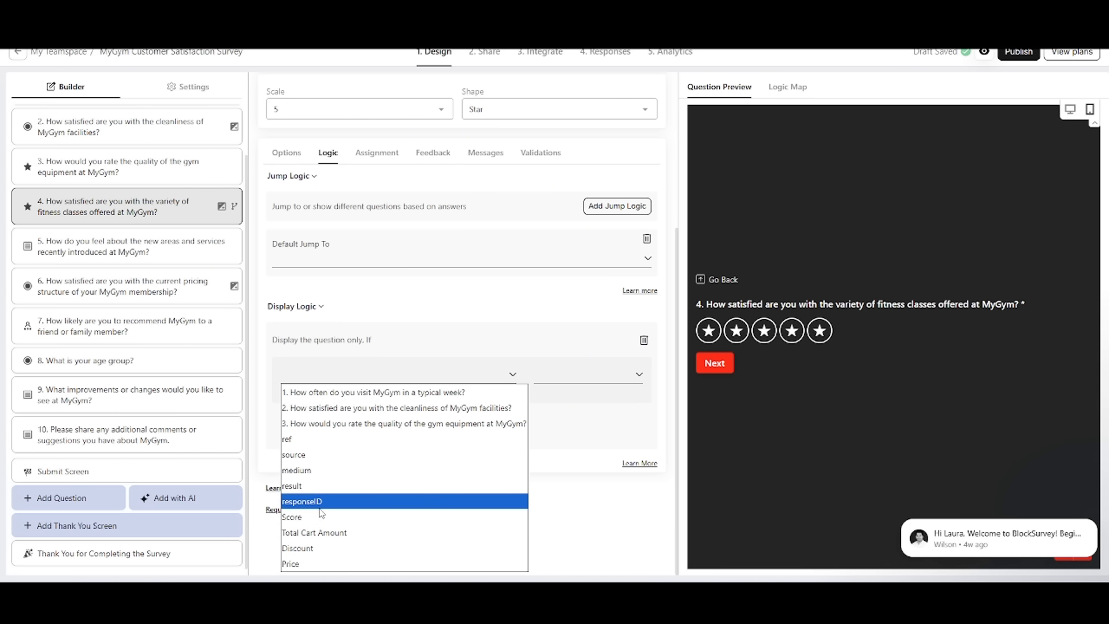
pyautogui.click(338, 471)
pyautogui.click(572, 379)
pyautogui.click(465, 376)
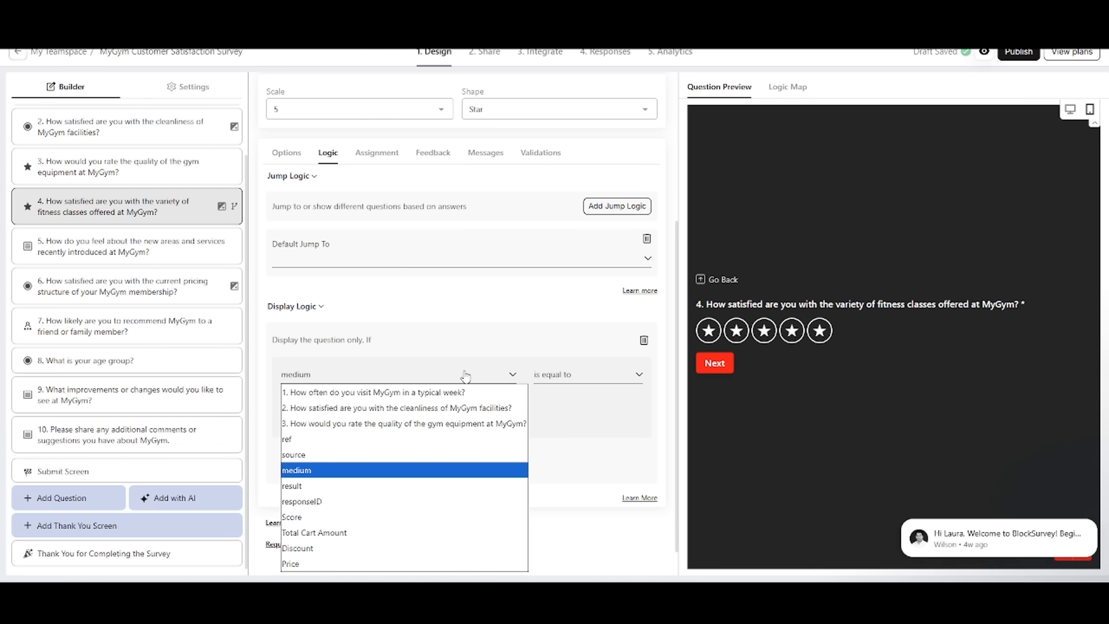
pyautogui.click(474, 369)
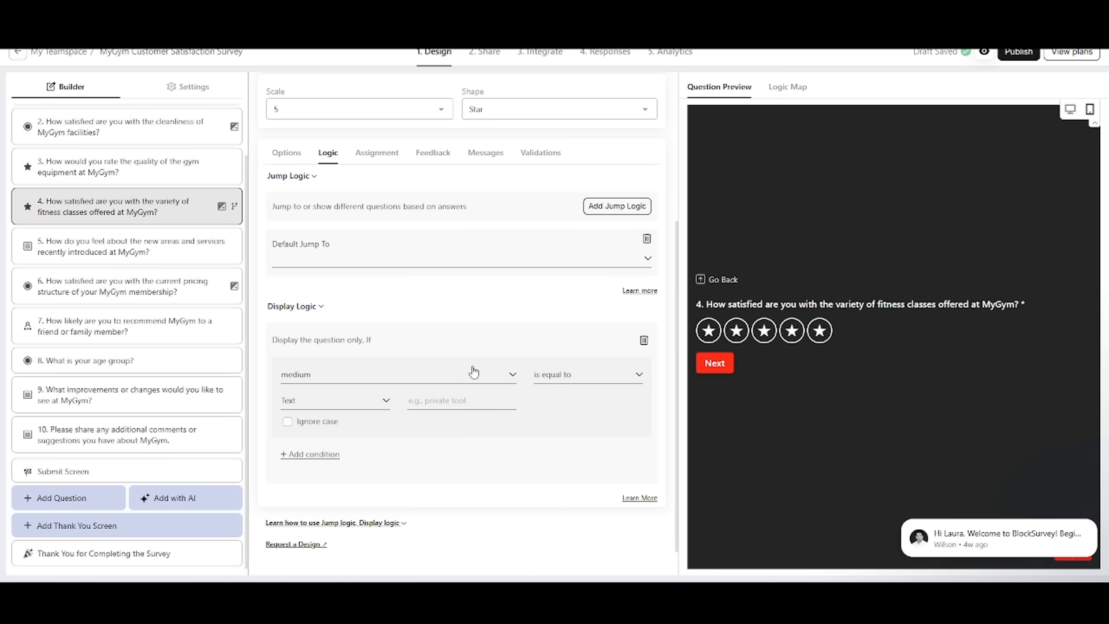
# Step: Remove the display logic condition and the default jump from question 4
pyautogui.click(643, 340)
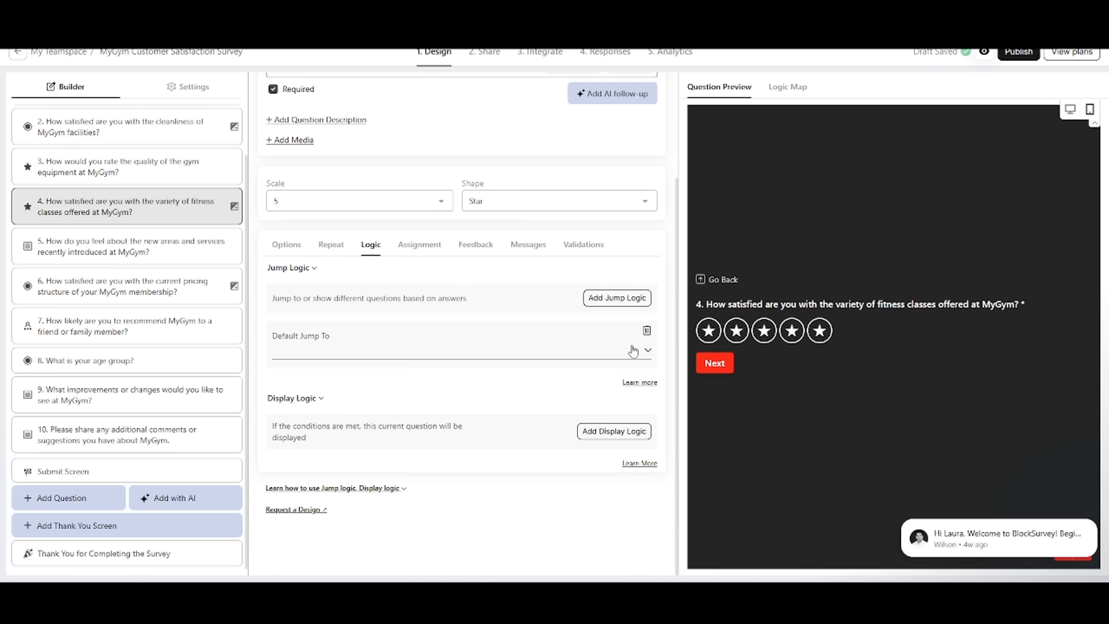
pyautogui.click(647, 329)
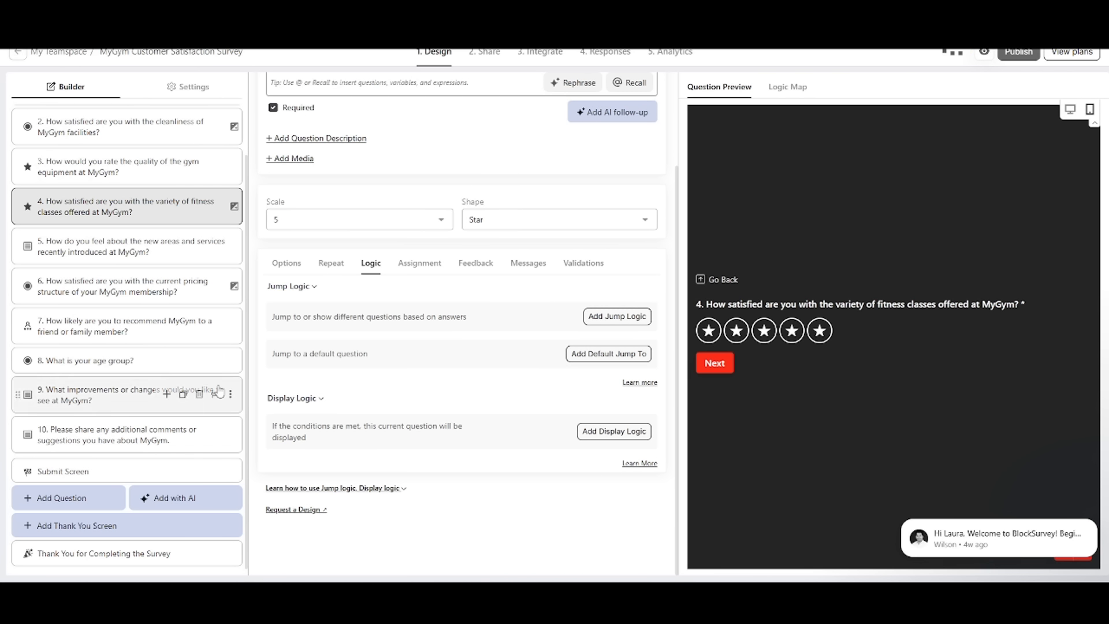
# Step: Add jump logic to question 4 with the condition that its answer is lower than or equal to the number 3
pyautogui.click(609, 321)
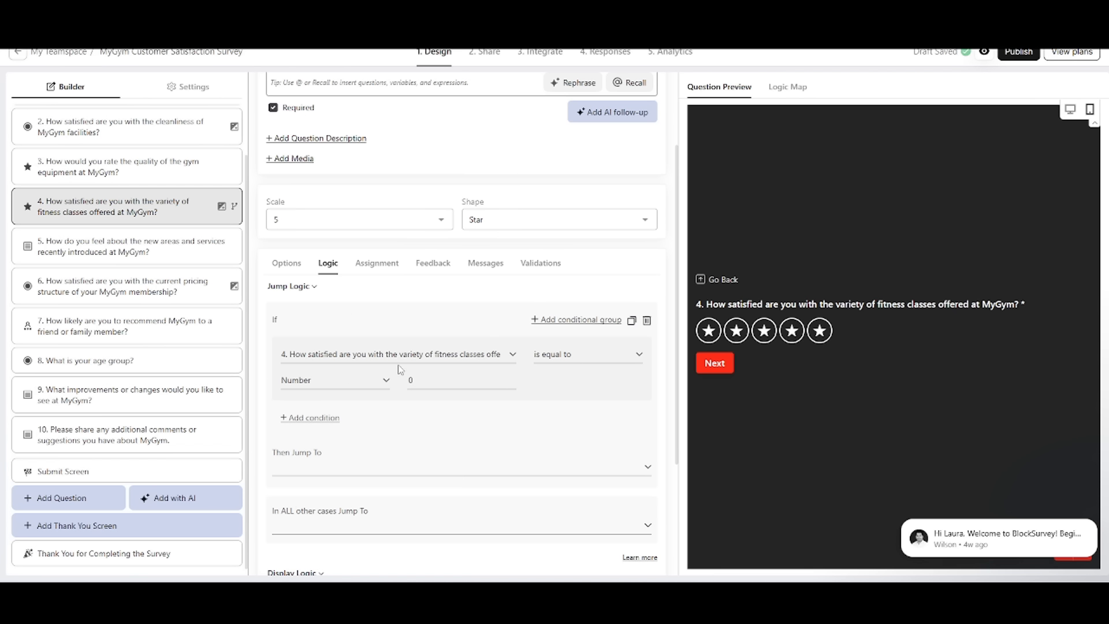
pyautogui.click(581, 355)
pyautogui.click(580, 366)
pyautogui.click(324, 381)
pyautogui.click(332, 397)
pyautogui.click(581, 355)
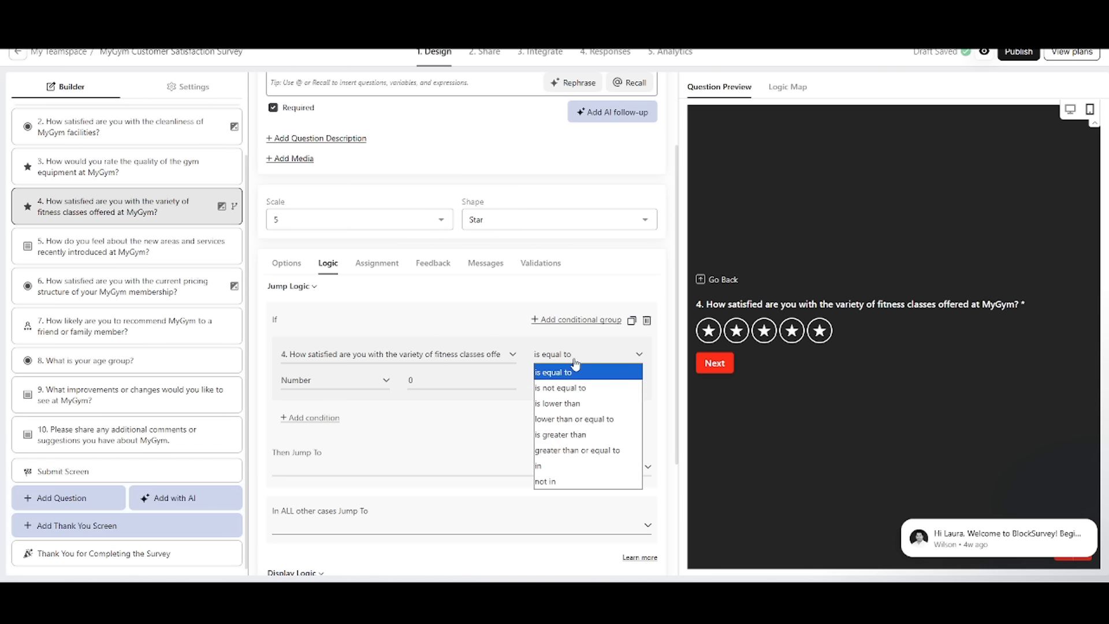
pyautogui.click(613, 420)
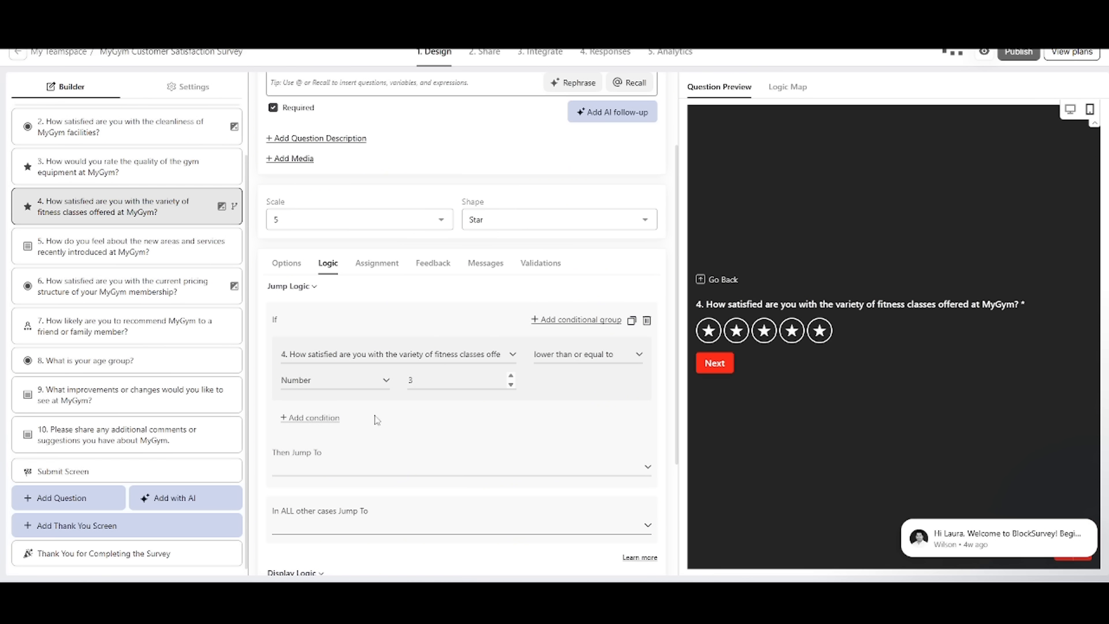
# Step: Set the jump destination for question 4's condition to question 5 about the new areas and services
pyautogui.click(386, 469)
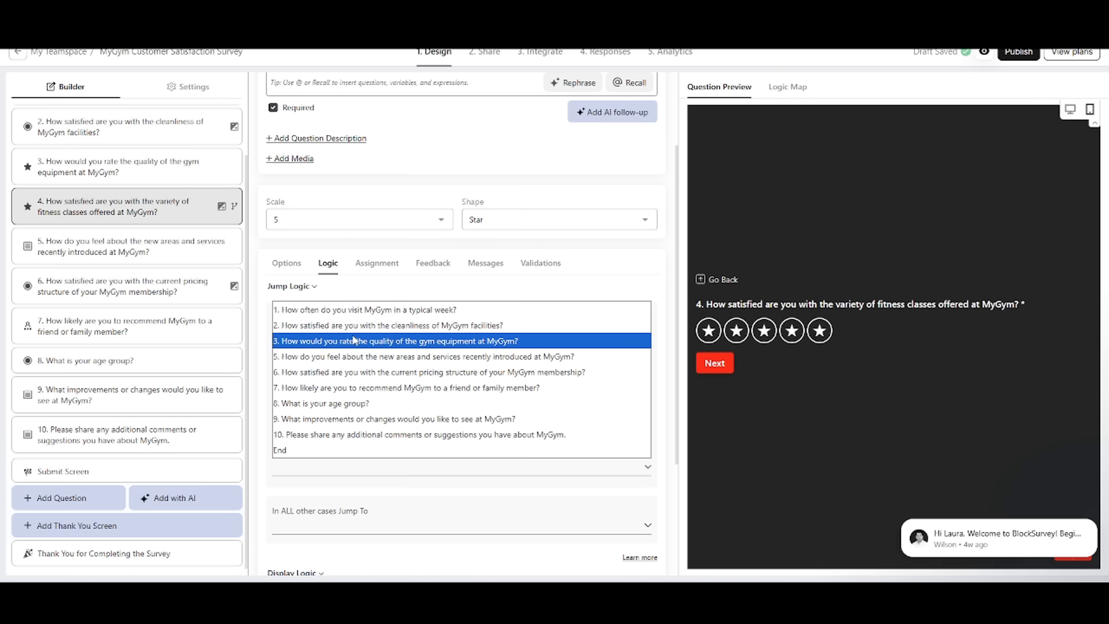
pyautogui.click(440, 364)
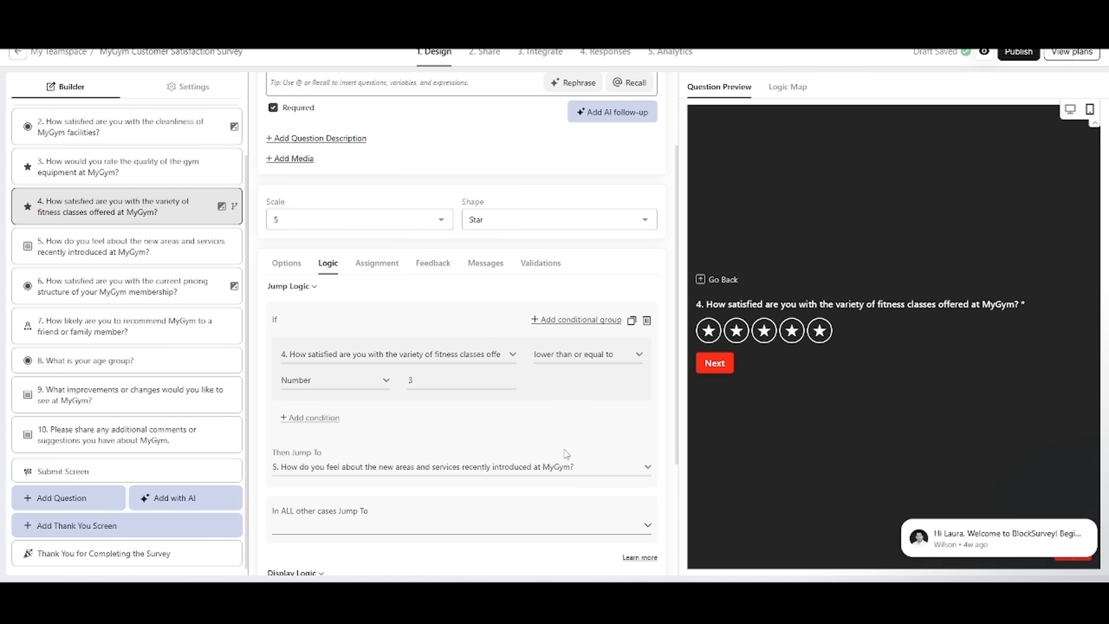
pyautogui.scroll(-2, 393, 405)
pyautogui.scroll(-1, 381, 412)
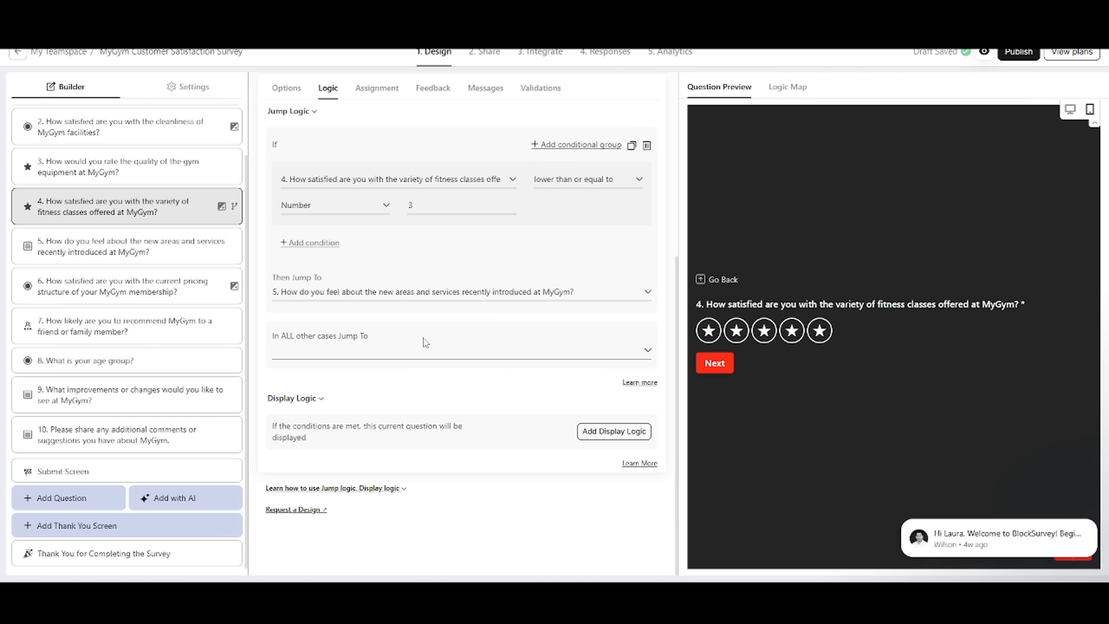
# Step: Set question 4's jump for all other cases to question 5 about the new areas and services
pyautogui.click(409, 354)
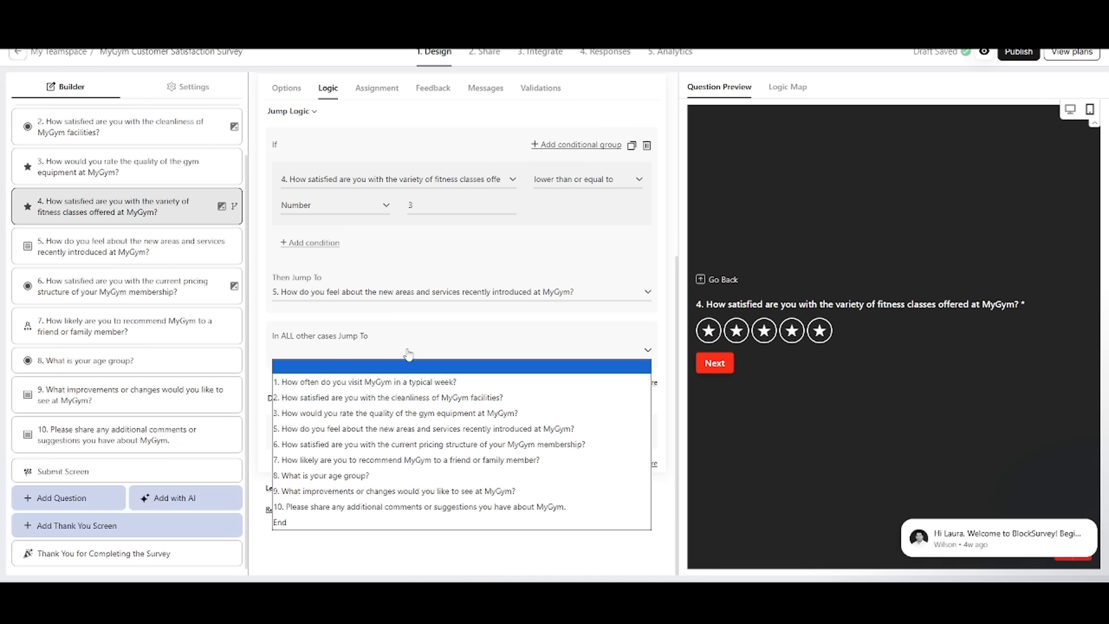
pyautogui.click(368, 432)
pyautogui.scroll(3, 635, 427)
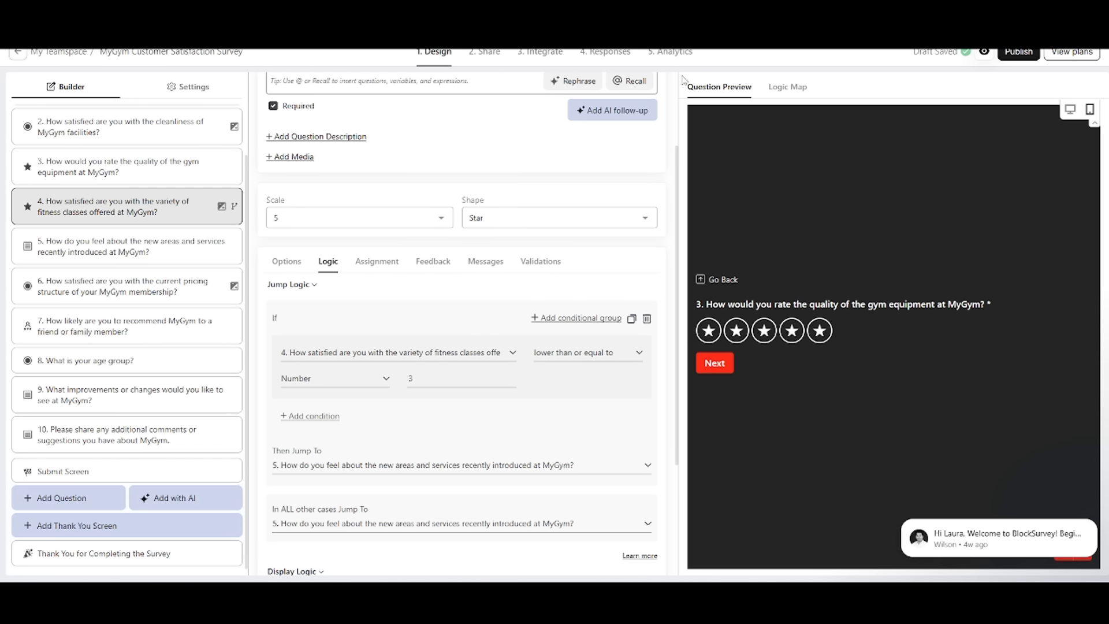
# Step: Examine the survey's logic map to review the question flow from the welcome screen to the end
pyautogui.click(804, 90)
pyautogui.scroll(-5, 1052, 270)
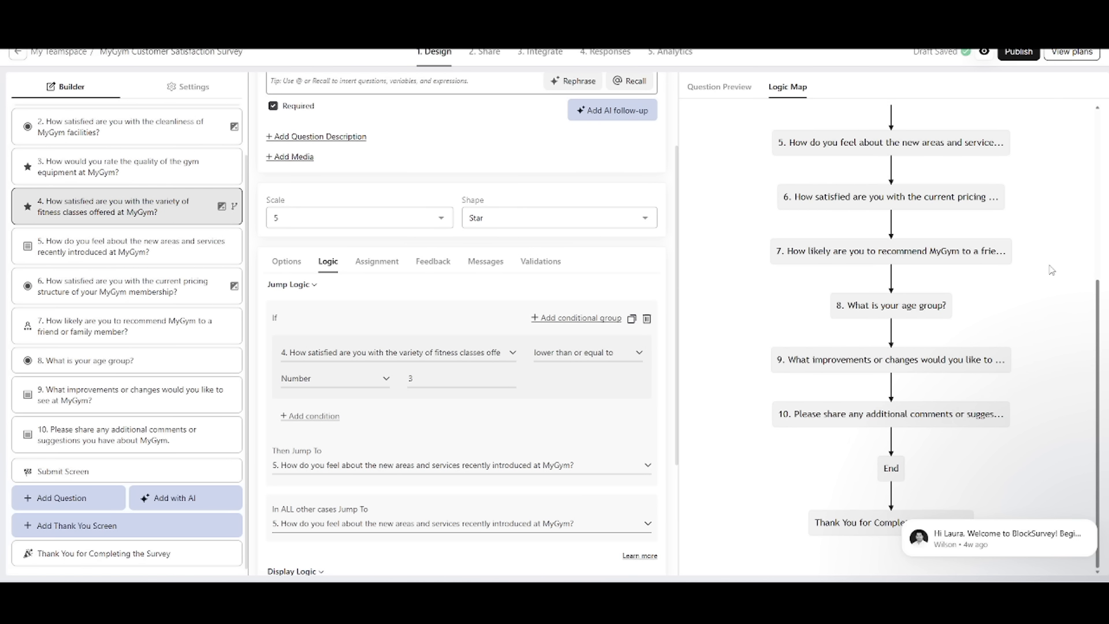
pyautogui.scroll(4, 1051, 270)
pyautogui.scroll(2, 1051, 271)
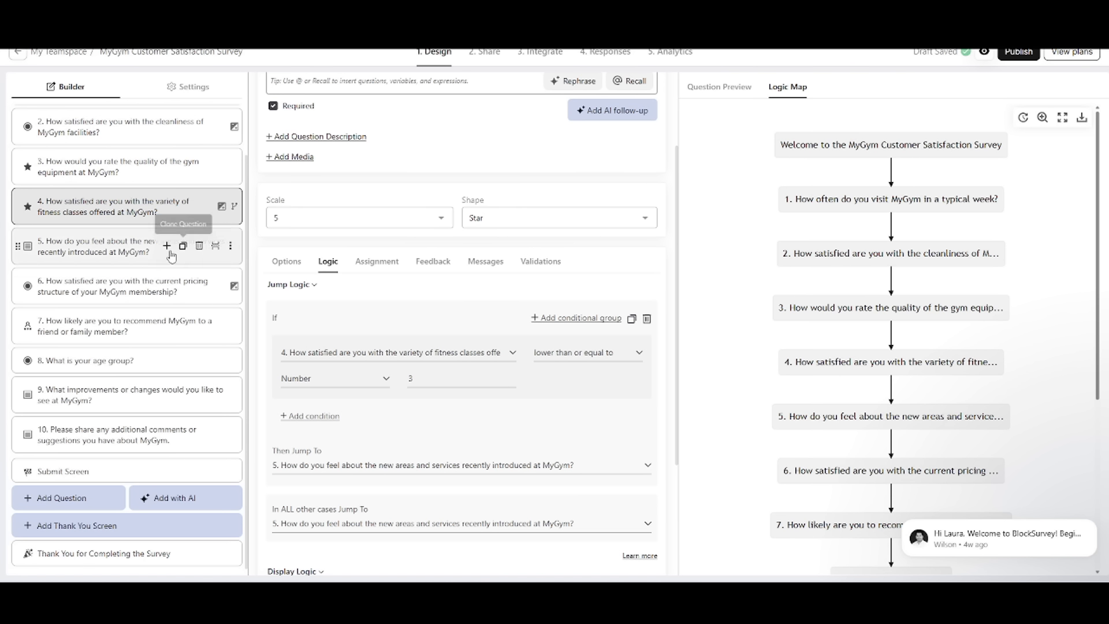
# Step: Review the survey's sharing options and publish it on the blocksurvey.io brand domain
pyautogui.click(484, 51)
pyautogui.scroll(-2, 358, 204)
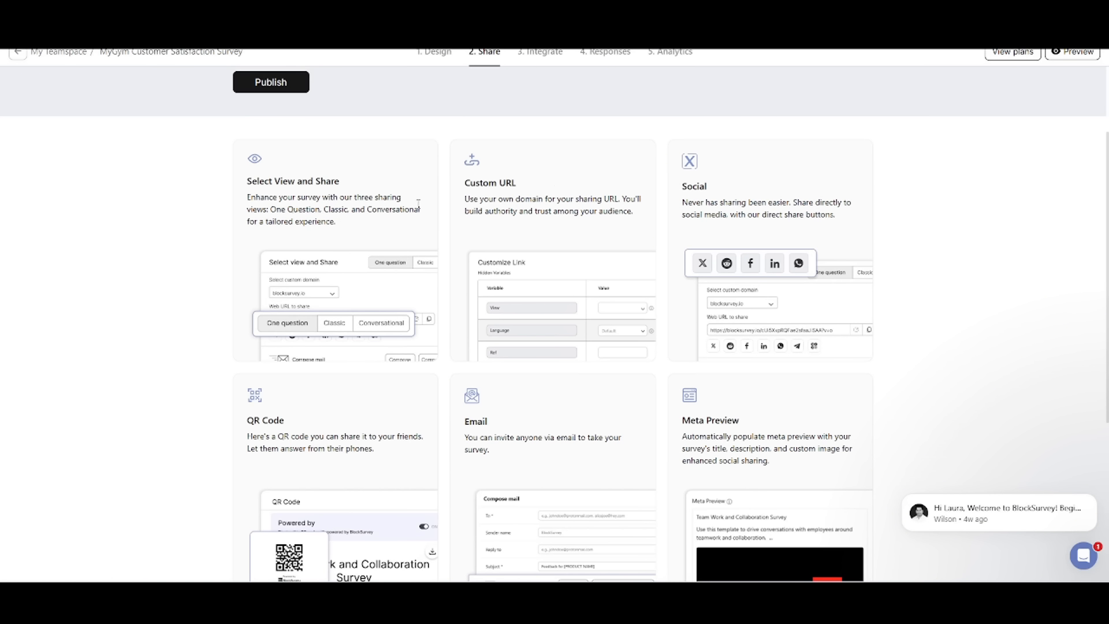
pyautogui.scroll(-1, 324, 316)
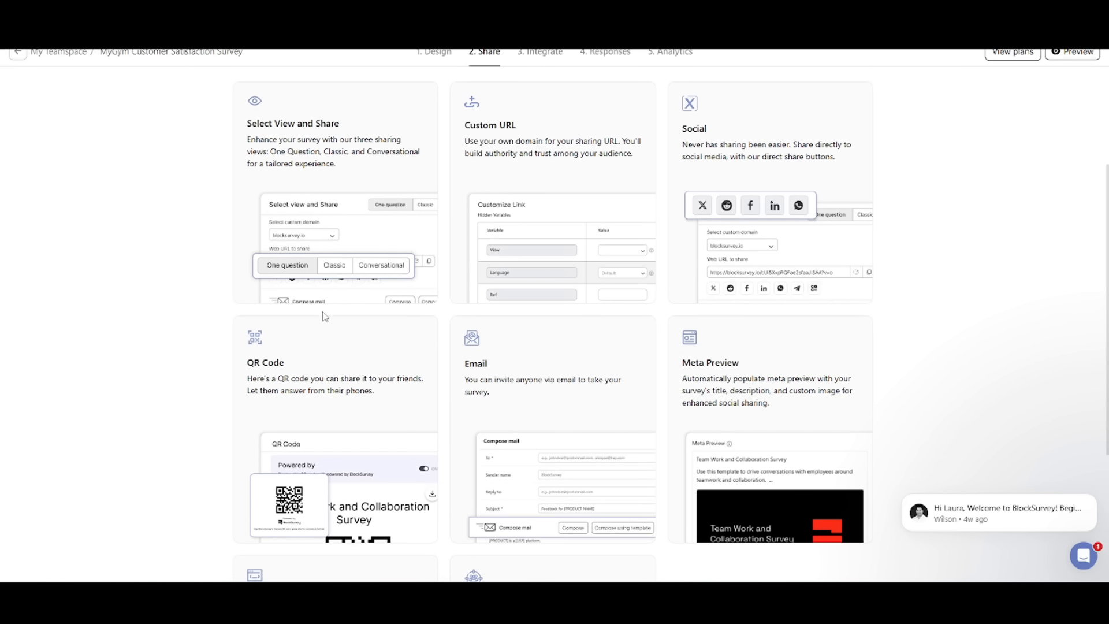
pyautogui.scroll(-3, 274, 358)
pyautogui.scroll(6, 516, 320)
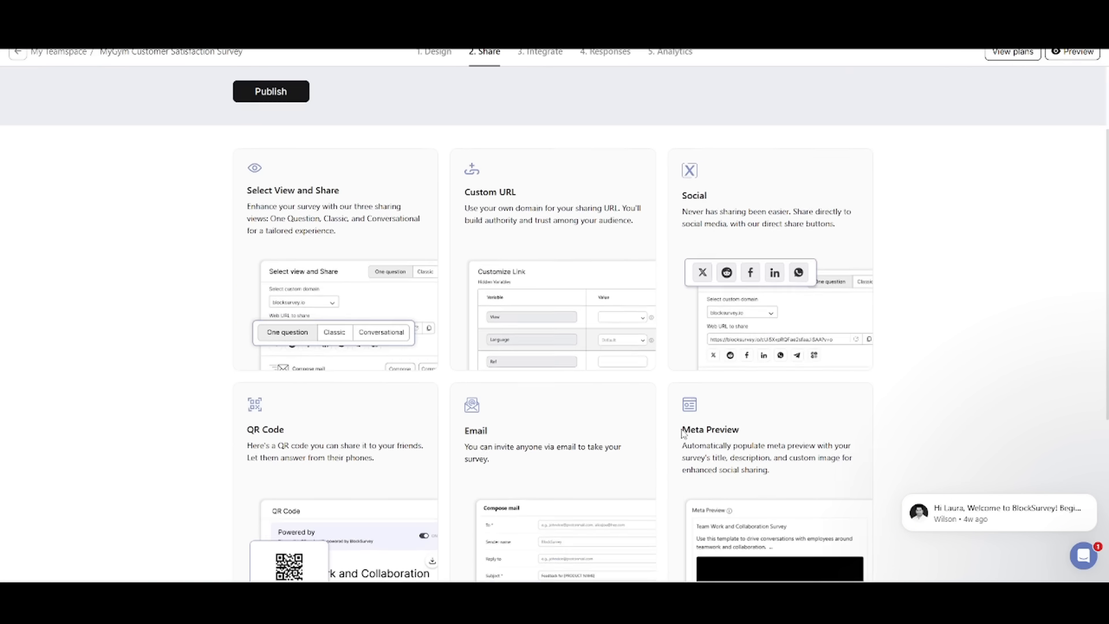
pyautogui.click(321, 162)
pyautogui.click(272, 180)
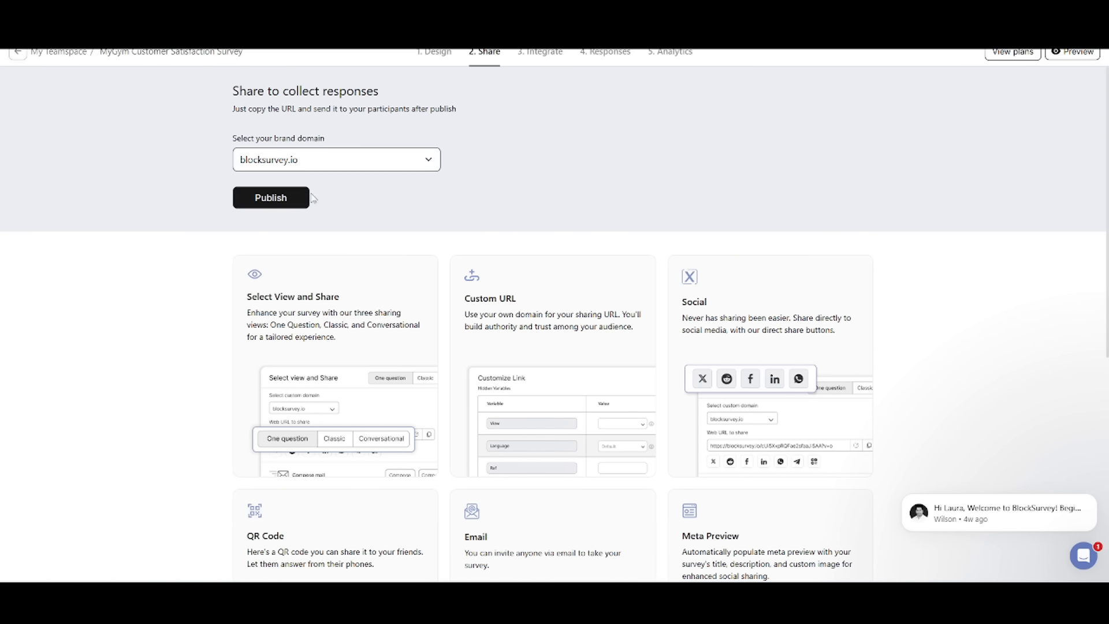
pyautogui.click(303, 199)
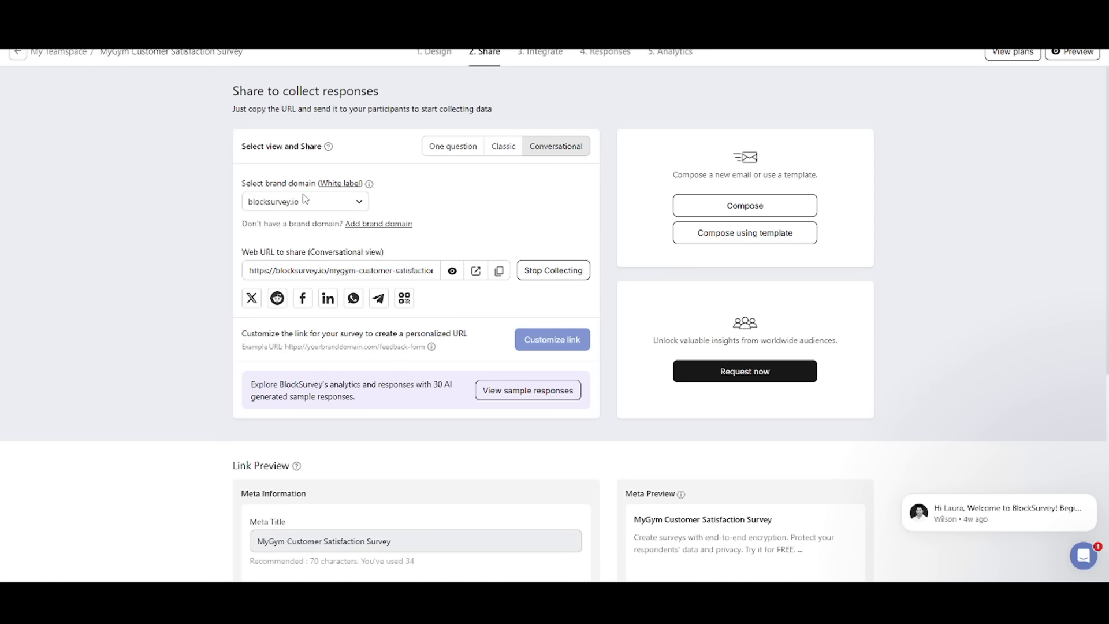
# Step: Open a preview of the published survey in Conversational view and start the survey
pyautogui.rightClick(457, 270)
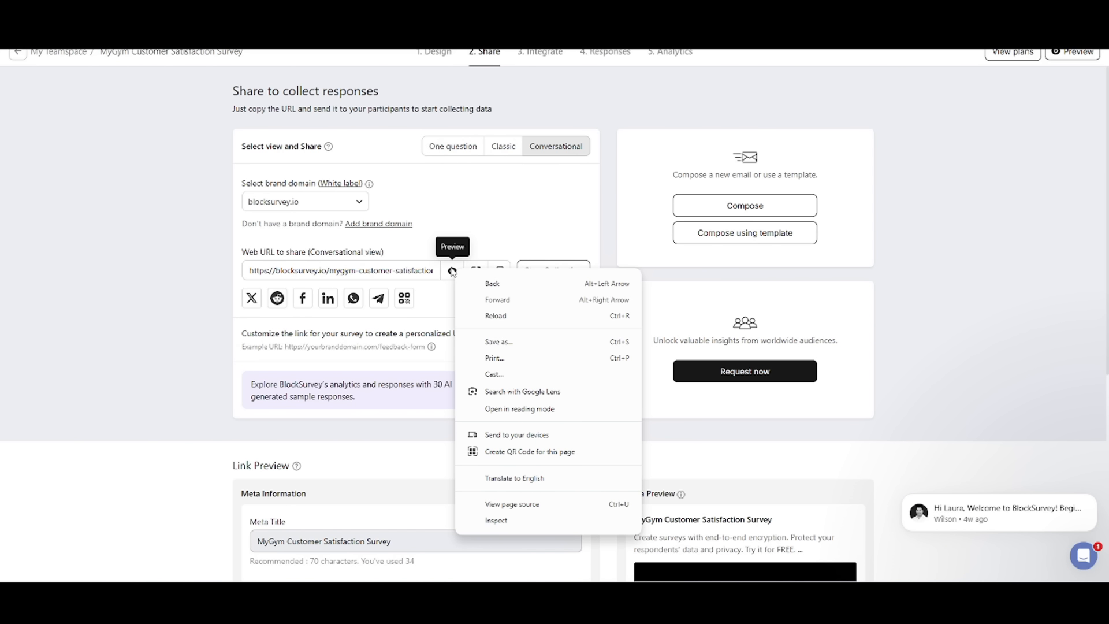
pyautogui.click(453, 271)
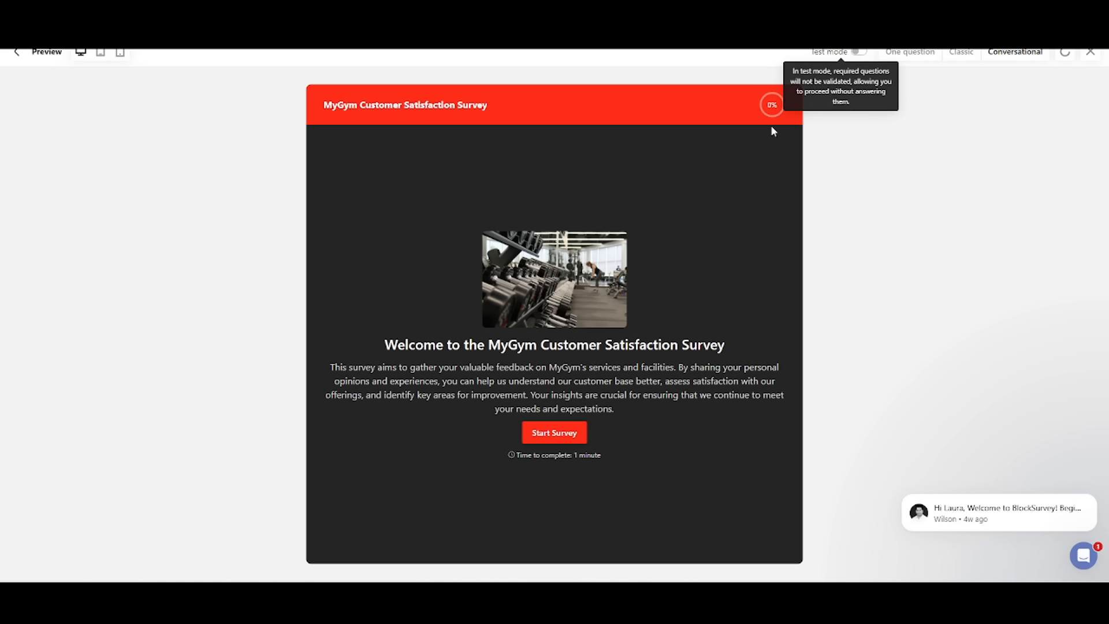
pyautogui.click(537, 442)
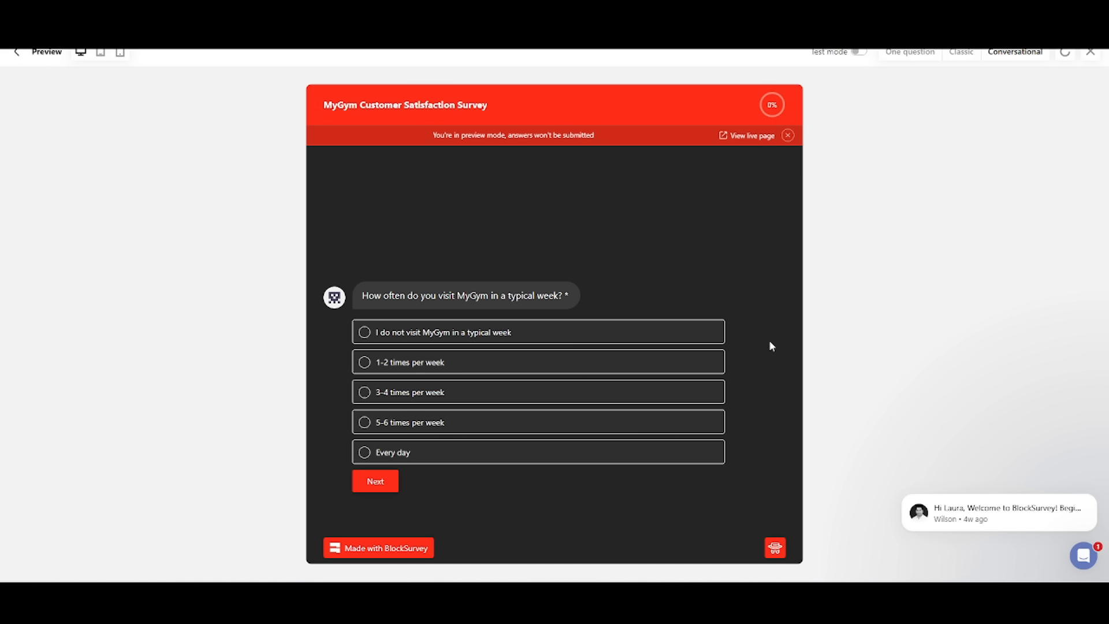
# Step: Answer the first four preview questions with 3-4 times per week, Neutral, 2 stars for equipment and 2 stars for class variety
pyautogui.click(431, 392)
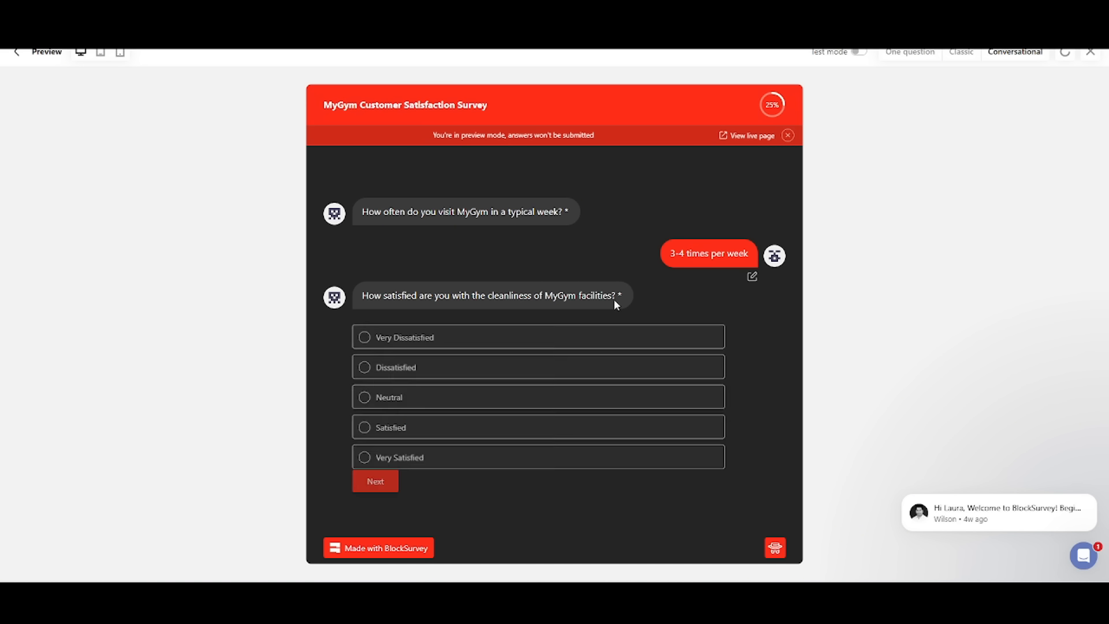
pyautogui.click(495, 398)
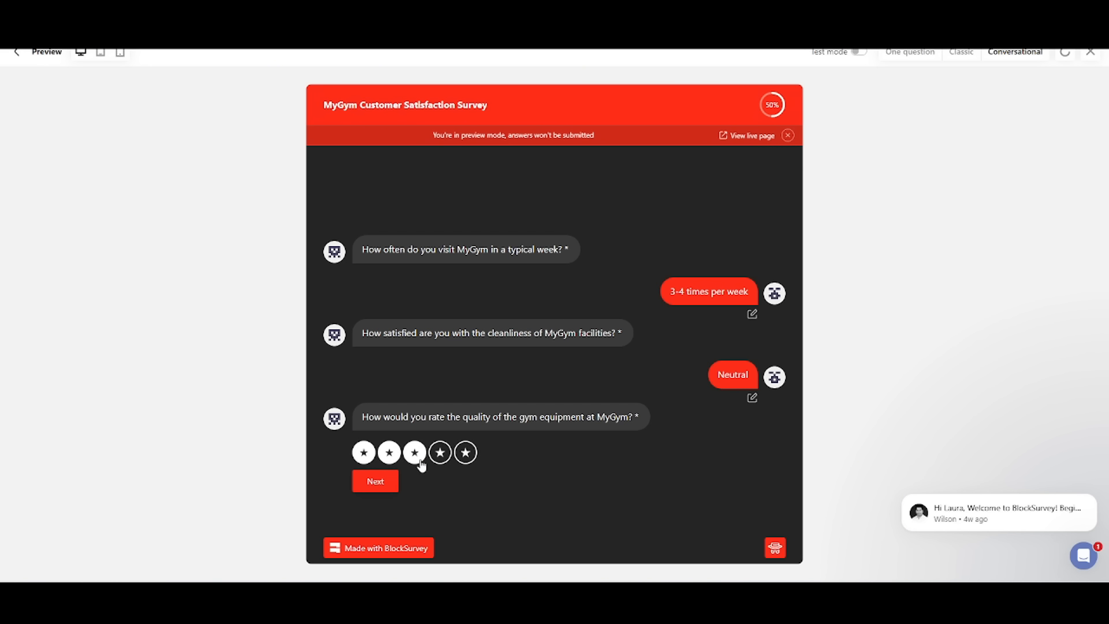
pyautogui.click(391, 450)
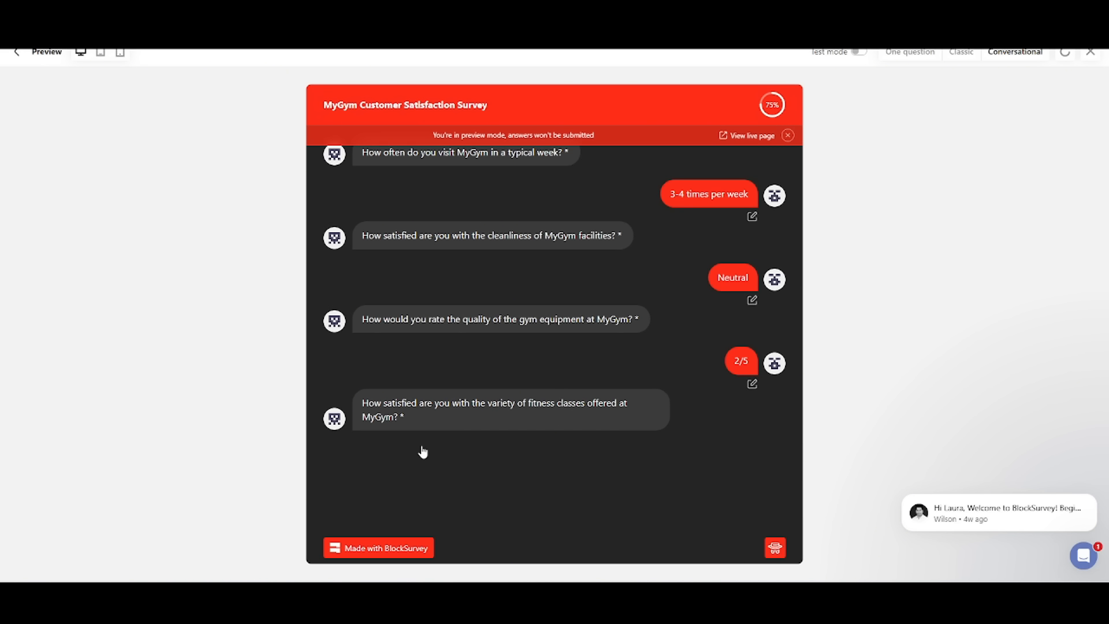
pyautogui.click(386, 450)
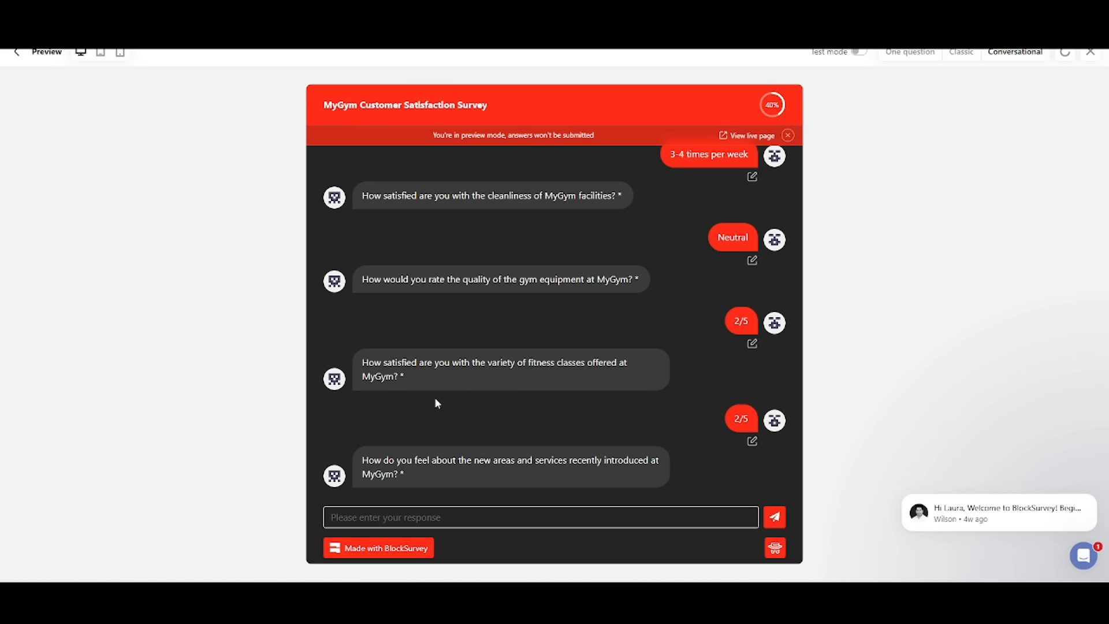
# Step: Answer "It's okay" for the new areas, Satisfied for pricing, 5 for recommending MyGym and 25-34 for the age group
pyautogui.write("It's okay")
pyautogui.press('Return')
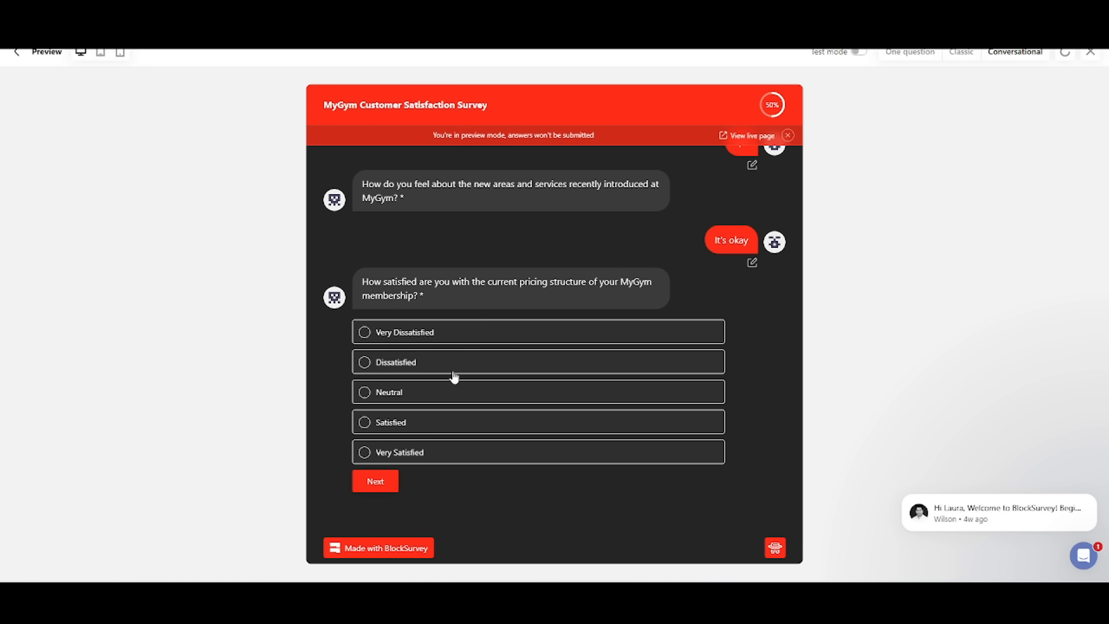
pyautogui.click(425, 429)
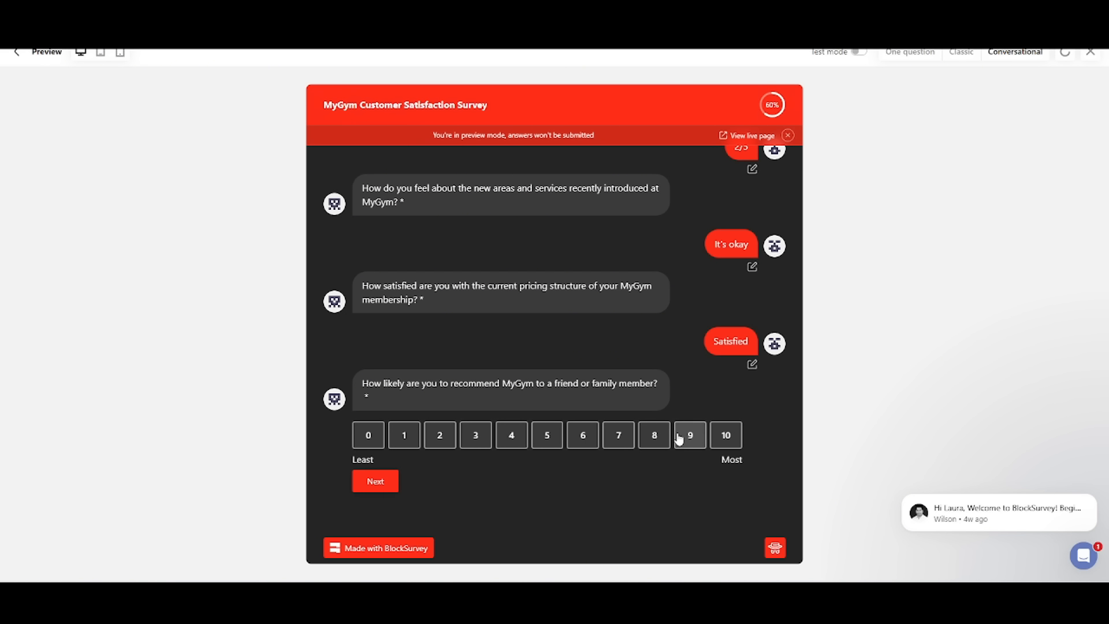
pyautogui.click(551, 443)
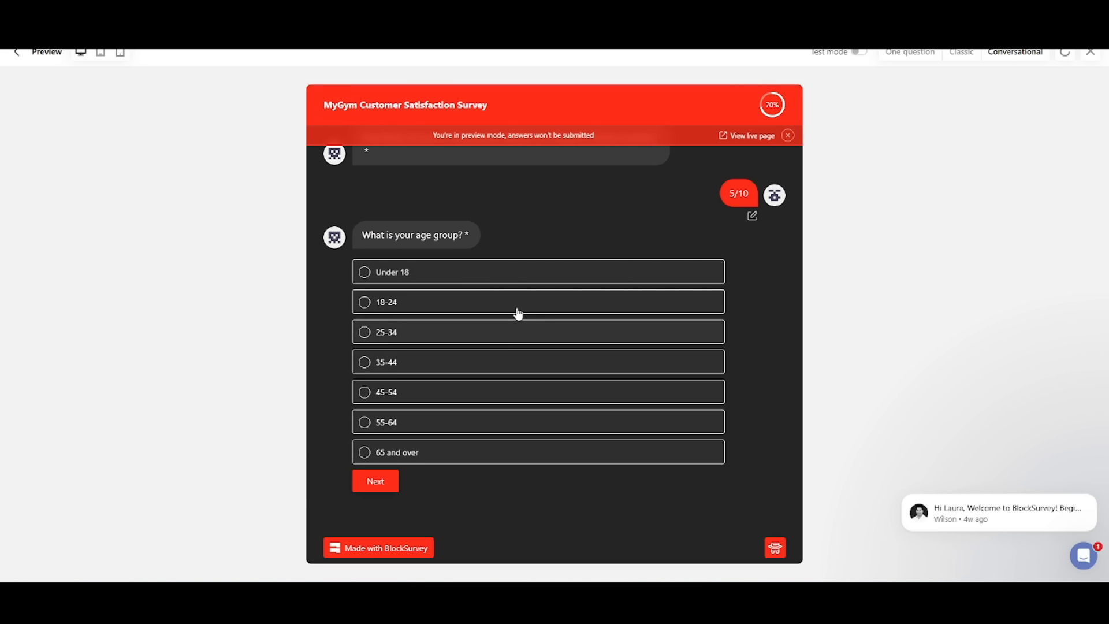
pyautogui.click(471, 337)
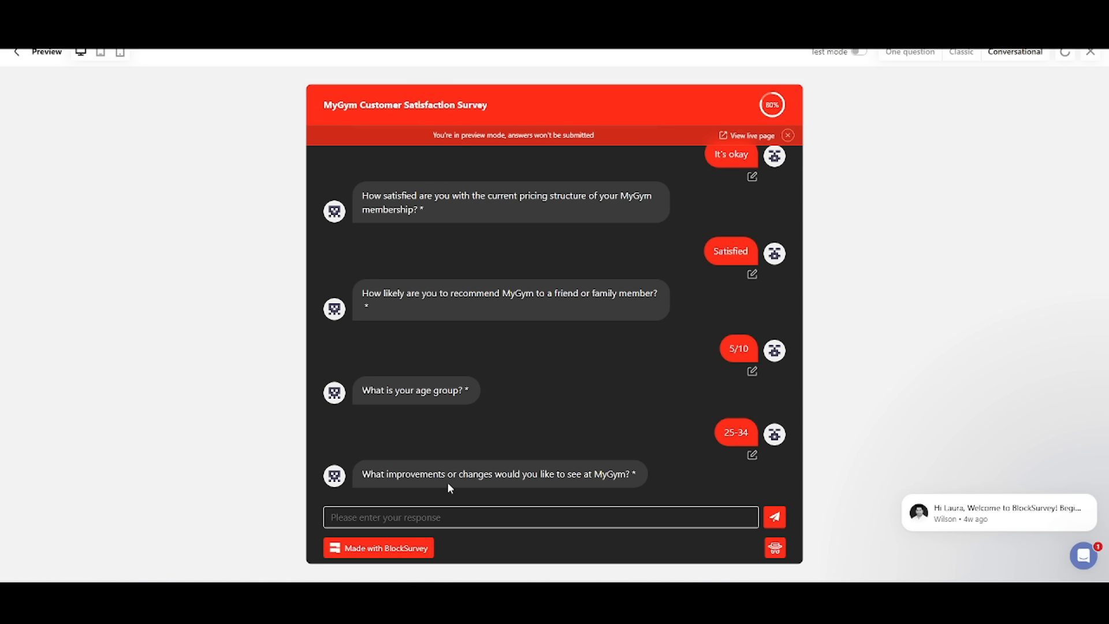
# Step: Answer the improvements question with "I'd pay more for a pool included" and the additional comments question with "Thank you!"
pyautogui.write("I'd pay more for a poo")
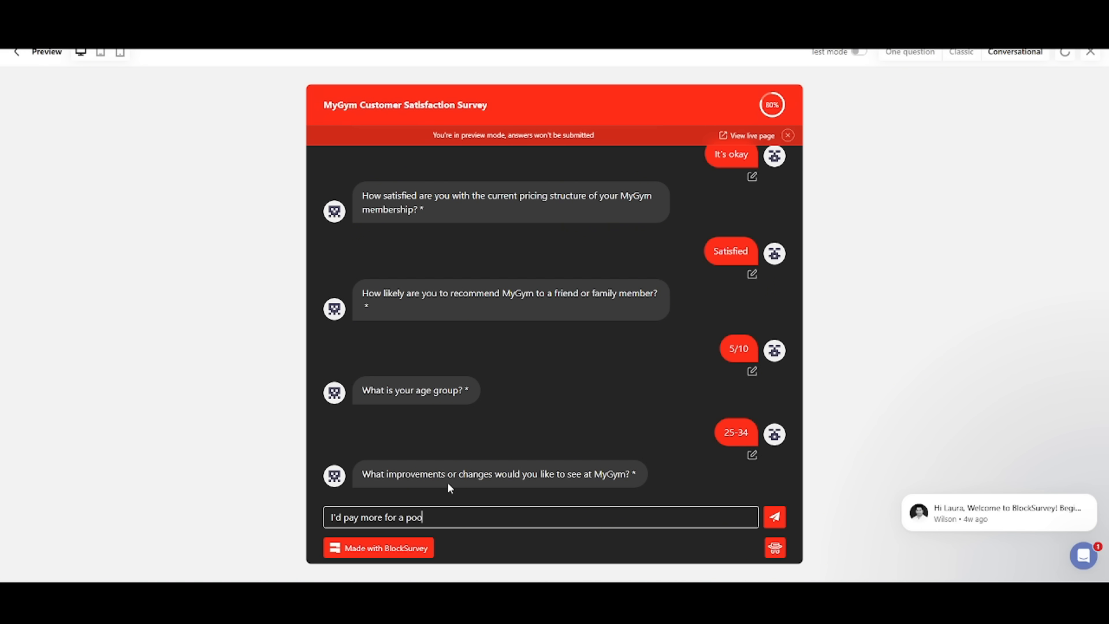
pyautogui.write('l included')
pyautogui.press('Return')
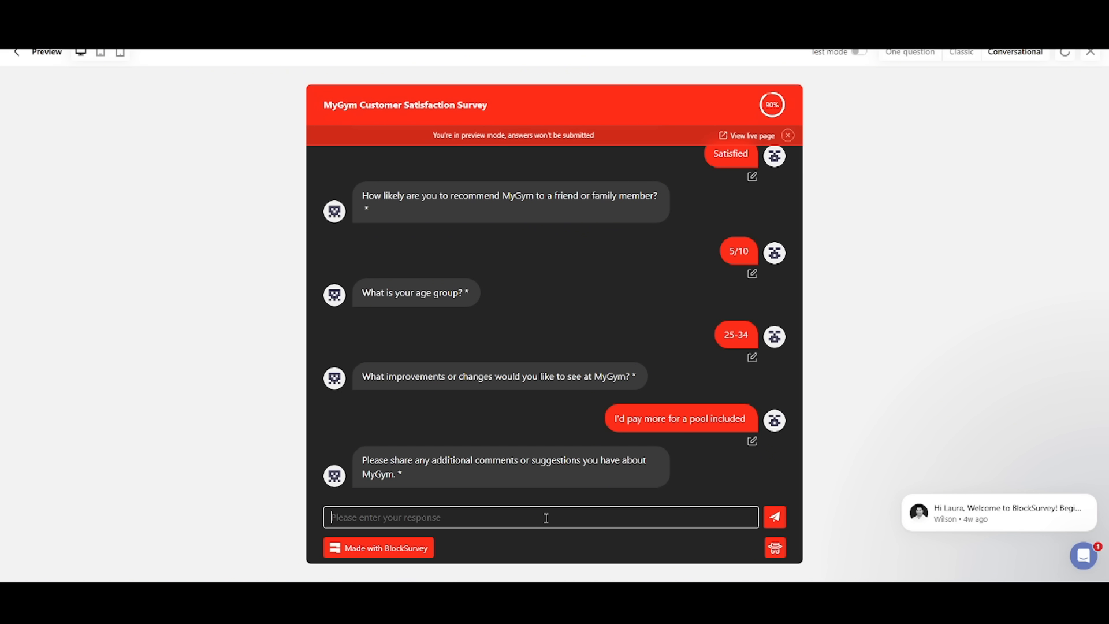
pyautogui.write('Thank you!')
pyautogui.press('Return')
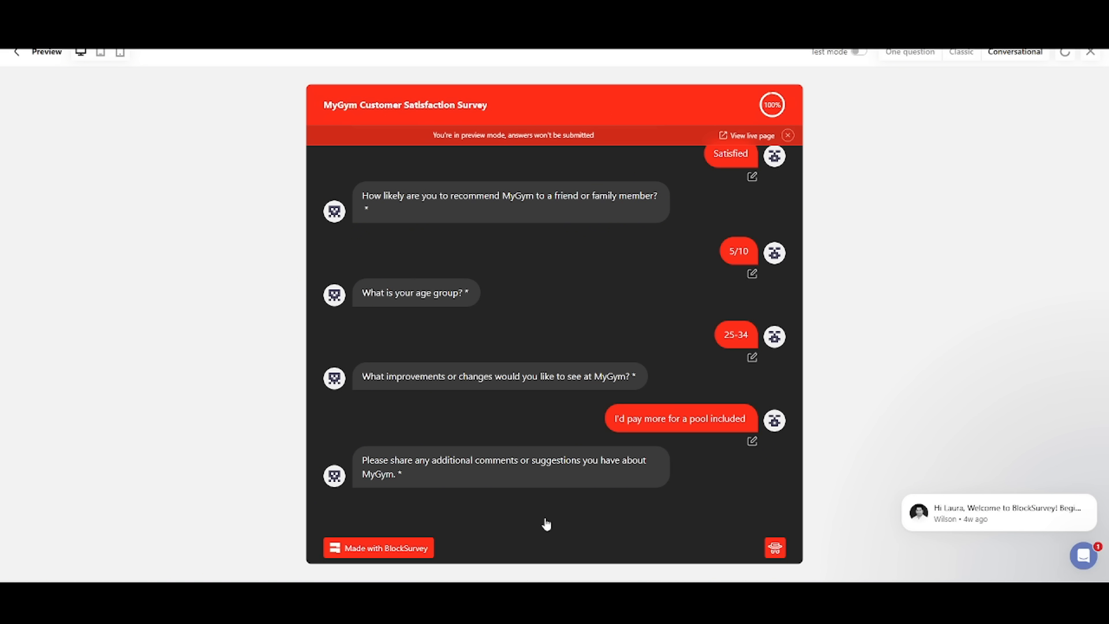
# Step: Check the explanation of the survey's anonymity, and submit the completed preview before leaving it
pyautogui.click(775, 546)
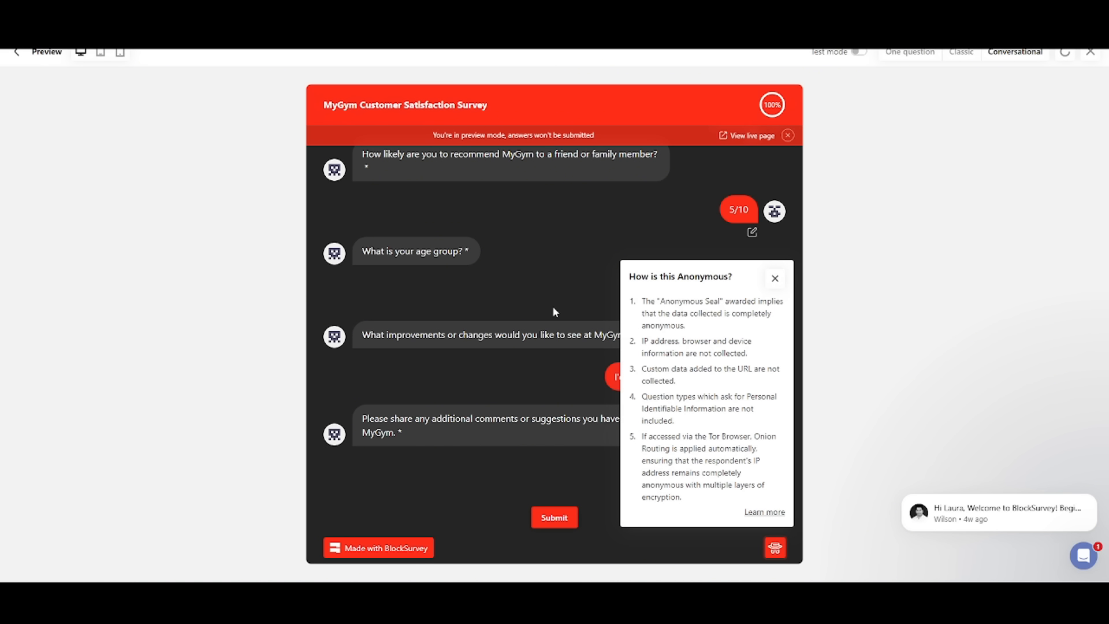
pyautogui.click(775, 278)
pyautogui.click(556, 518)
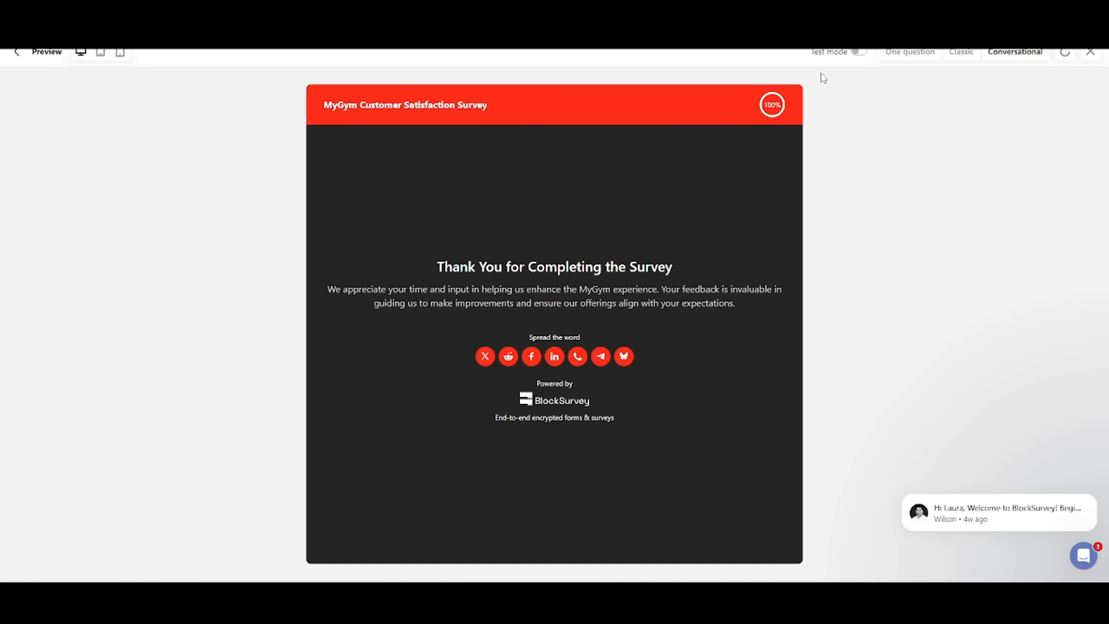
pyautogui.click(1092, 53)
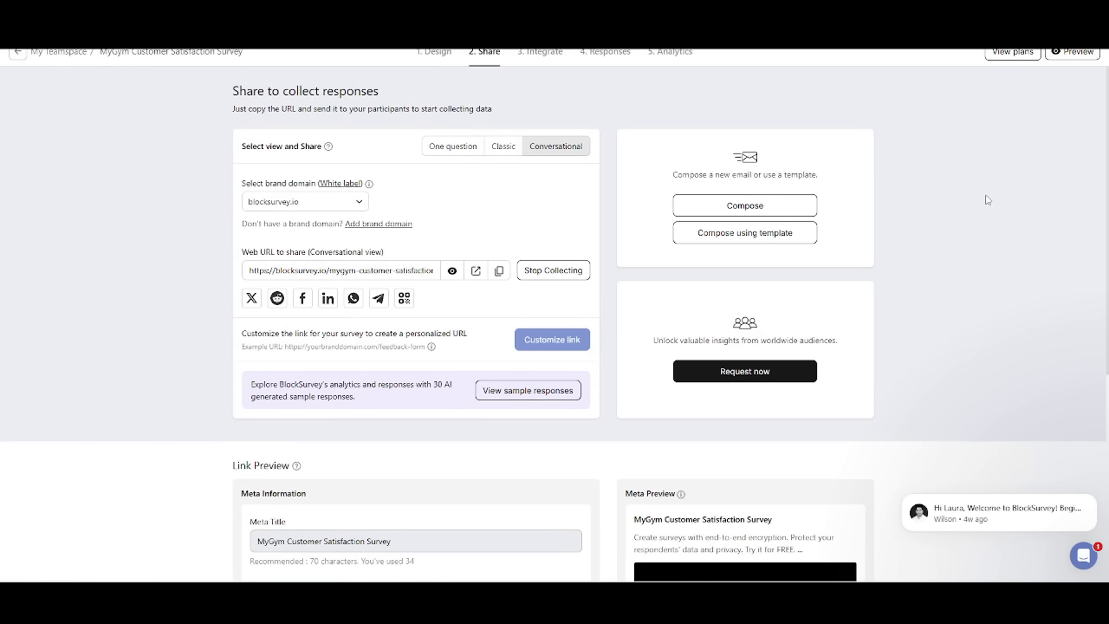
# Step: Look at the Discord connection page among the survey's available integrations and return to the list
pyautogui.click(541, 51)
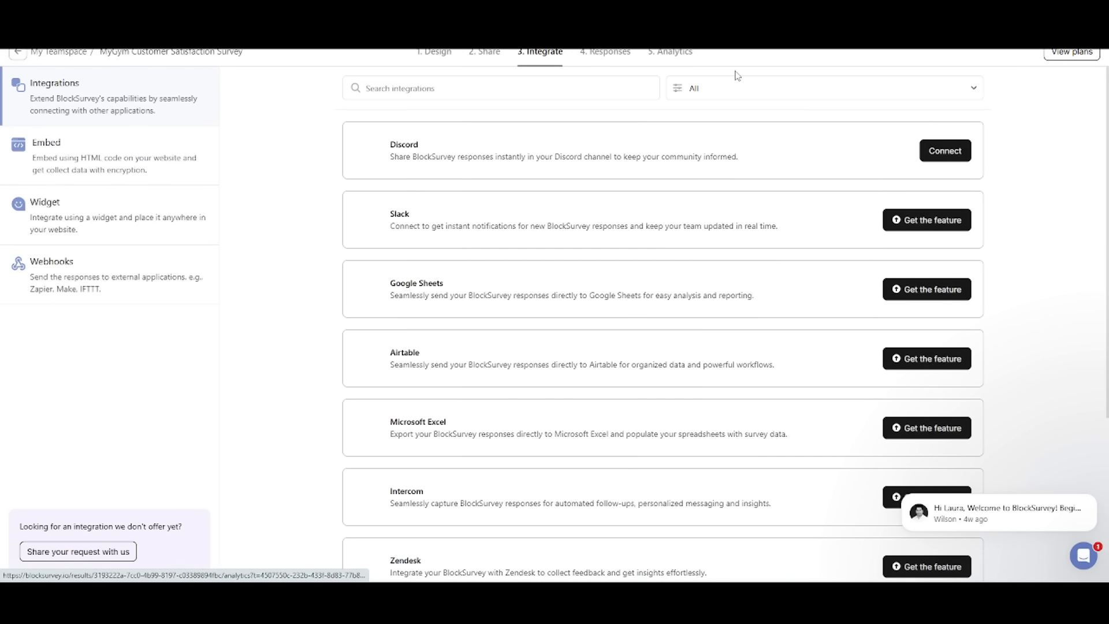
pyautogui.click(966, 151)
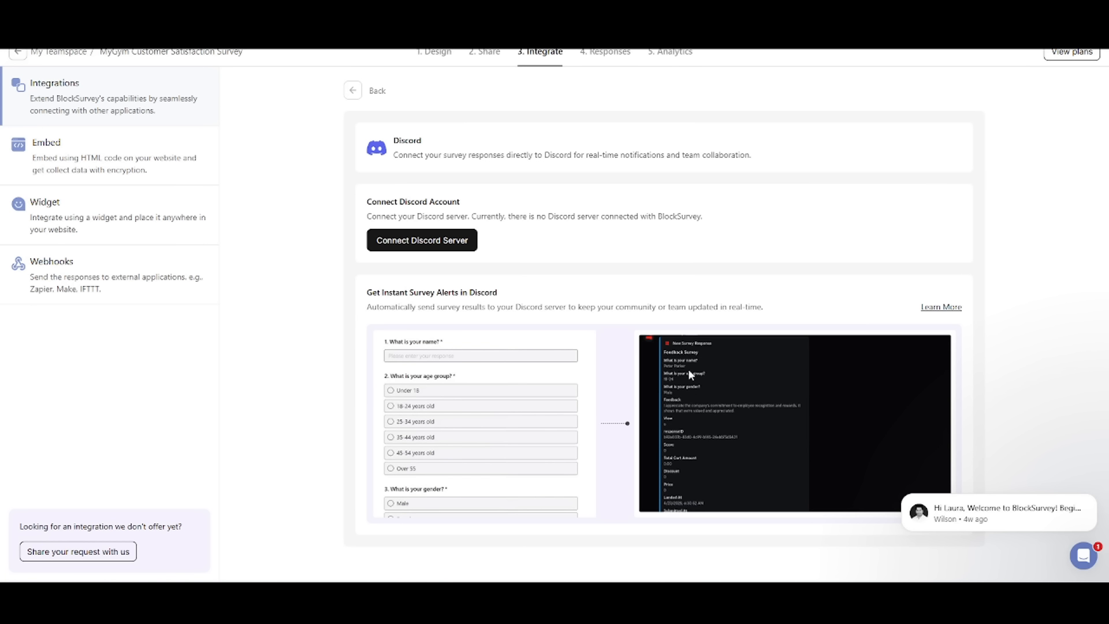
pyautogui.click(354, 91)
# Step: Explore the survey's embed, widget and webhook integration options, viewing the widget in Pop-up Card mode
pyautogui.click(81, 152)
pyautogui.click(100, 207)
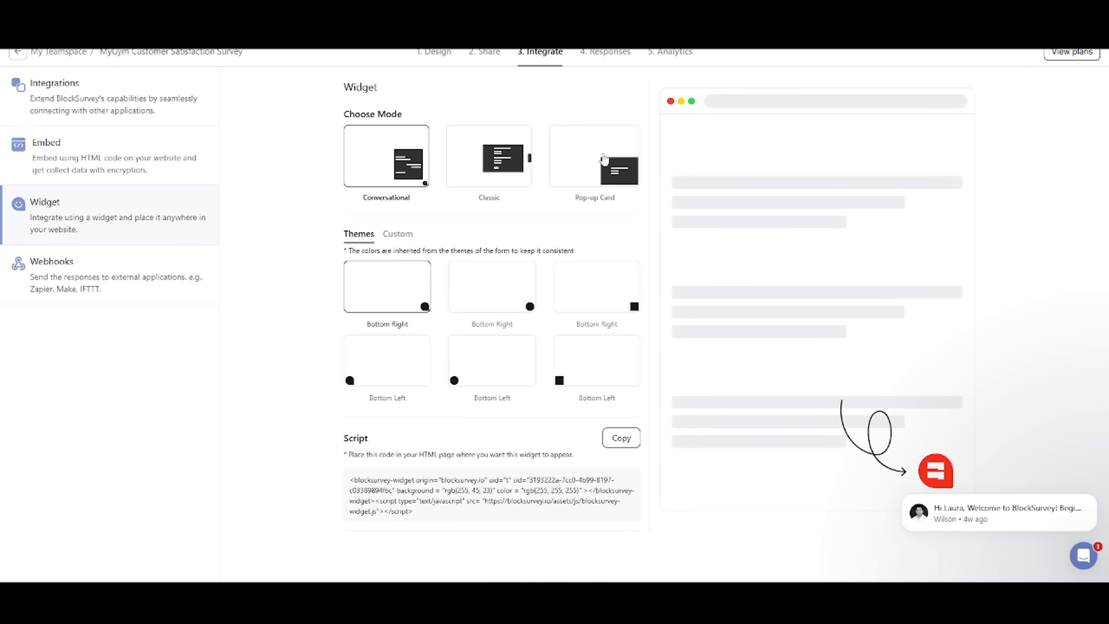
pyautogui.click(581, 160)
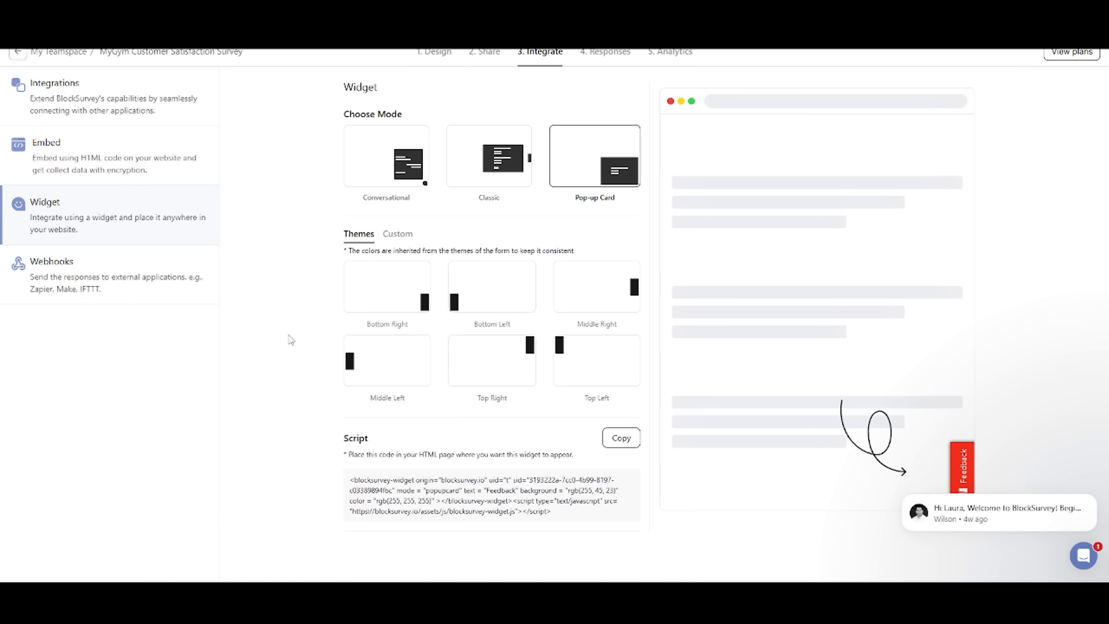
pyautogui.click(173, 280)
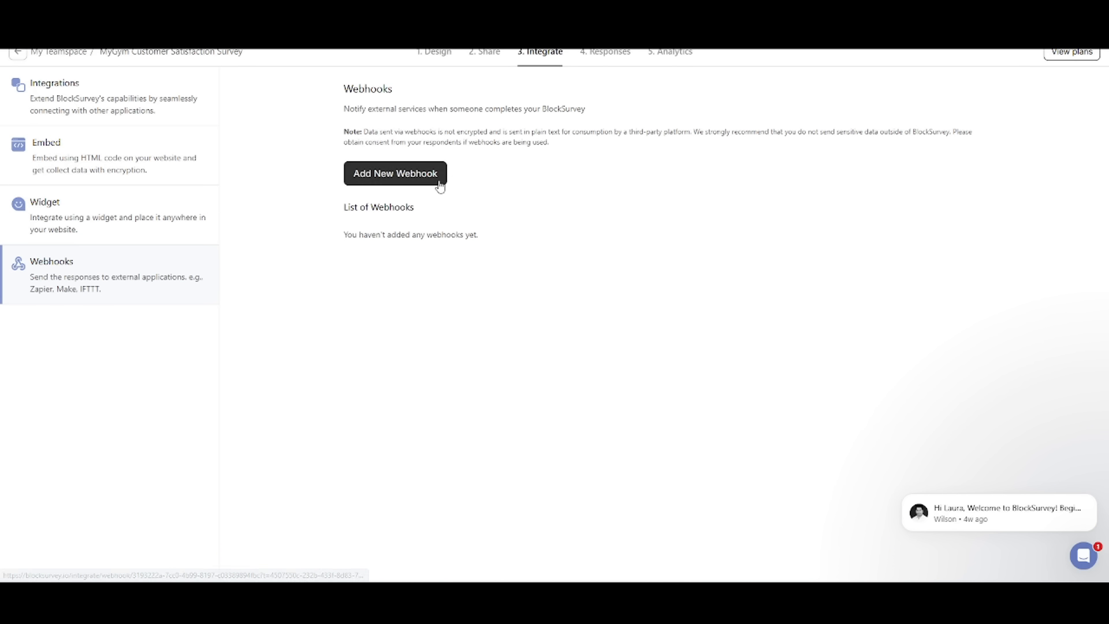
# Step: Open the survey's AI-generated sample responses and filter them to the date range Today
pyautogui.click(605, 53)
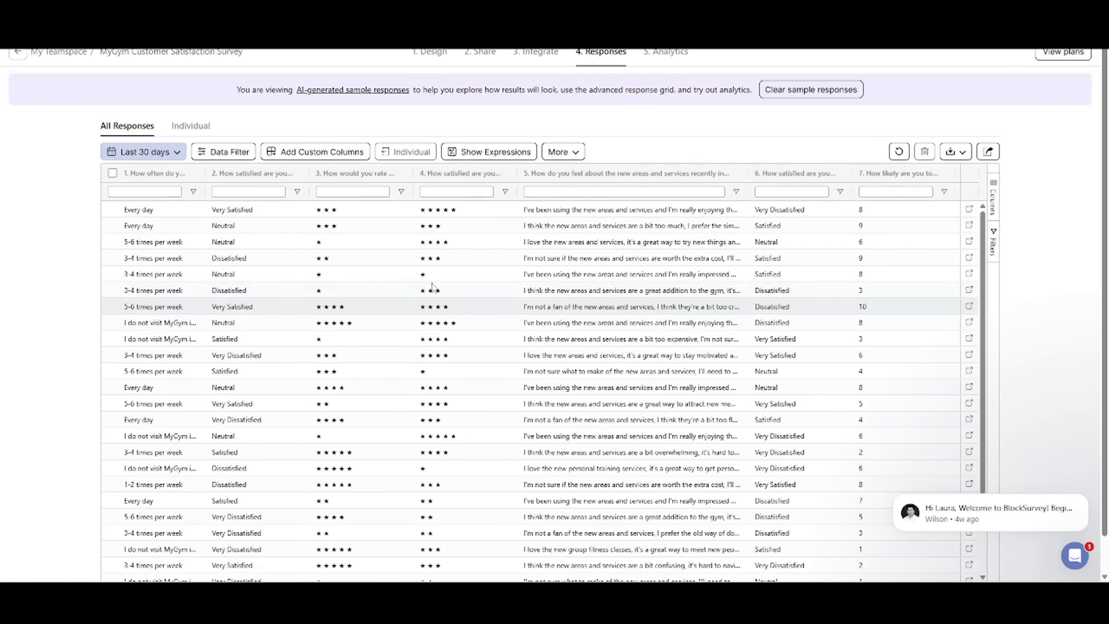
pyautogui.moveTo(359, 92)
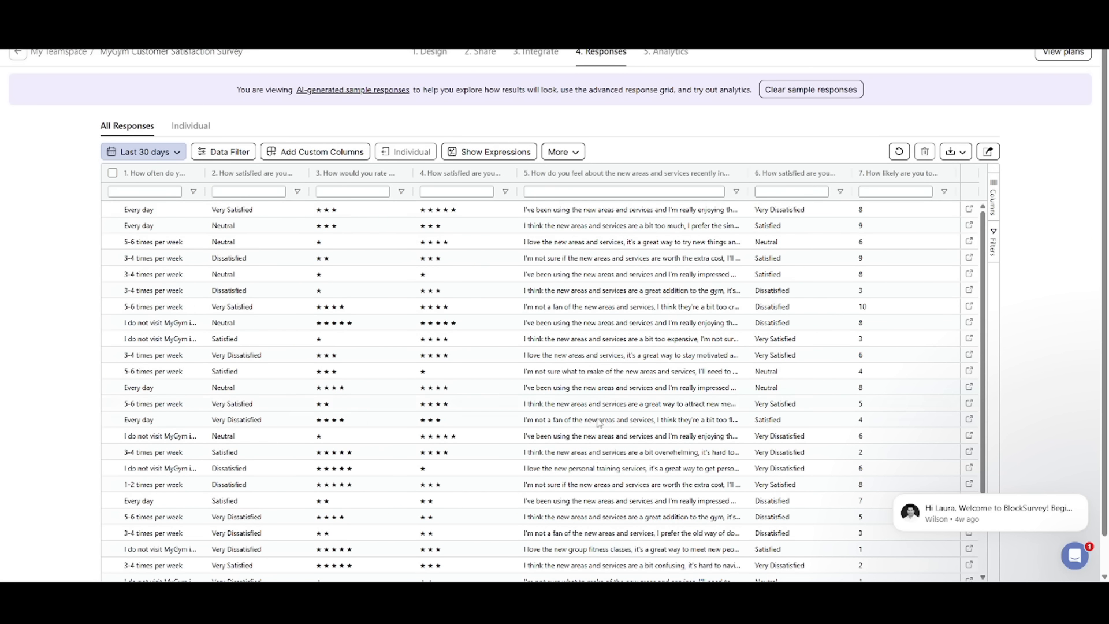
pyautogui.scroll(-2, 601, 424)
pyautogui.scroll(2, 775, 434)
pyautogui.scroll(-1, 440, 277)
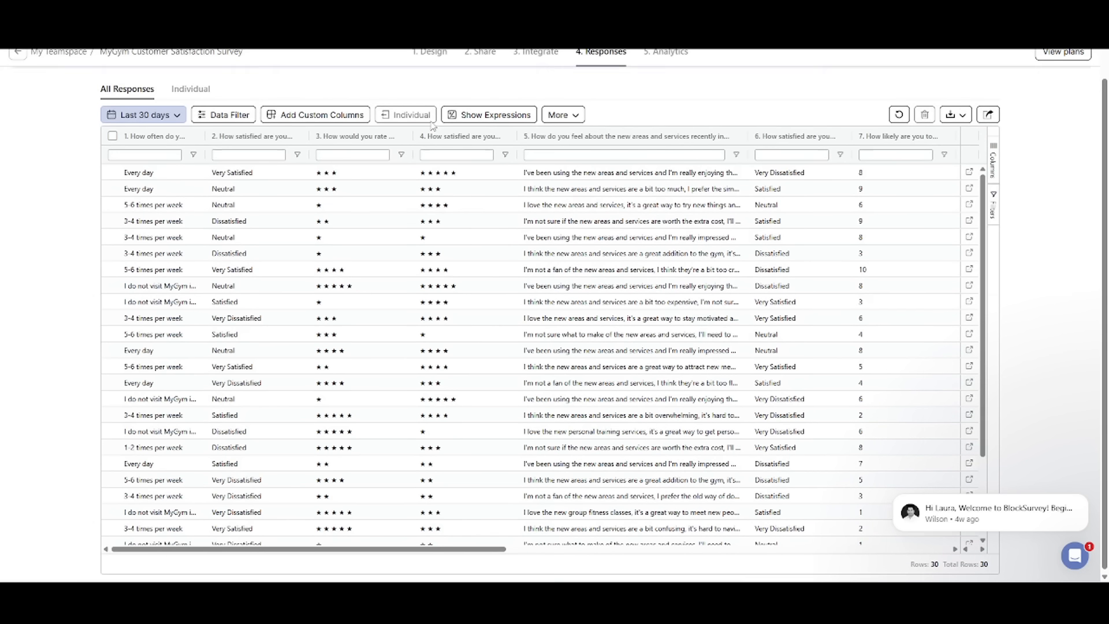
pyautogui.click(143, 118)
pyautogui.click(136, 163)
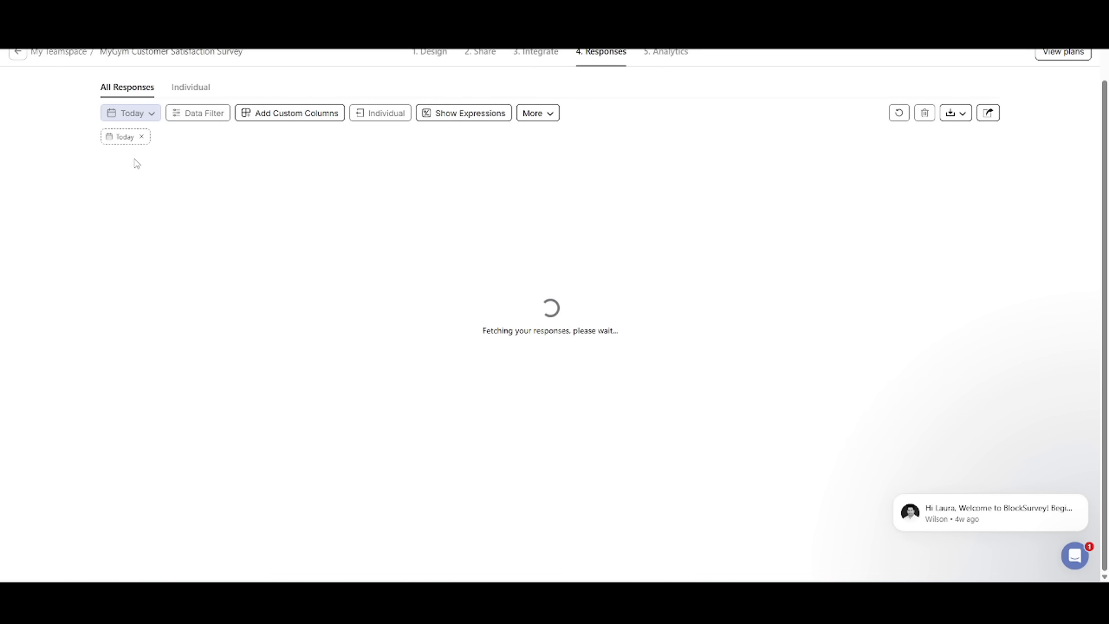
# Step: Look over the date ranges, the Data Filter dialog and the additional grid options available for the sample responses
pyautogui.click(136, 114)
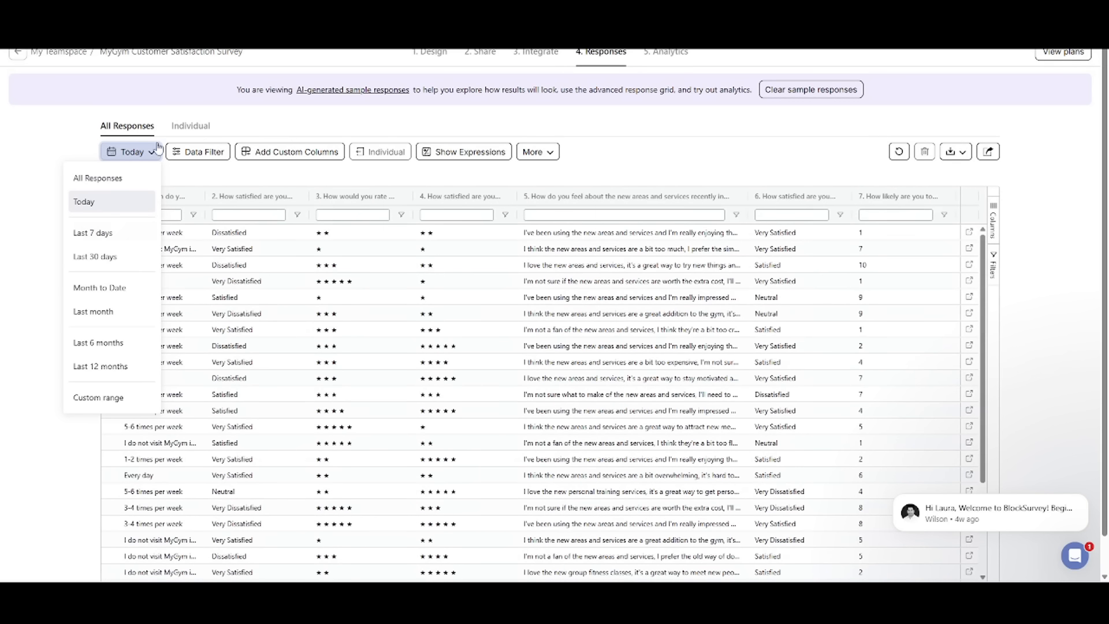
pyautogui.click(202, 152)
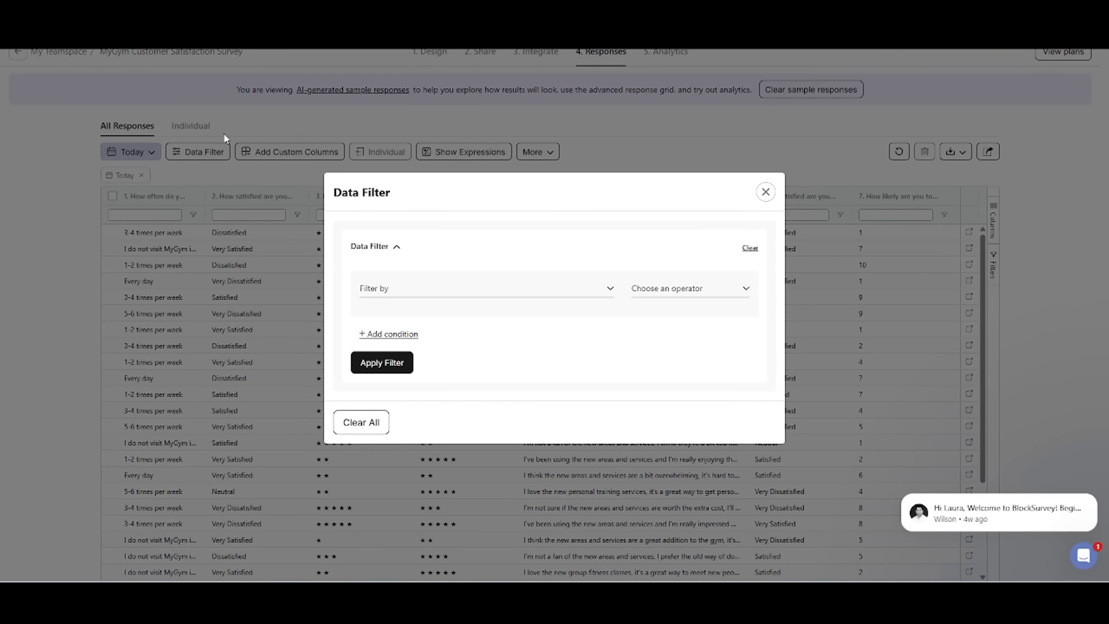
pyautogui.click(767, 192)
pyautogui.click(549, 158)
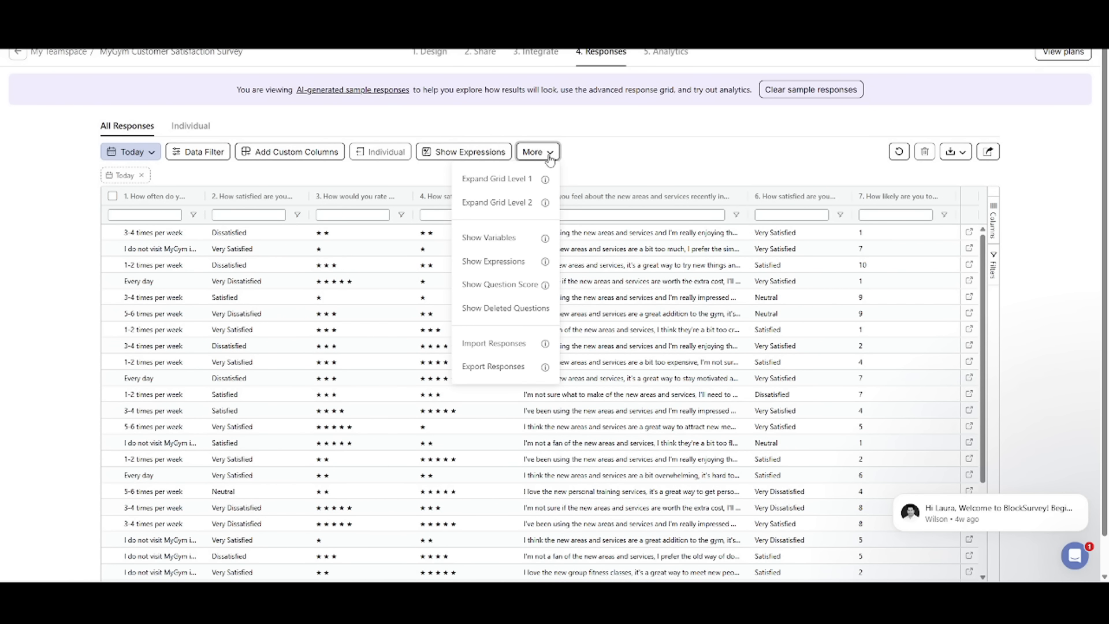
pyautogui.click(550, 160)
# Step: Browse the sample response rows and select a "5-6 times per week" answer to the first question
pyautogui.scroll(-1, 174, 265)
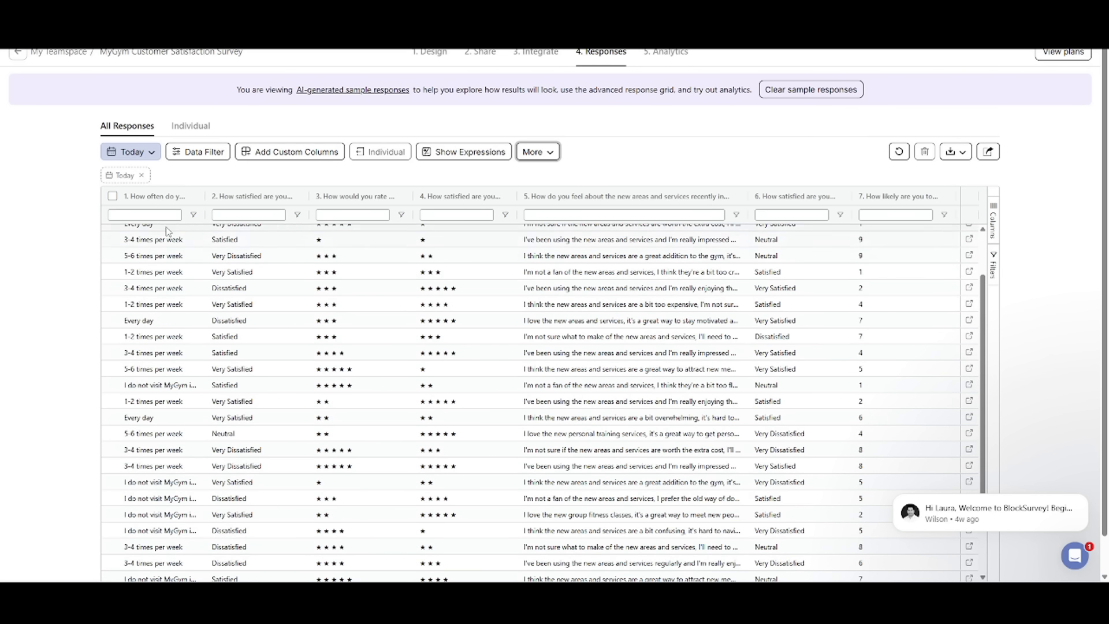
pyautogui.click(165, 257)
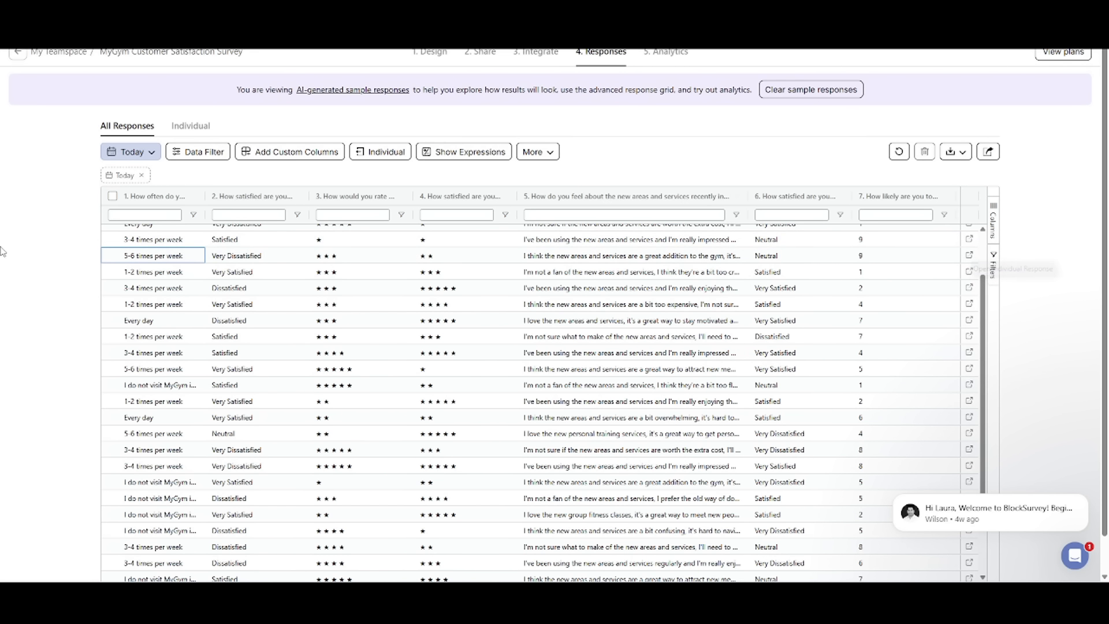
pyautogui.scroll(-1, 744, 396)
# Step: Open the survey's analytics overview and review its insights, view analytics, geographic analytics and question drop-off table
pyautogui.click(666, 52)
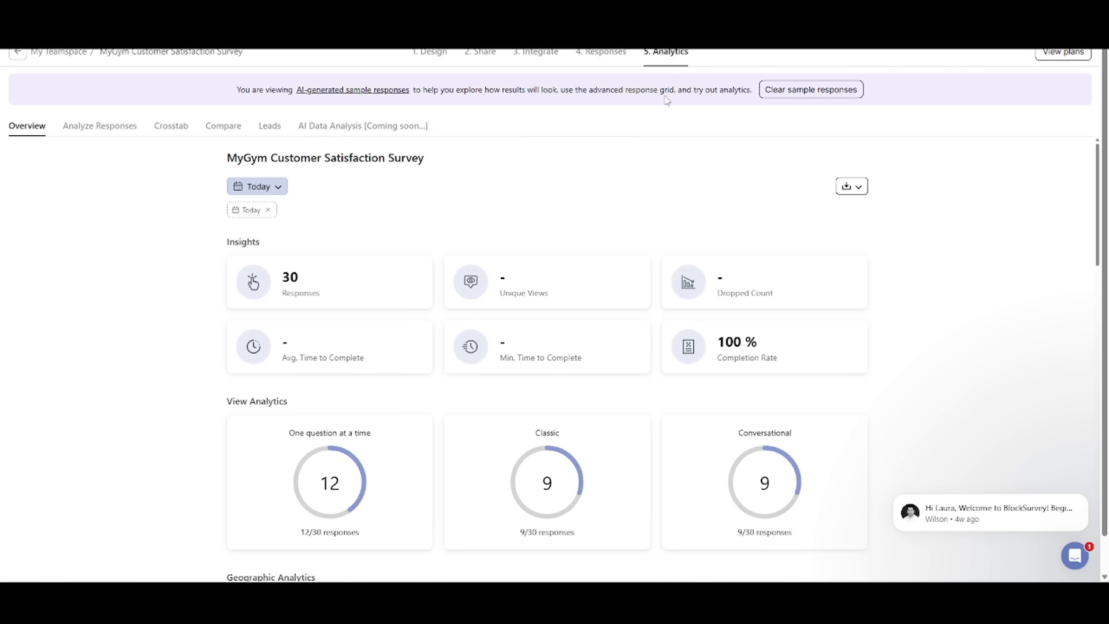
pyautogui.scroll(-1, 293, 282)
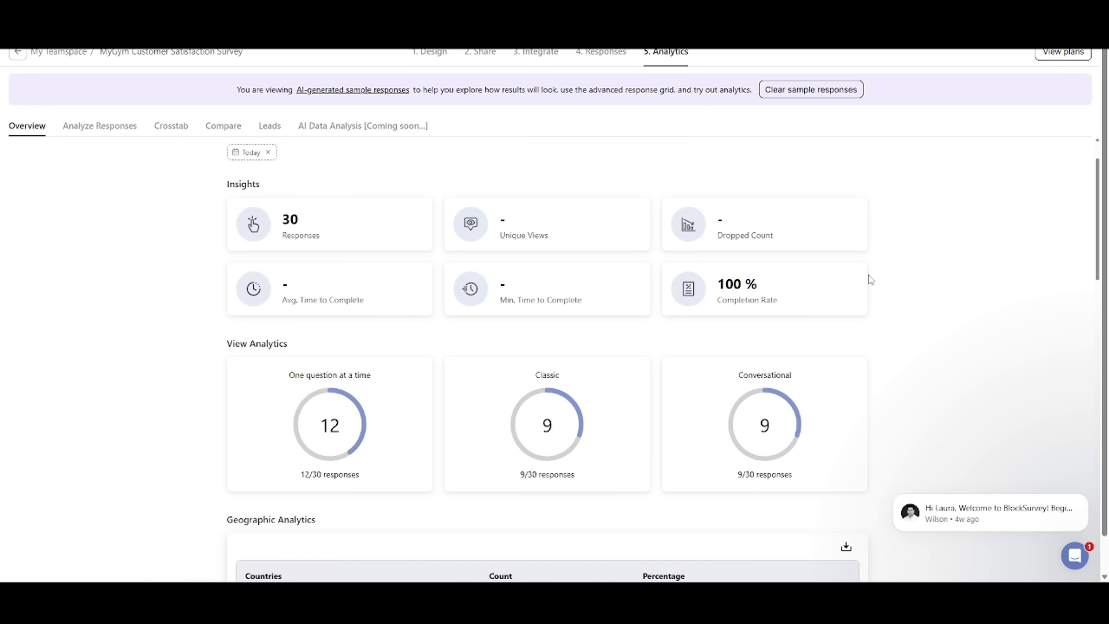
pyautogui.scroll(-3, 759, 371)
pyautogui.scroll(-10, 758, 371)
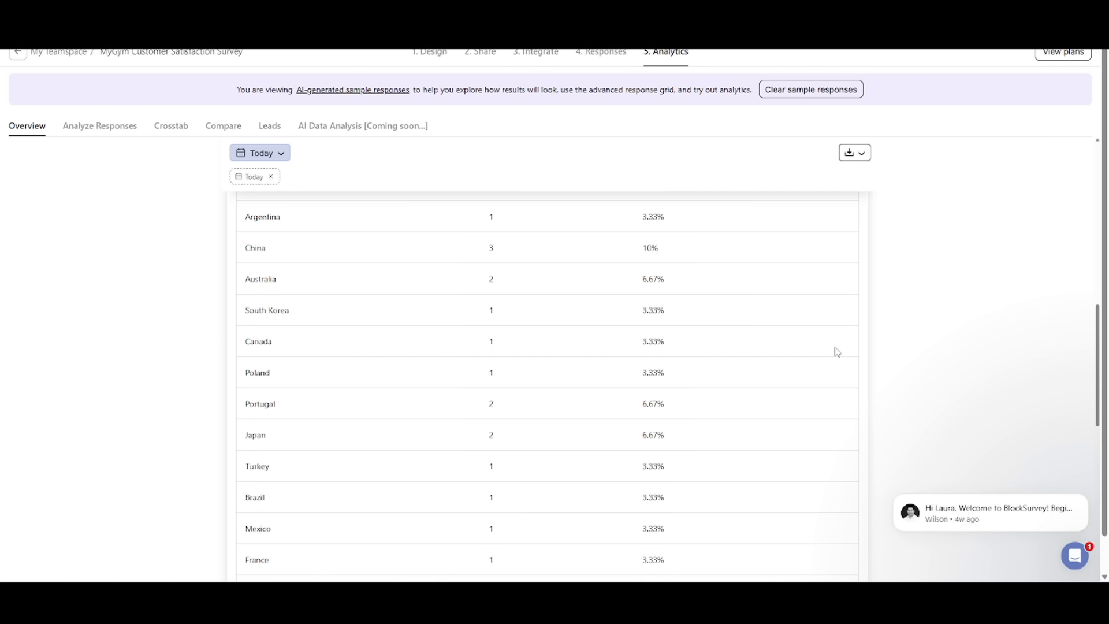
pyautogui.scroll(-9, 841, 353)
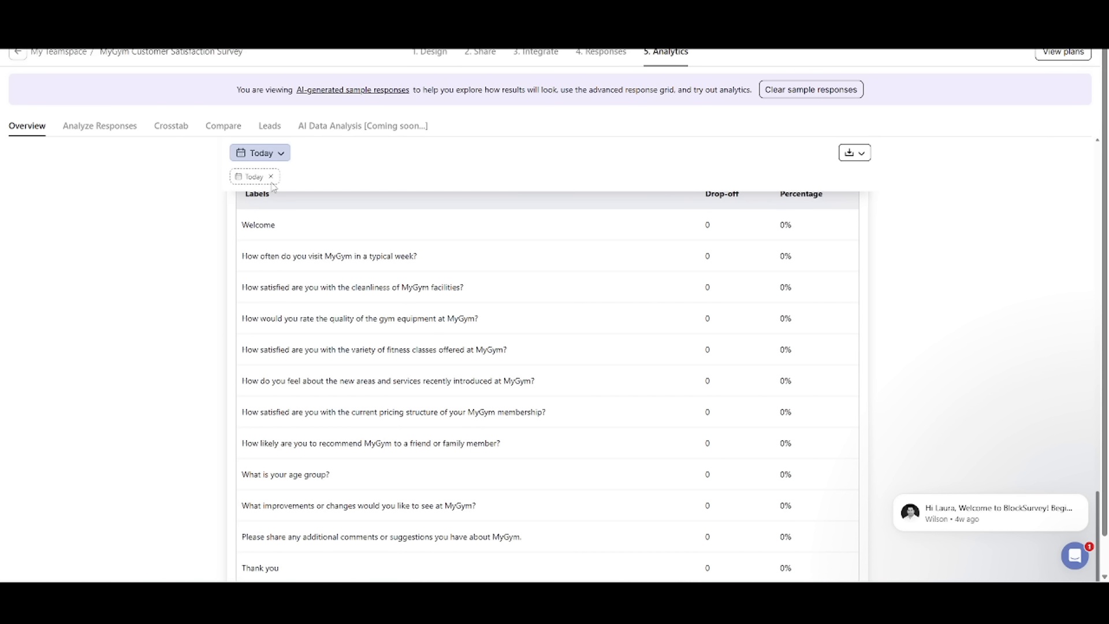
# Step: Clear the Today filter from the analytics overview, generate sample responses, and review the refreshed overview and its download options
pyautogui.click(271, 176)
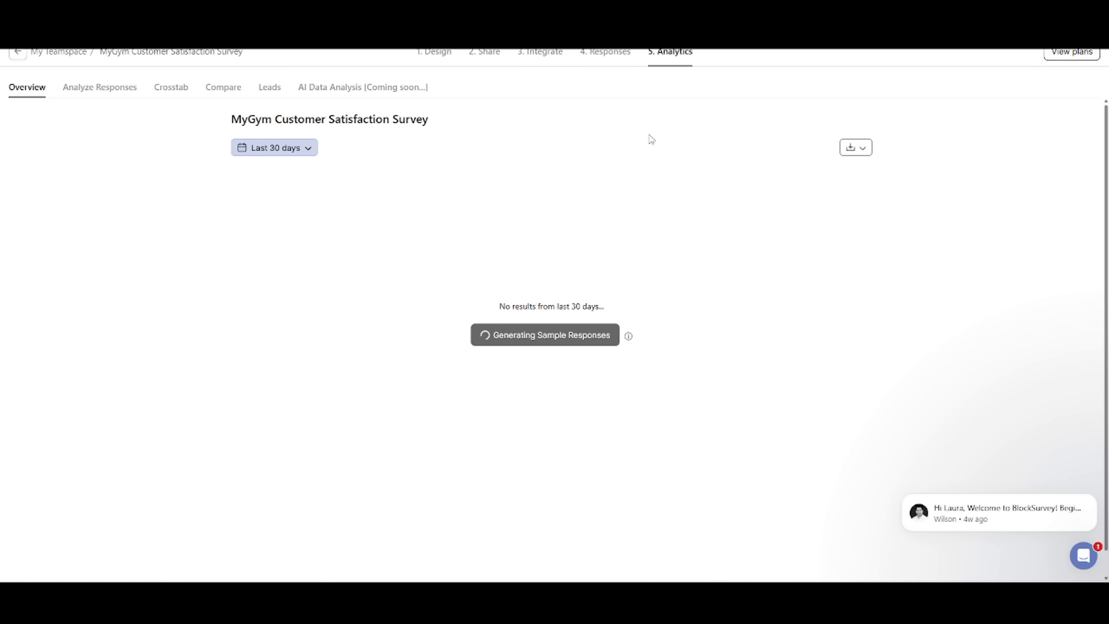
pyautogui.scroll(-15, 897, 255)
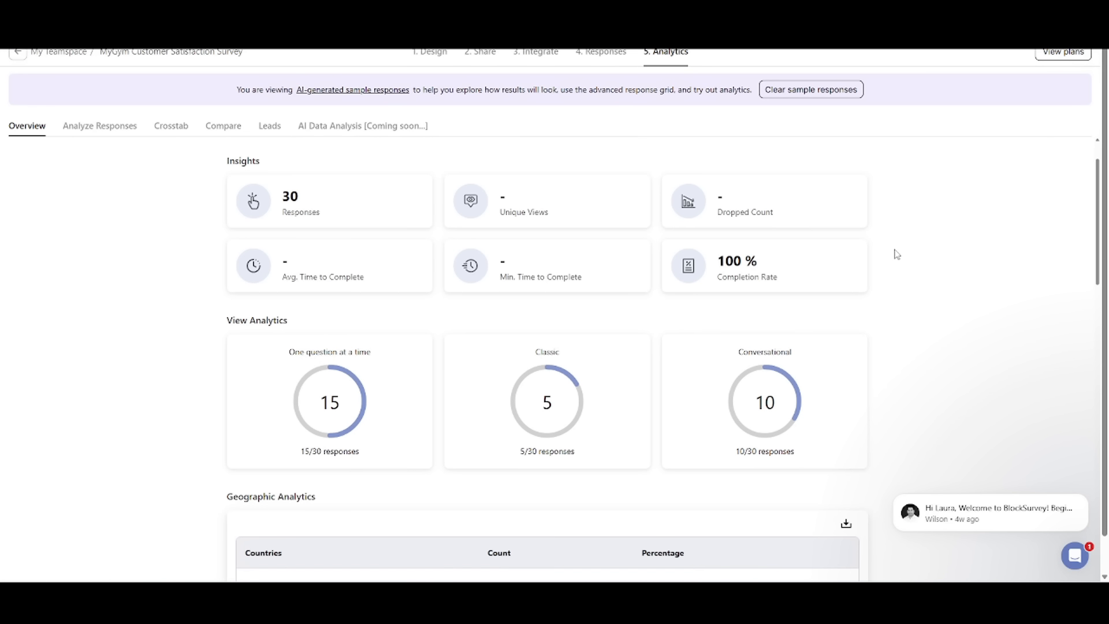
pyautogui.scroll(-5, 897, 255)
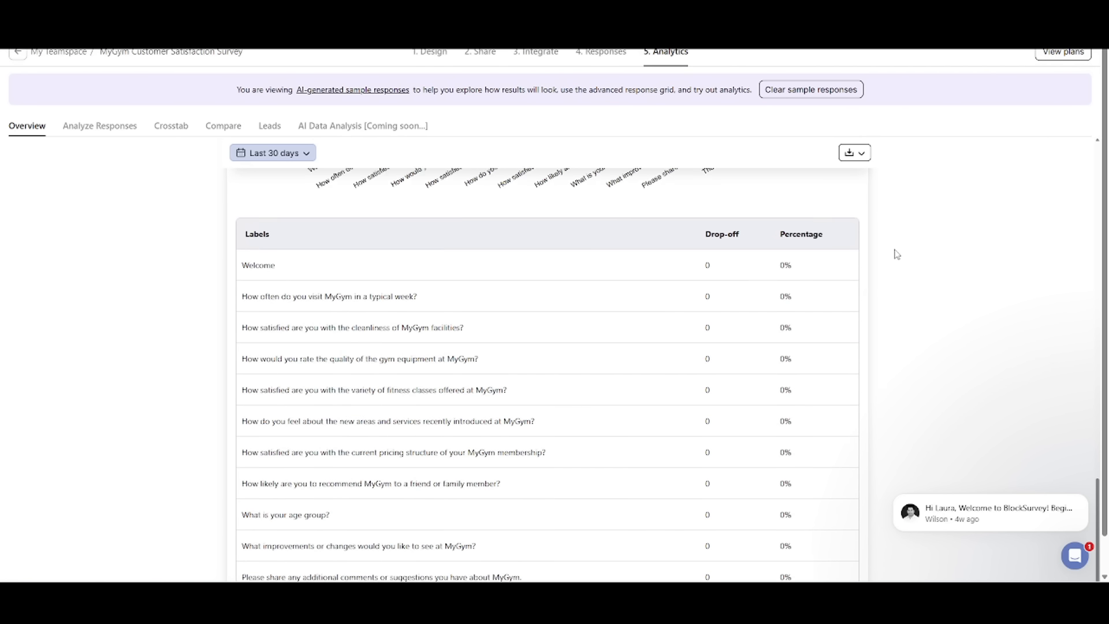
pyautogui.click(863, 152)
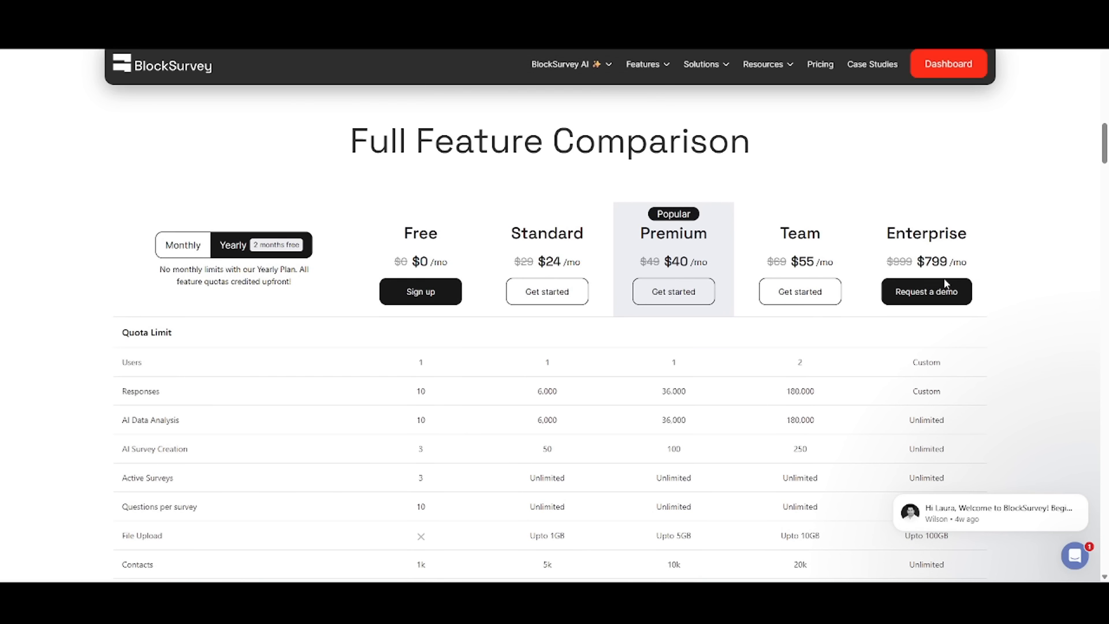
# Step: Examine the full feature comparison of the Free, Standard, Premium, Team and Enterprise plans on the pricing page with yearly billing
pyautogui.scroll(-2, 946, 283)
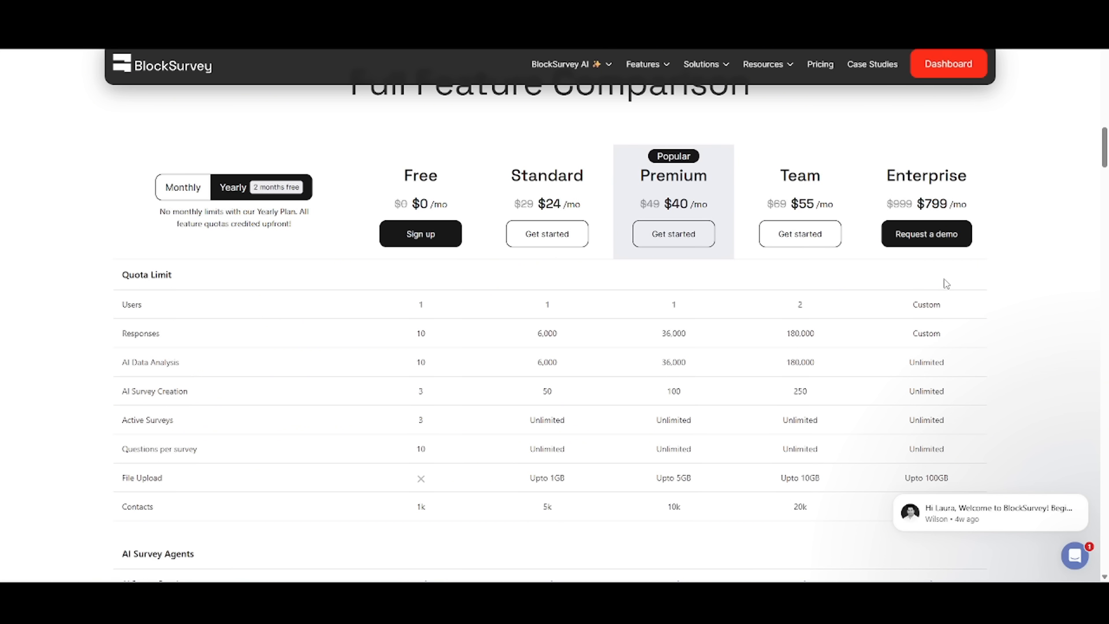
pyautogui.scroll(-5, 947, 283)
pyautogui.scroll(-5, 946, 283)
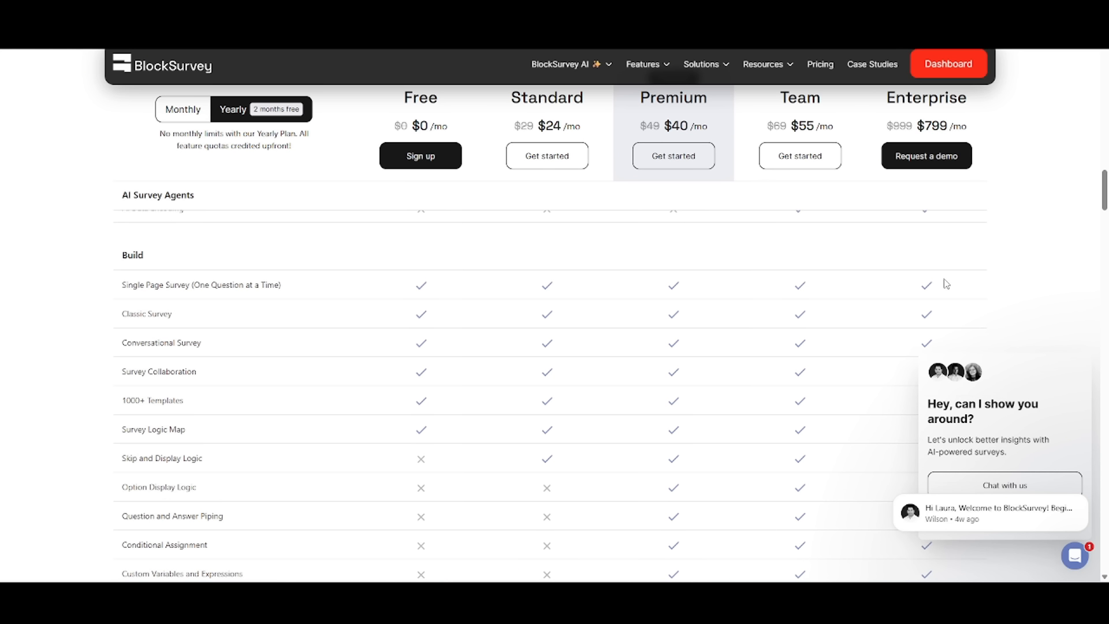
pyautogui.scroll(-10, 946, 283)
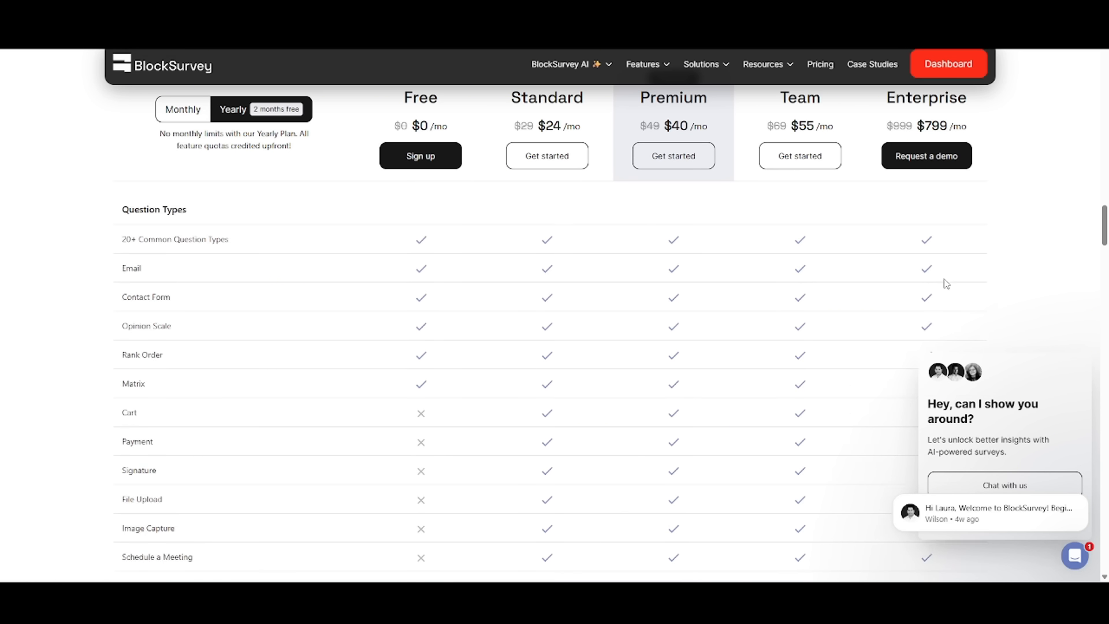
pyautogui.scroll(-15, 947, 283)
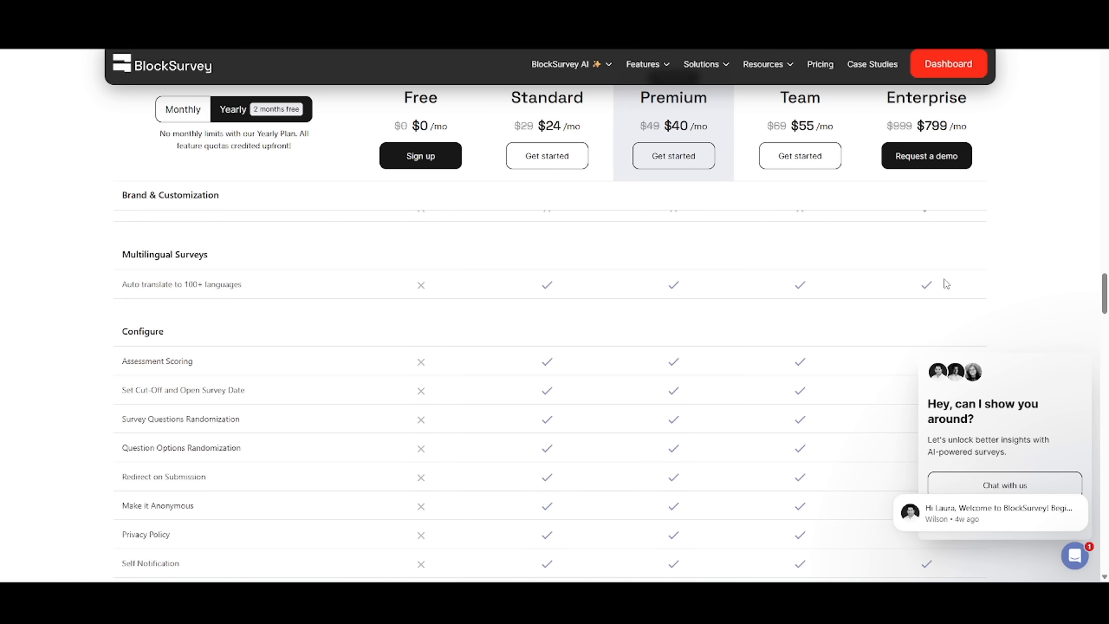
pyautogui.scroll(-20, 947, 283)
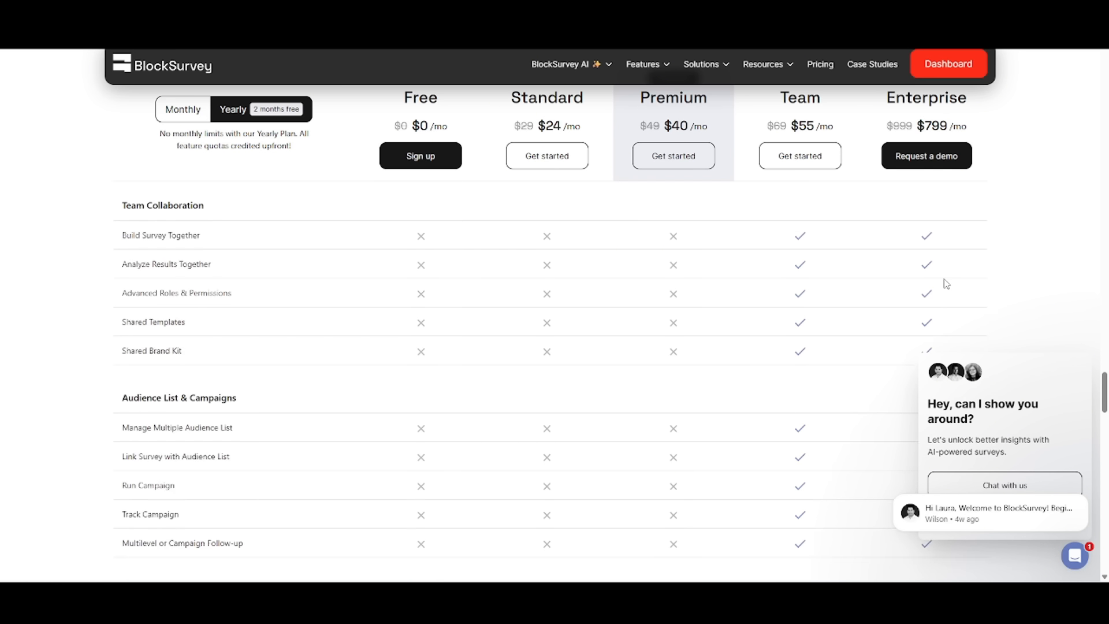
pyautogui.scroll(-15, 946, 284)
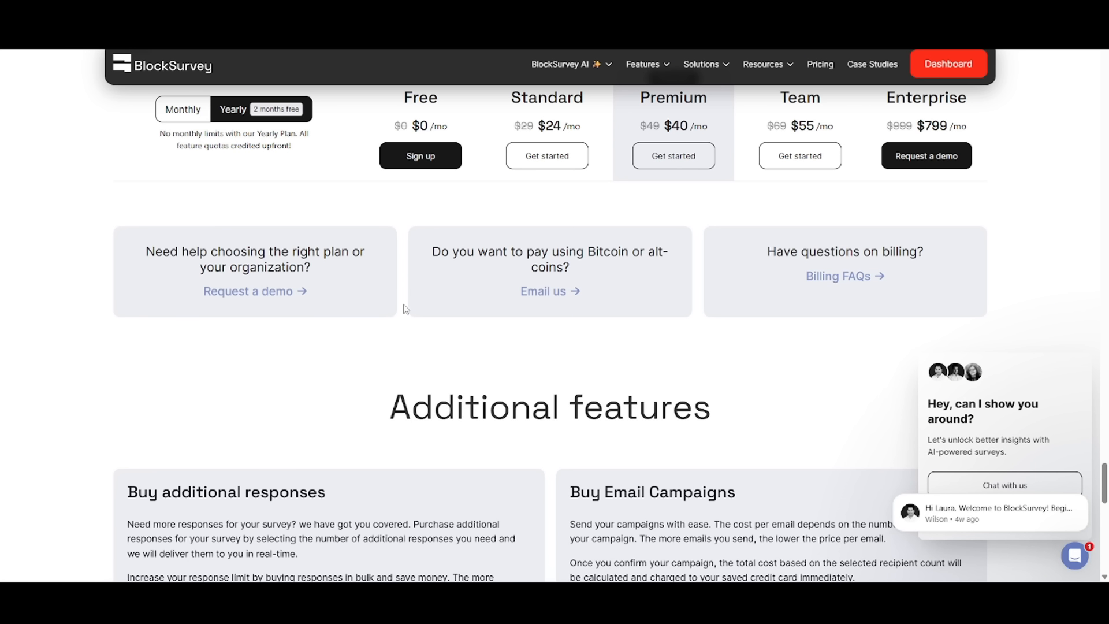